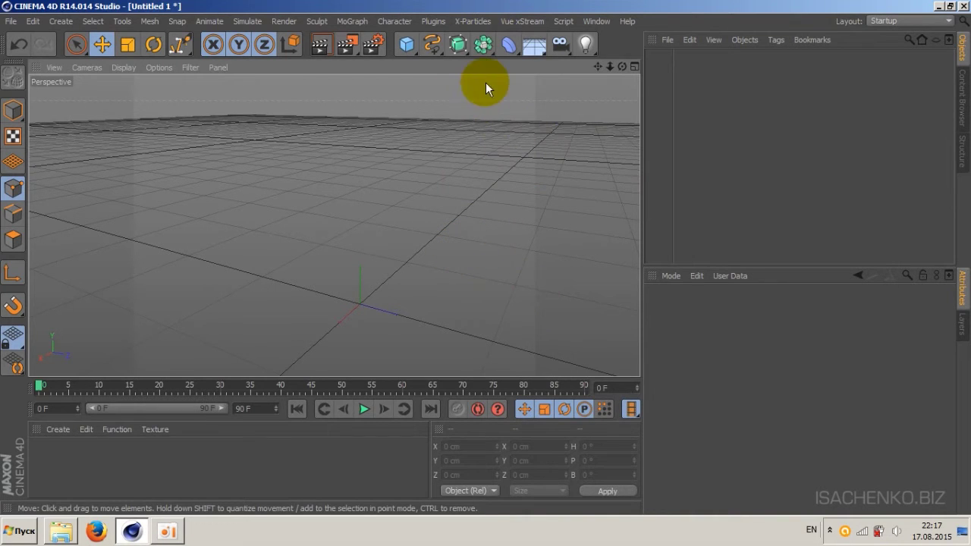
Bring up the NURBS generator list from the toolbar, dismissing it once before reopening.
click(459, 46)
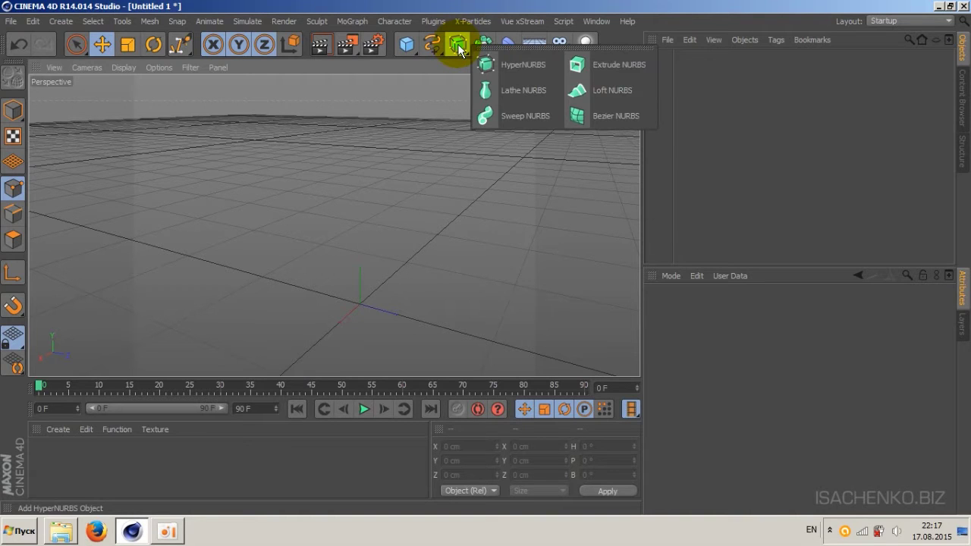
click(505, 6)
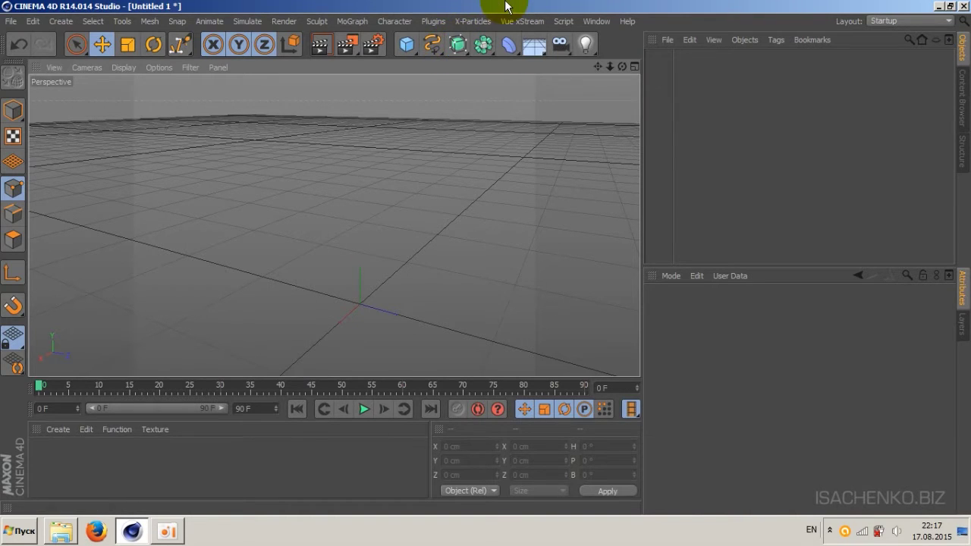
click(459, 47)
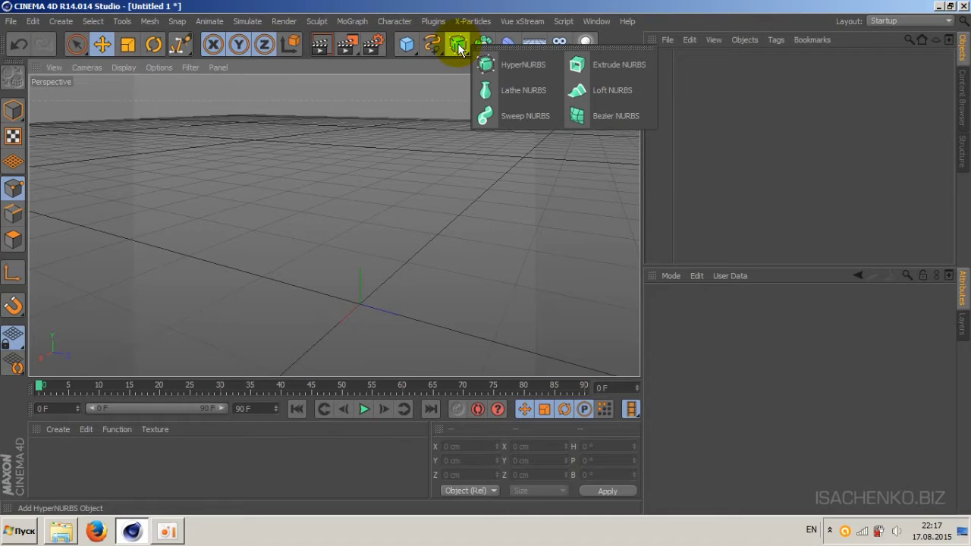
Add a HyperNURBS and a Cube, then nest the Cube under the HyperNURBS to smooth it.
click(515, 64)
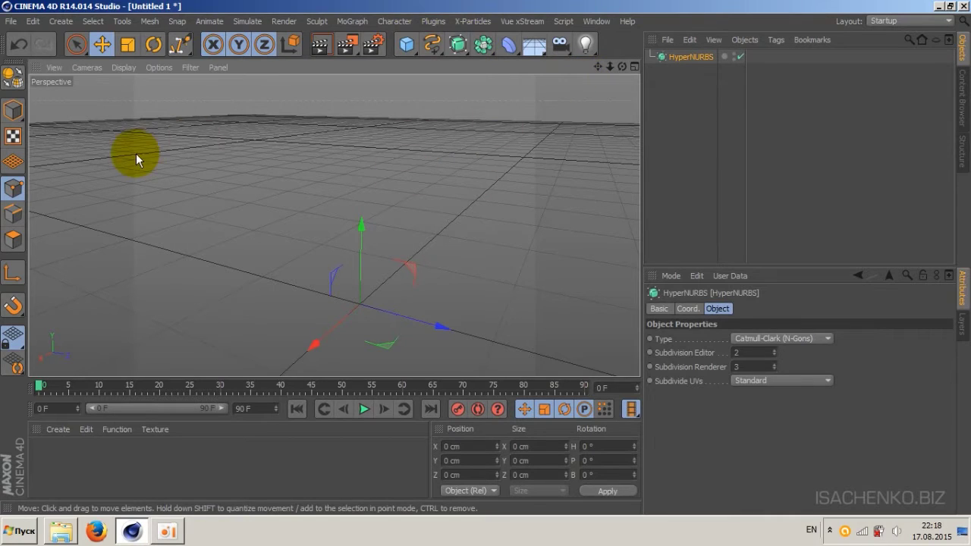
click(409, 48)
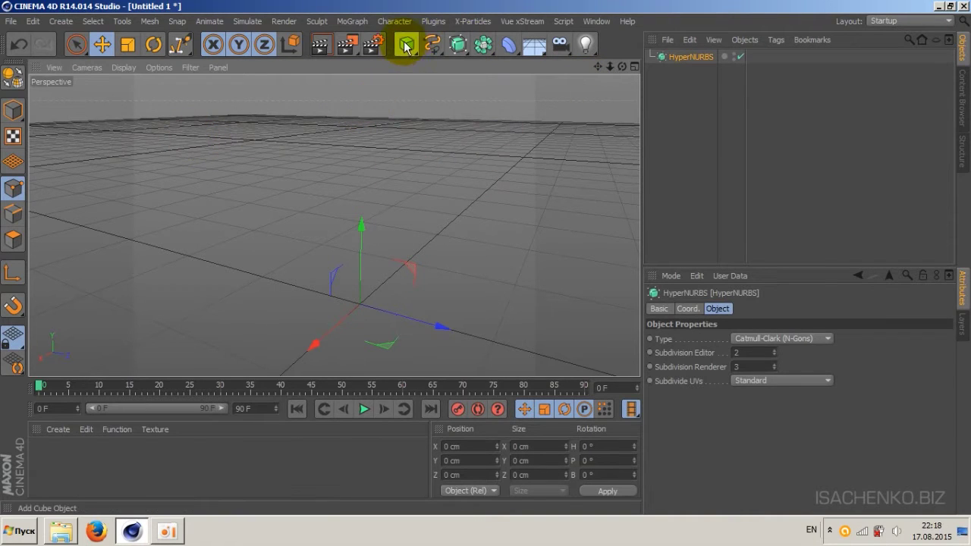
click(523, 66)
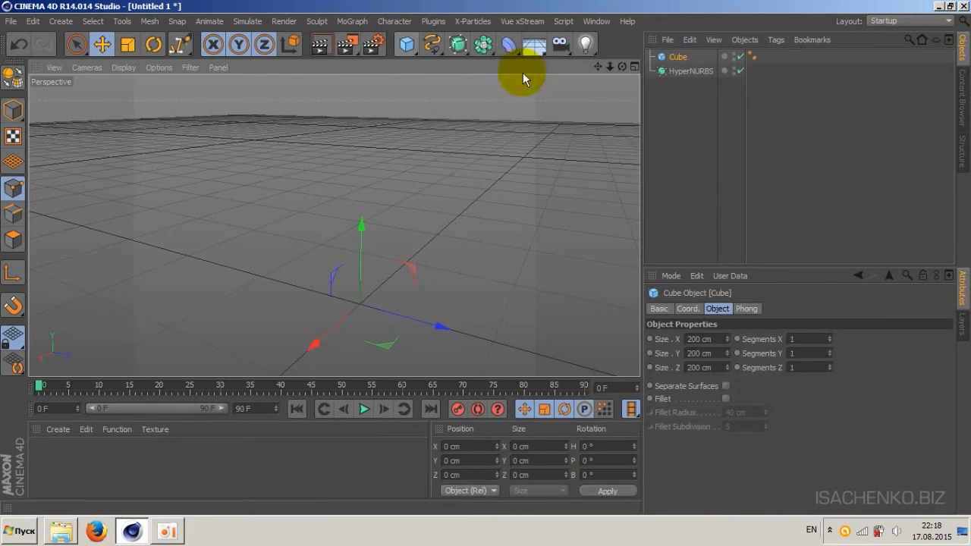
mouse_move(611, 69)
mouse_down()
mouse_move(650, 82)
mouse_move(614, 68)
mouse_move(624, 63)
mouse_up()
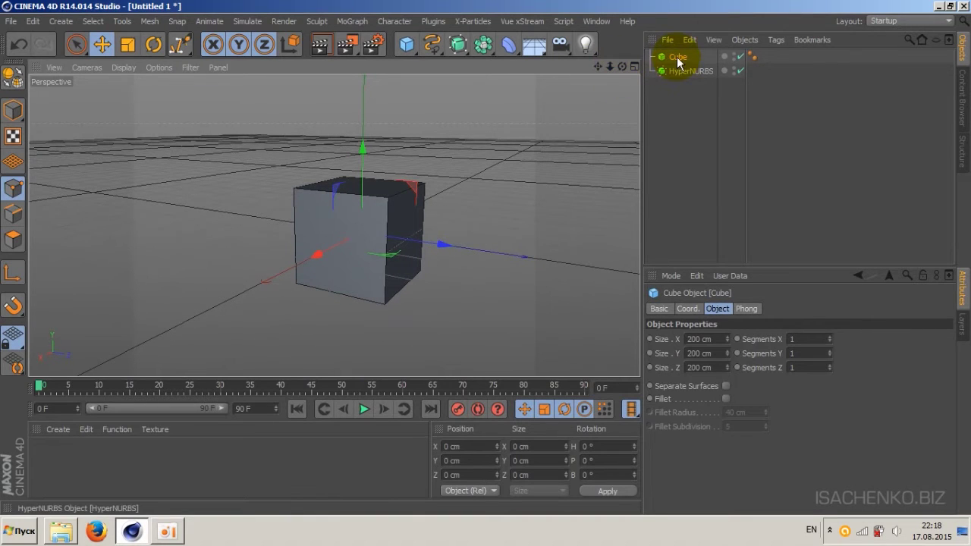
drag(690, 68, 691, 70)
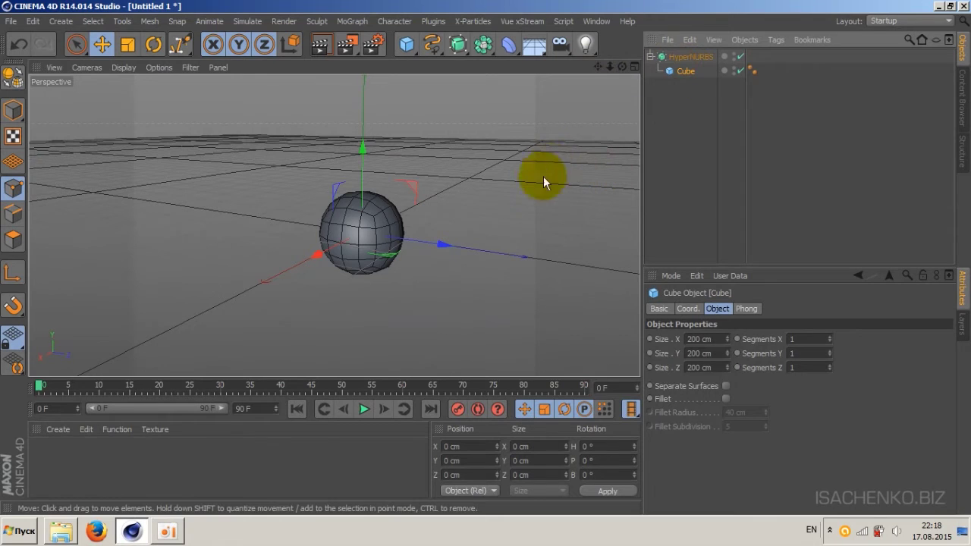
Step the HyperNURBS Subdivision Editor through values from 0 to 4, ending at 4.
click(692, 56)
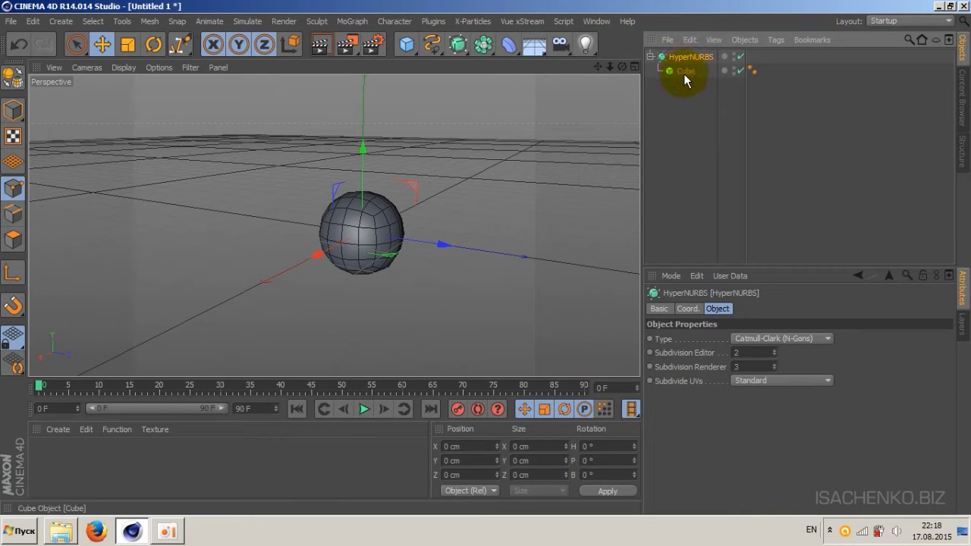
click(776, 351)
click(775, 352)
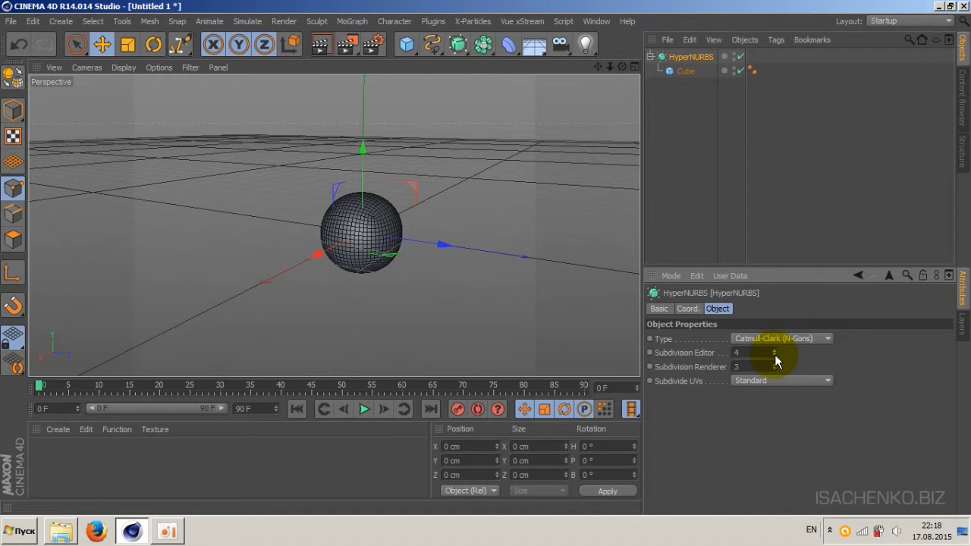
click(775, 355)
click(775, 356)
click(774, 350)
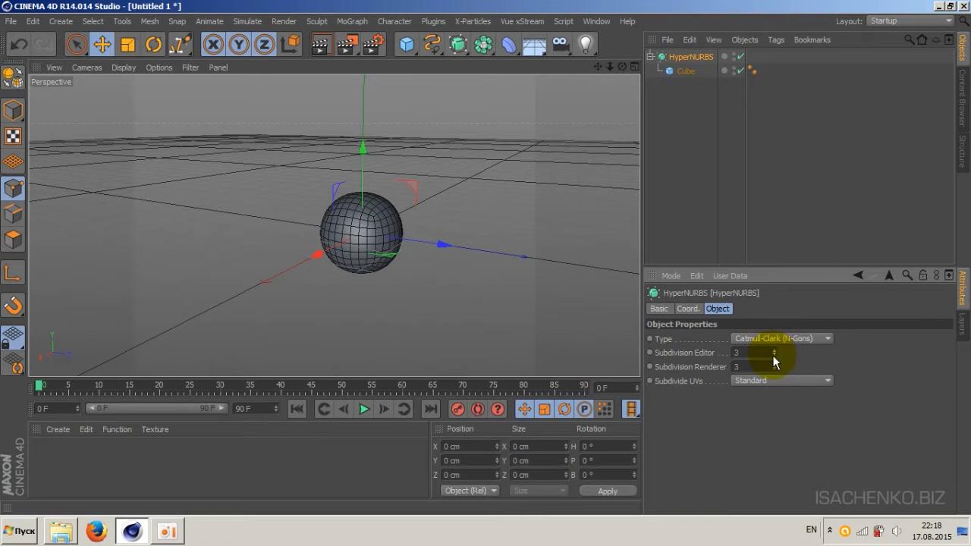
click(774, 356)
click(774, 356)
click(774, 356)
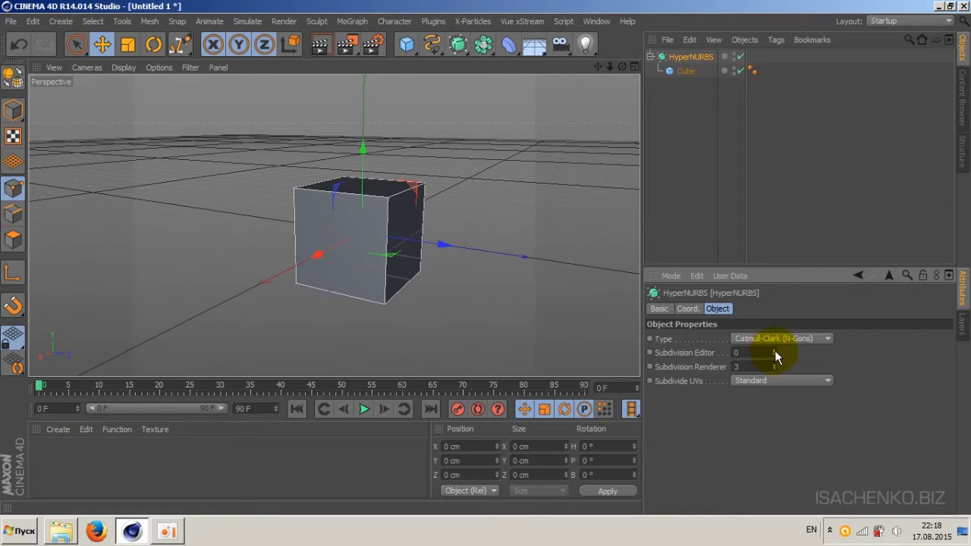
click(776, 351)
drag(776, 352, 777, 353)
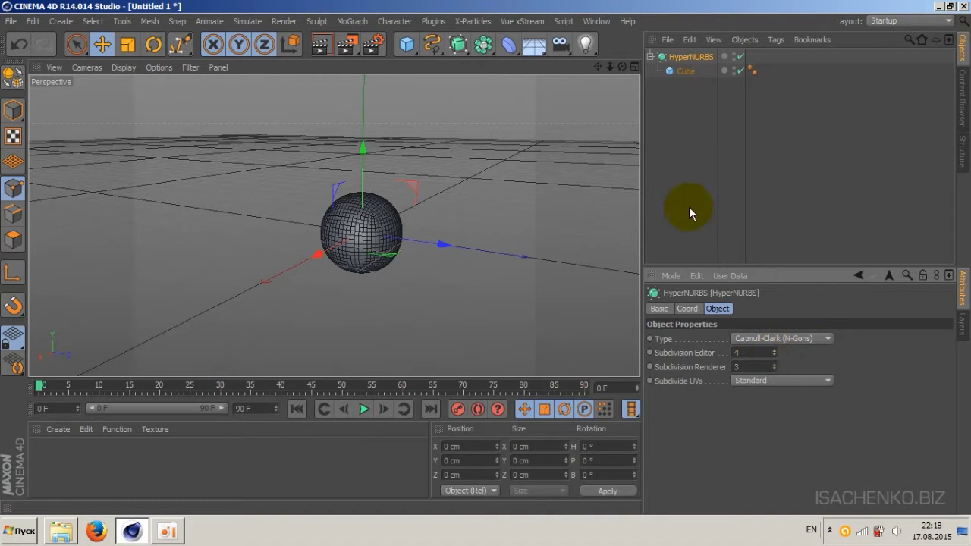
click(686, 69)
click(683, 58)
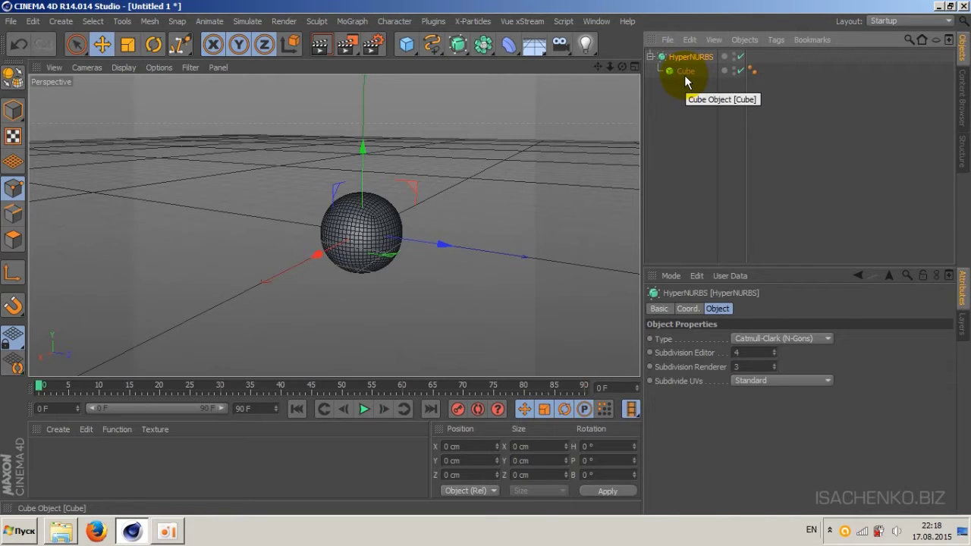
Delete the HyperNURBS and its Cube, and add an empty Extrude NURBS object.
key(Delete)
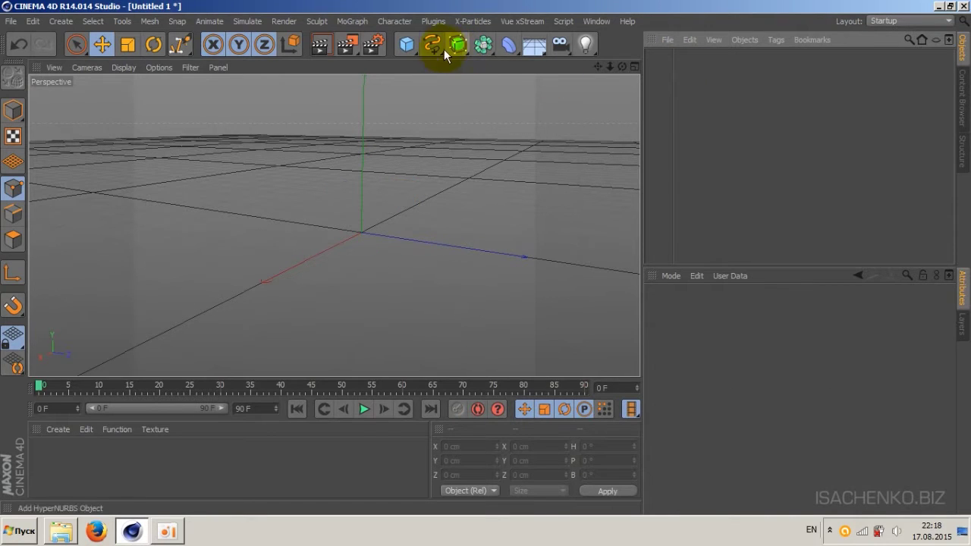
drag(464, 50, 598, 60)
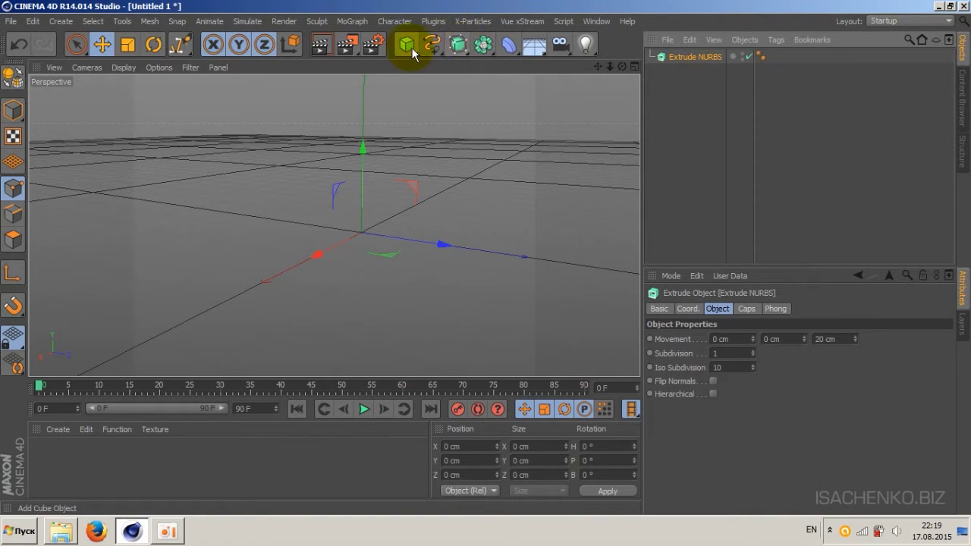
click(432, 45)
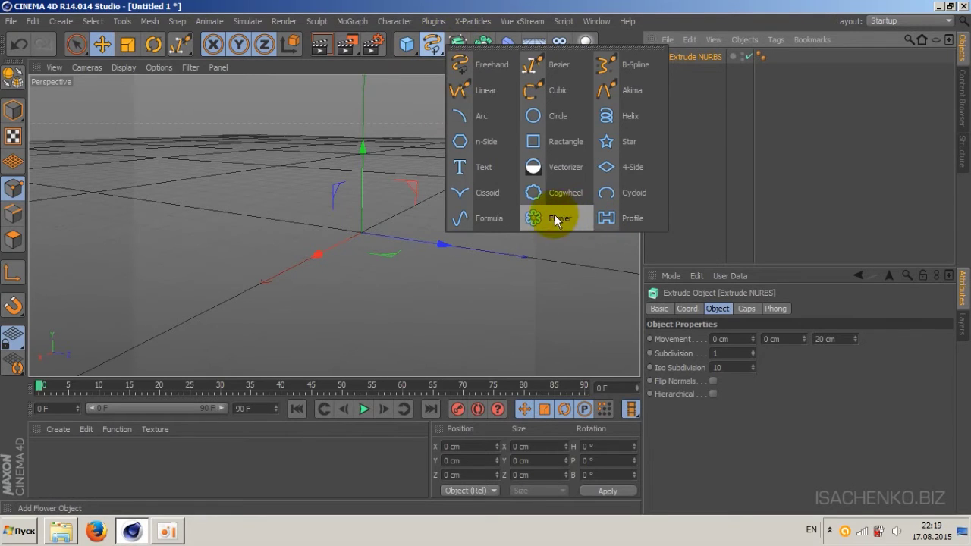
Add a Text spline under the Extrude NURBS and orbit to face the letters from the front.
click(482, 167)
mouse_move(615, 66)
mouse_down()
mouse_move(582, 66)
mouse_move(683, 71)
mouse_up()
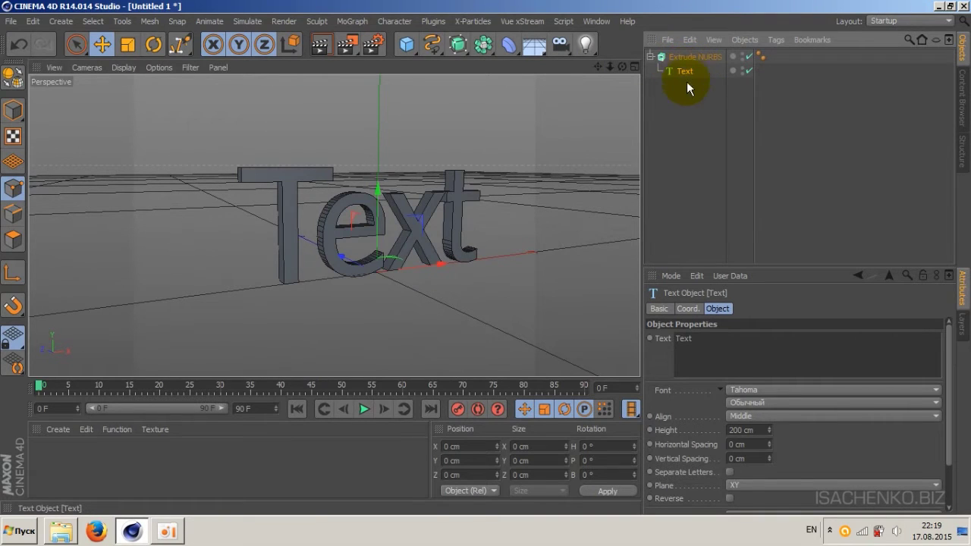
drag(621, 67, 532, 104)
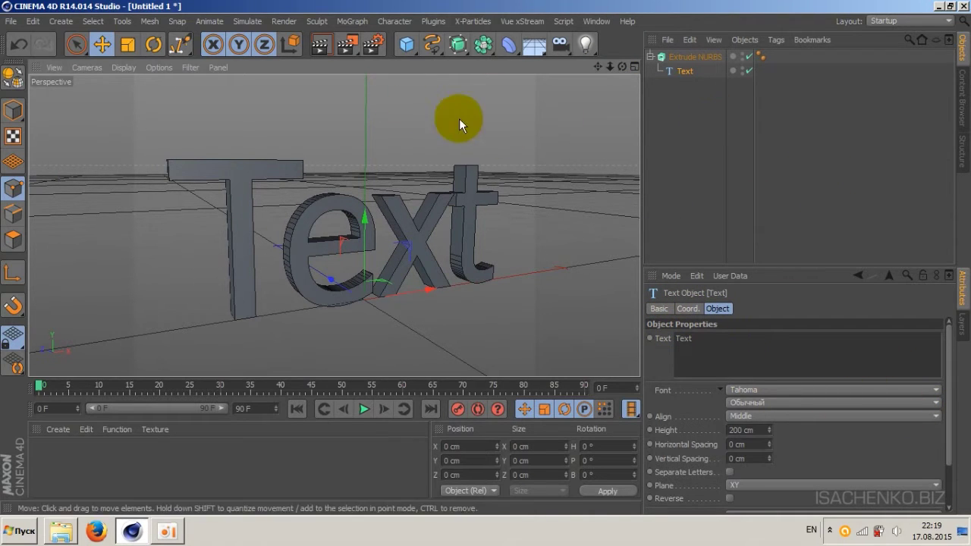
Replace the Text spline's wording with the author's .biz website address.
drag(713, 338, 614, 356)
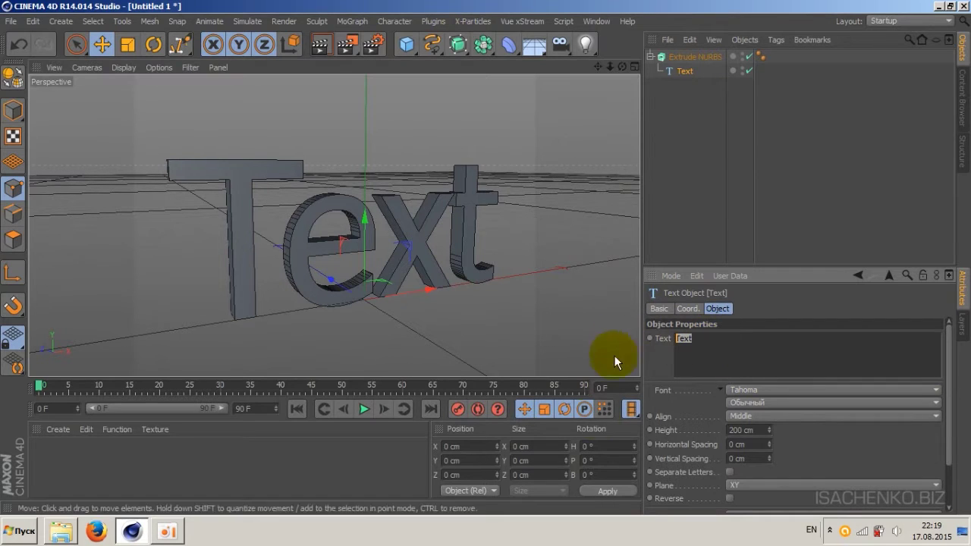
text(isachenko.biz)
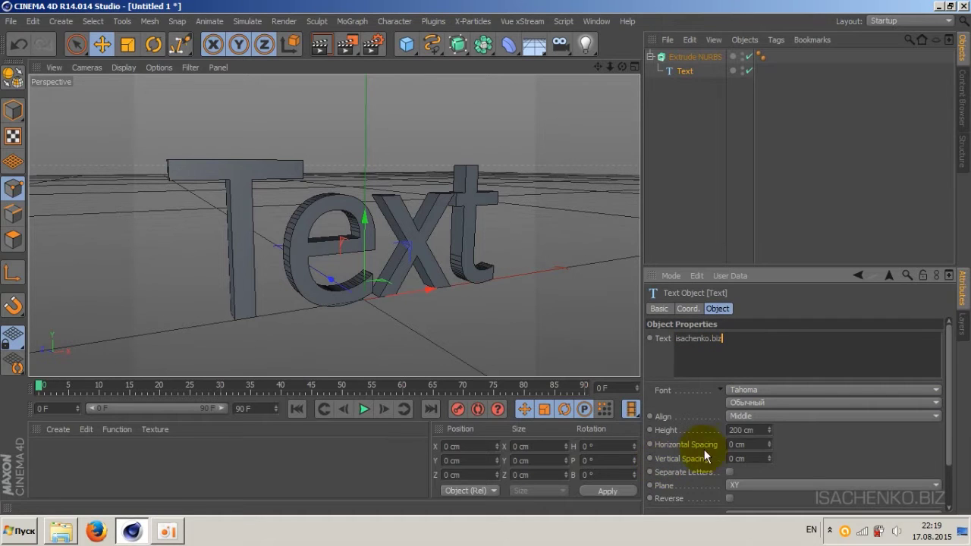
click(806, 387)
click(824, 387)
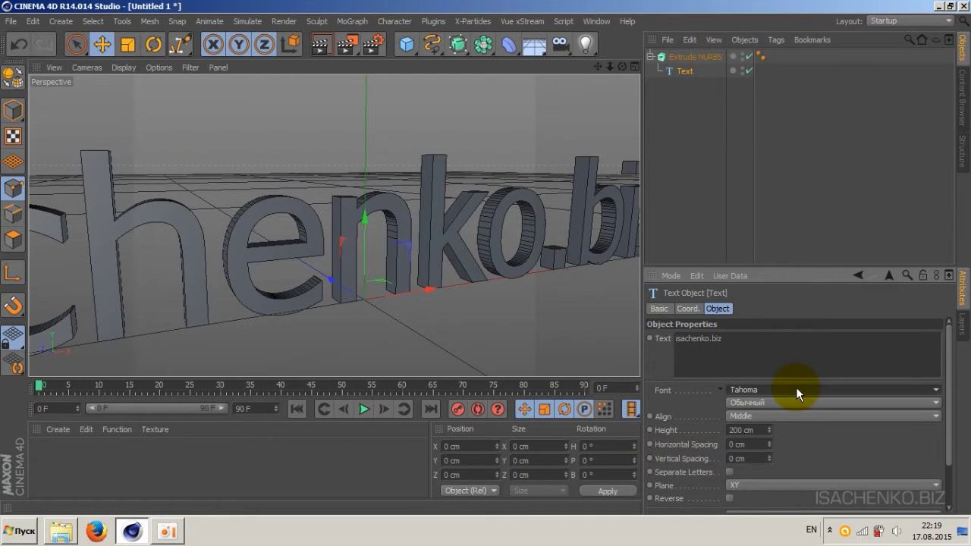
drag(610, 67, 768, 373)
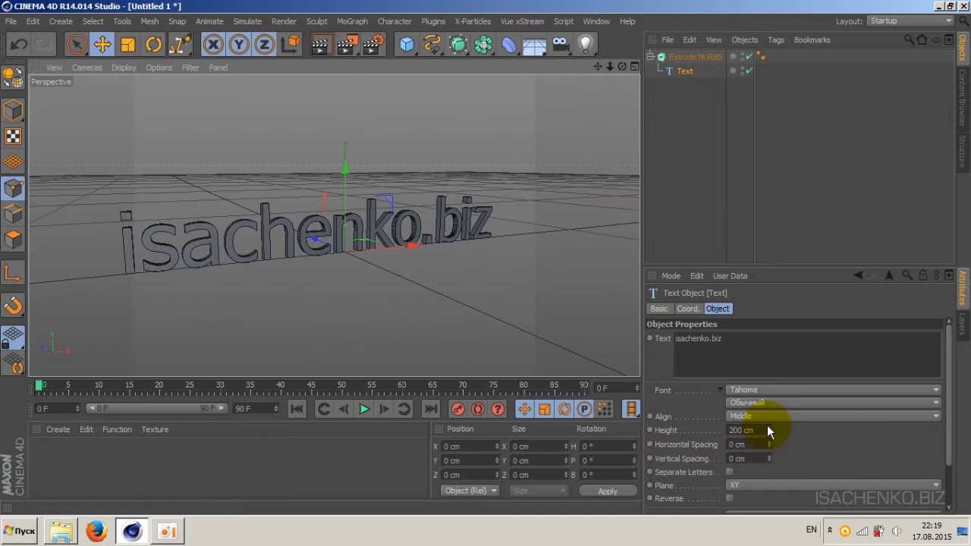
Set the text height to 203 cm, keeping vertical spacing at 0 cm.
drag(768, 430, 769, 424)
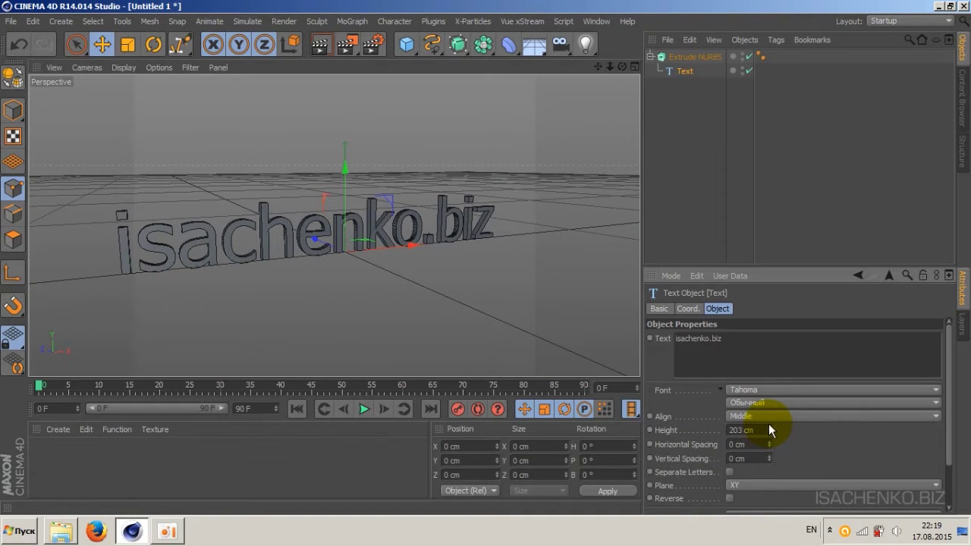
mouse_move(771, 463)
mouse_down()
mouse_move(772, 472)
mouse_move(768, 462)
mouse_up()
click(770, 460)
drag(947, 414, 947, 466)
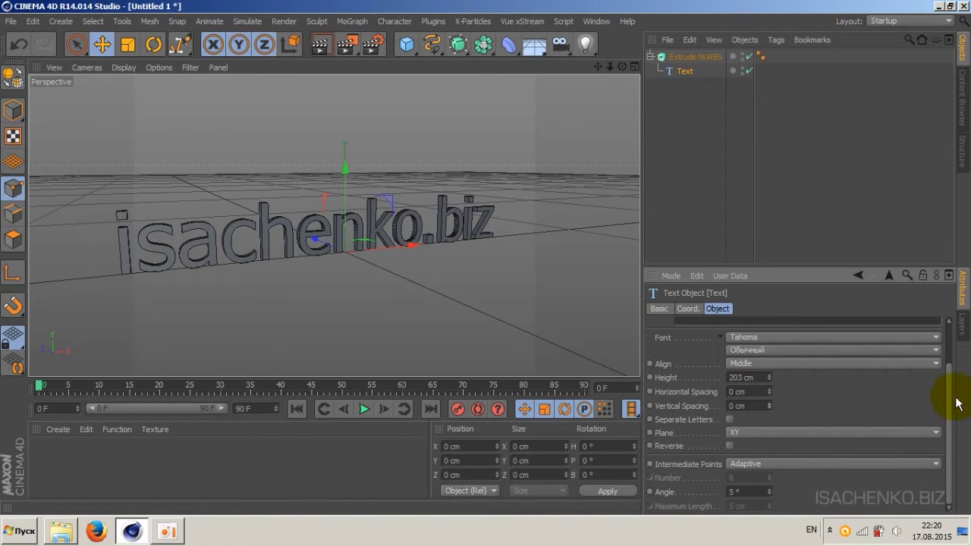
drag(948, 403, 950, 345)
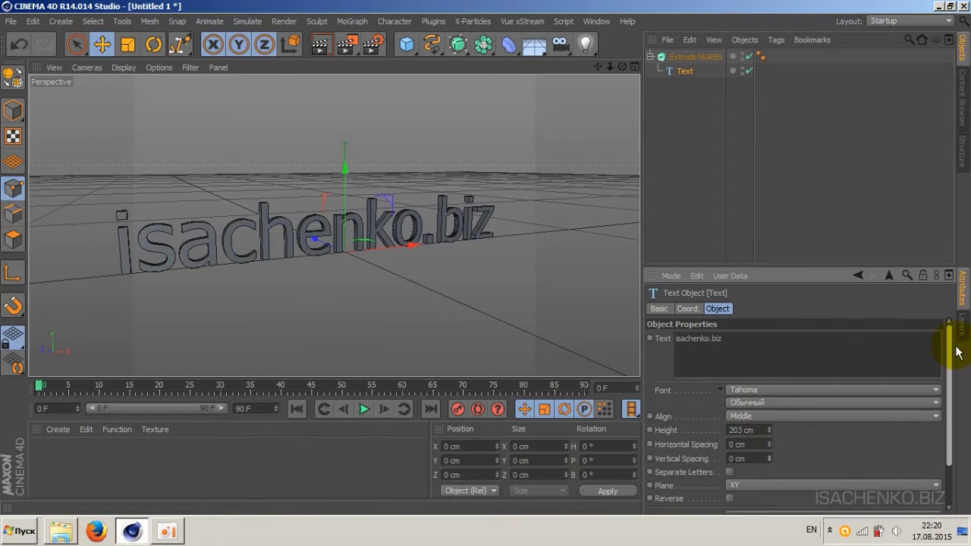
Give the Extrude NURBS 3 subdivisions and a 64 cm Z movement for thicker letters.
click(698, 56)
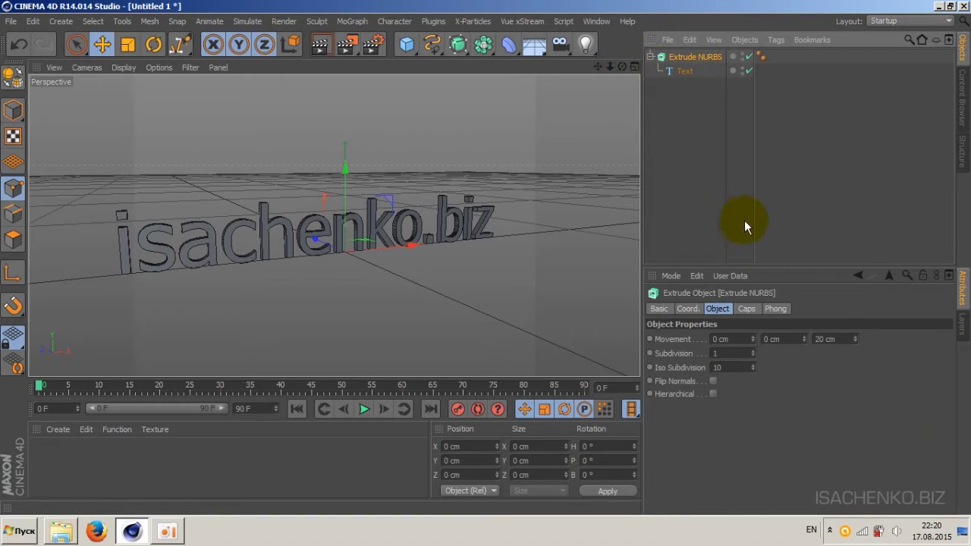
click(754, 352)
click(752, 352)
click(752, 352)
click(752, 352)
click(752, 353)
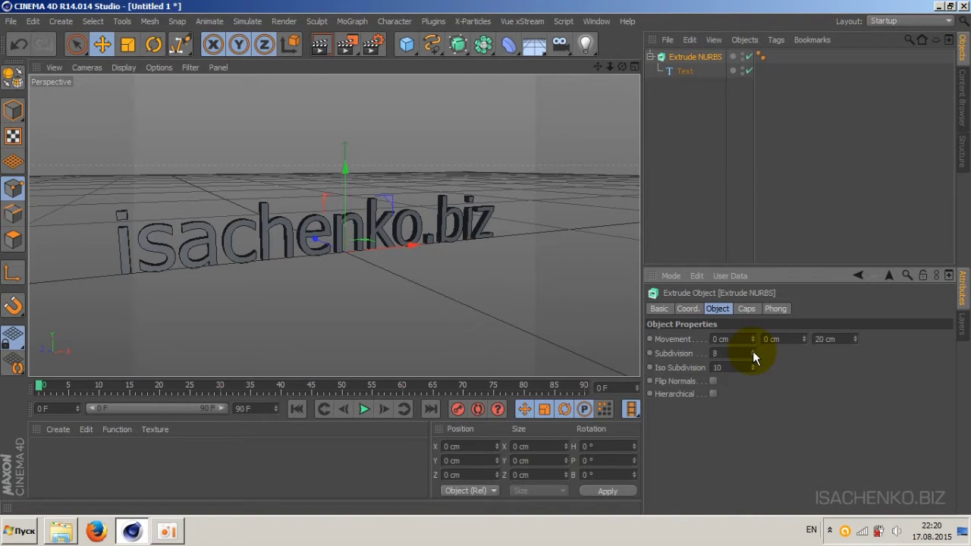
click(754, 356)
click(754, 356)
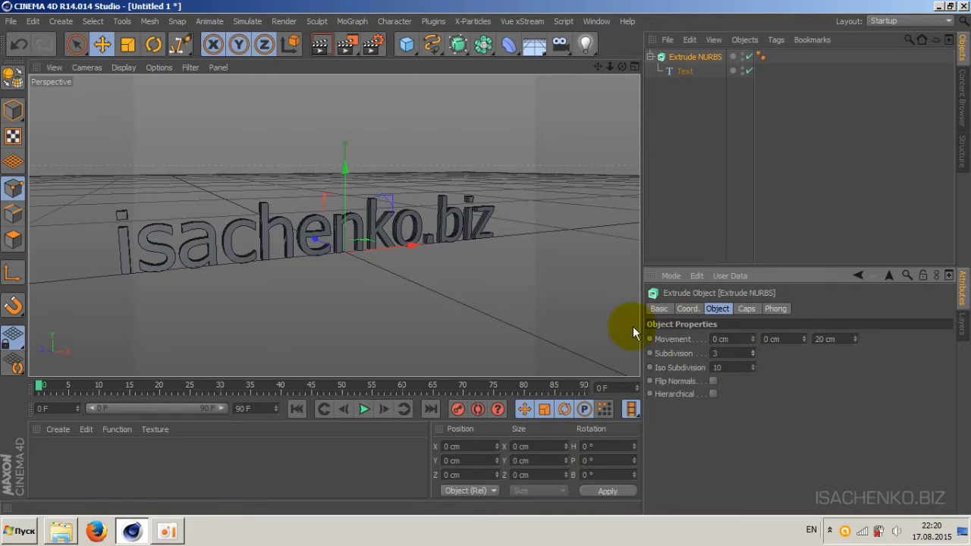
mouse_move(610, 67)
mouse_down()
mouse_move(335, 226)
mouse_move(611, 65)
mouse_up()
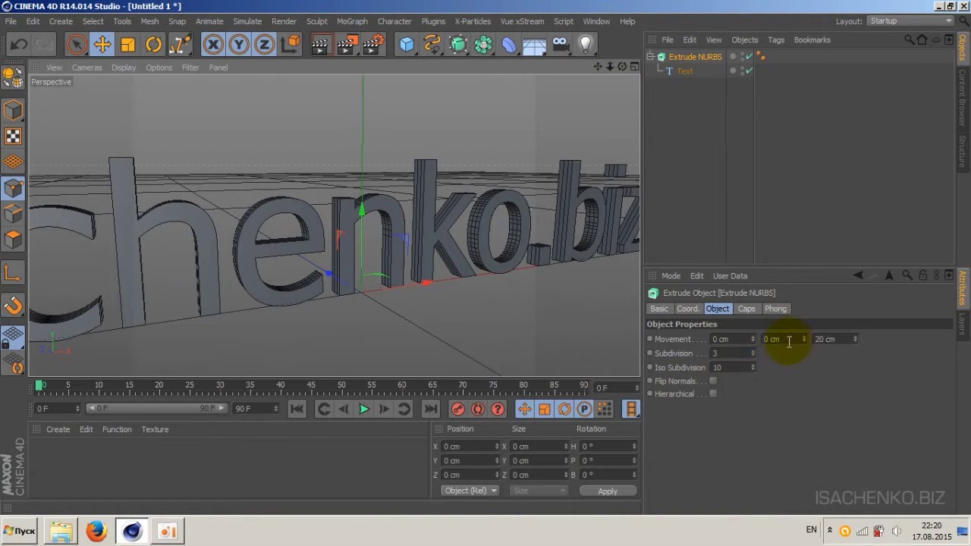
drag(854, 337, 855, 334)
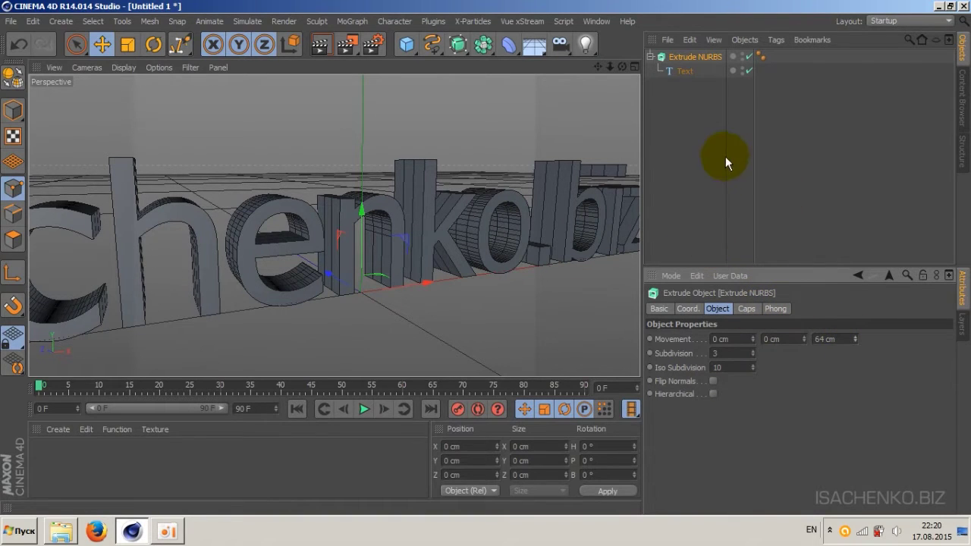
Set the Start cap to Fillet Cap, testing Steps and settling on 1 step.
click(753, 312)
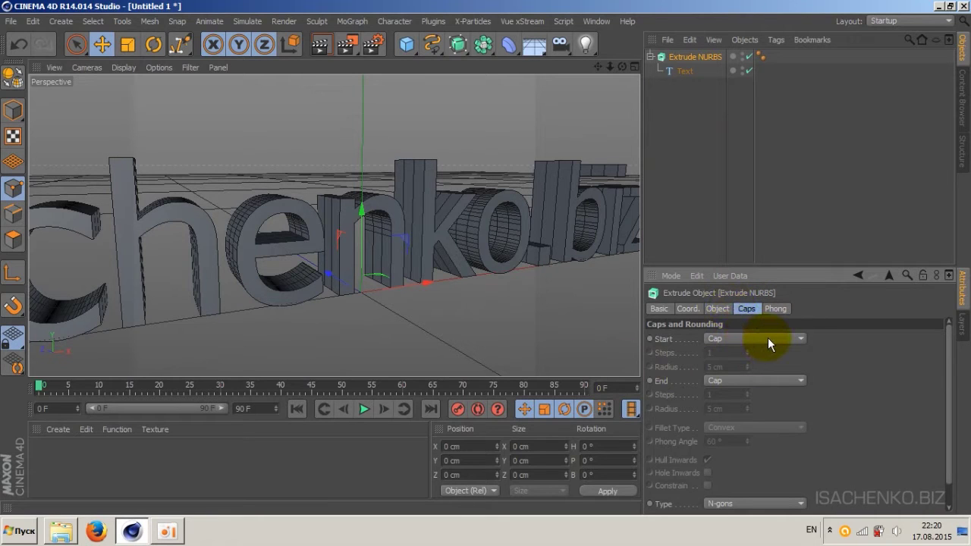
click(770, 341)
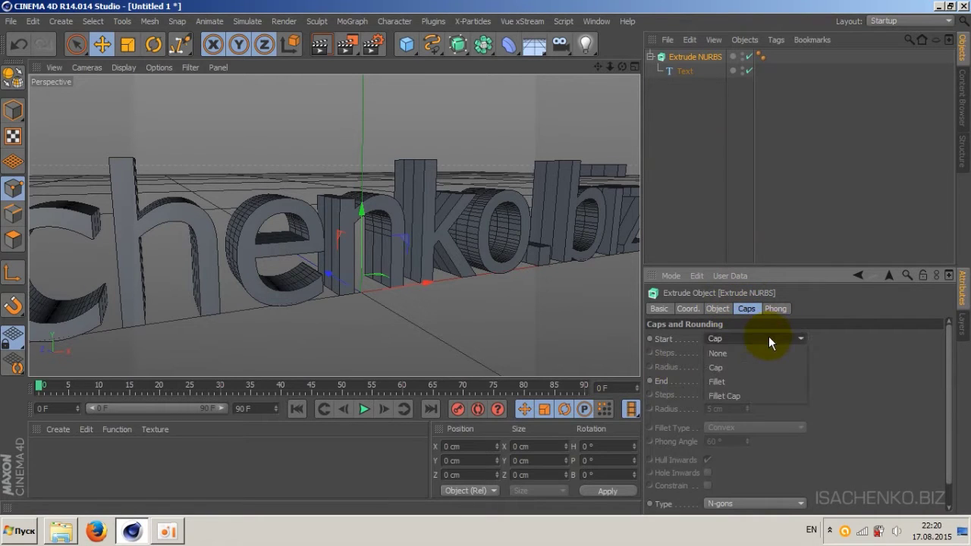
click(749, 396)
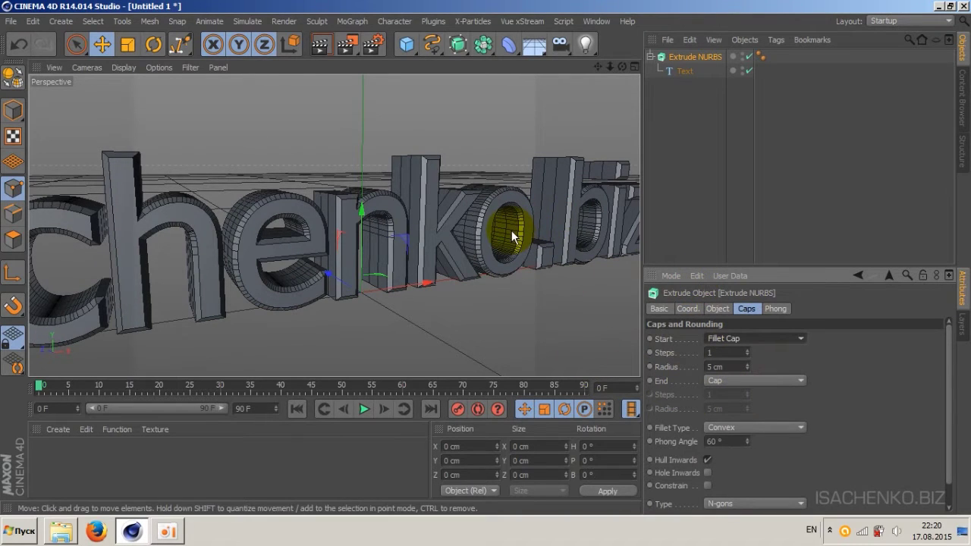
drag(621, 67, 609, 67)
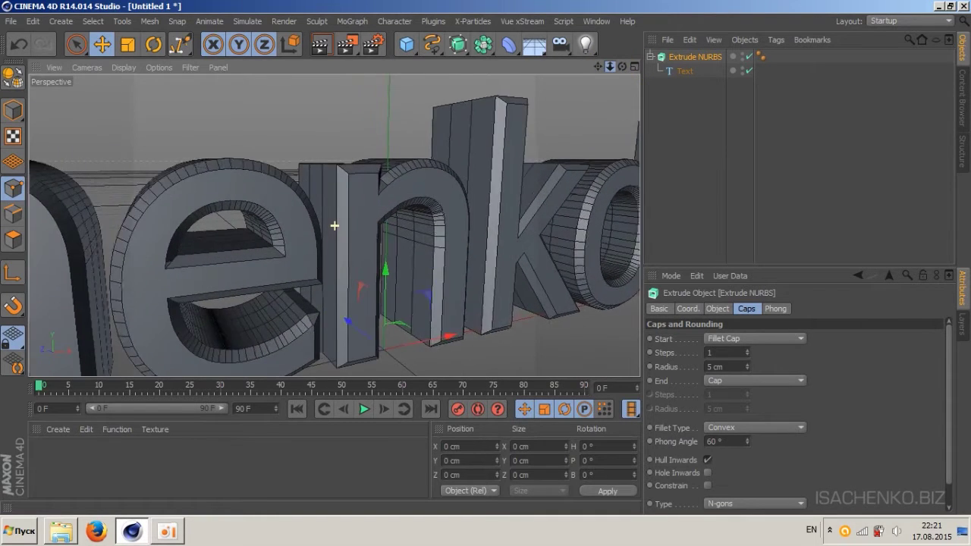
click(747, 350)
click(747, 350)
click(747, 350)
click(747, 349)
click(747, 356)
click(747, 356)
click(748, 356)
click(748, 356)
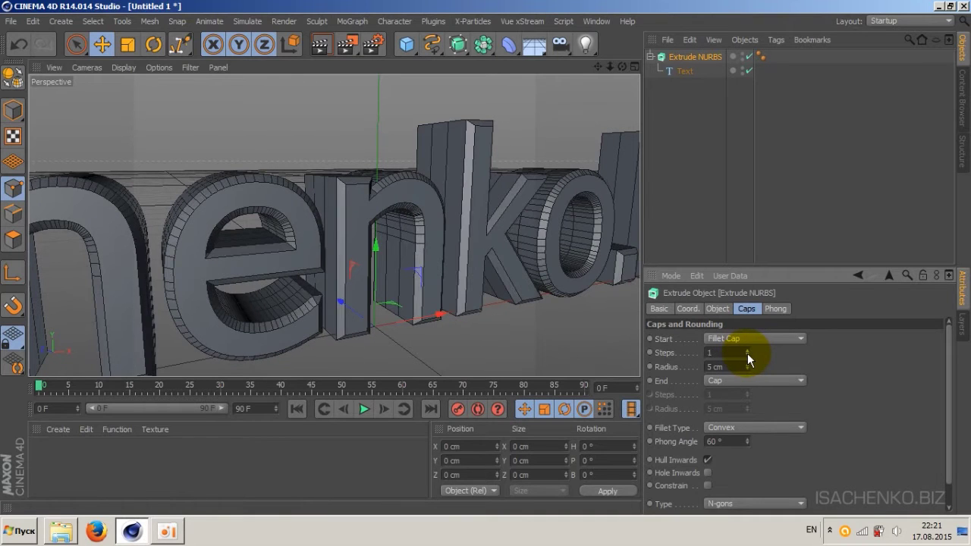
Set the Start fillet radius to 6 cm, passing through 15 and 10 cm.
click(748, 364)
click(748, 363)
click(749, 363)
click(749, 364)
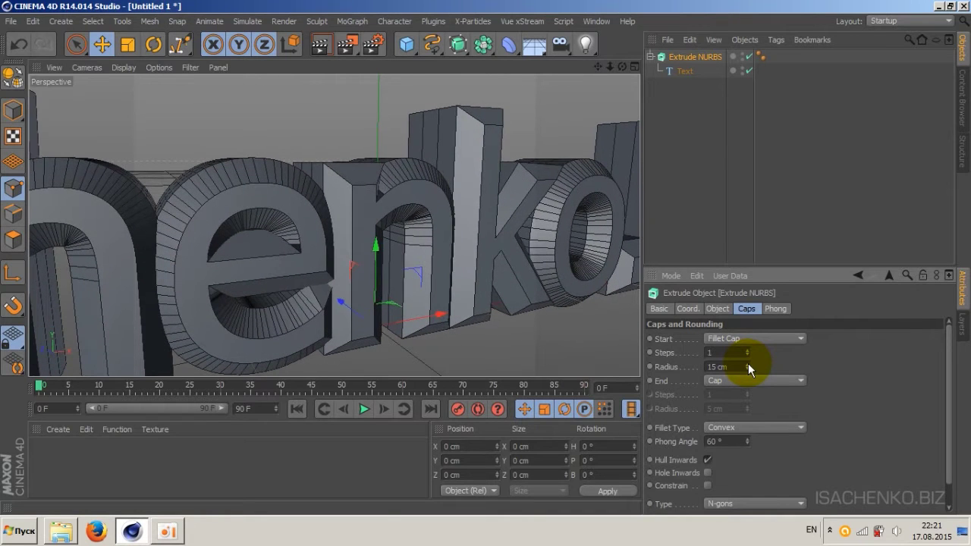
click(748, 369)
click(747, 368)
click(747, 368)
click(747, 369)
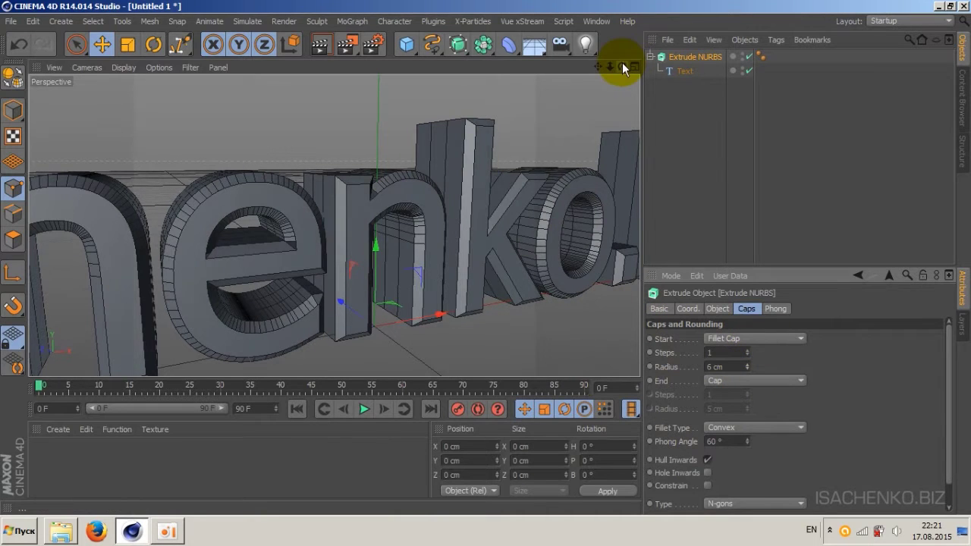
Set the End cap to Fillet Cap so the back edges are rounded too.
drag(622, 66, 650, 288)
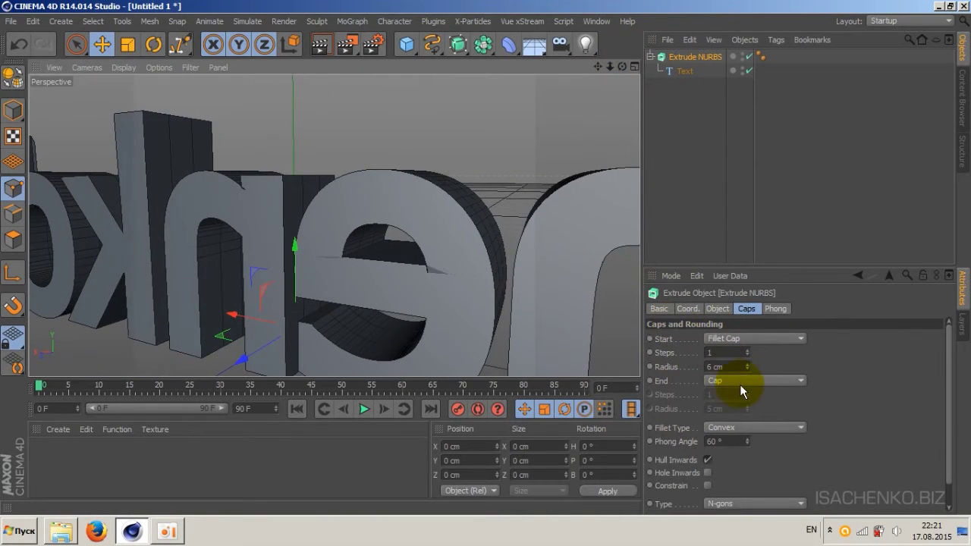
click(742, 383)
click(738, 439)
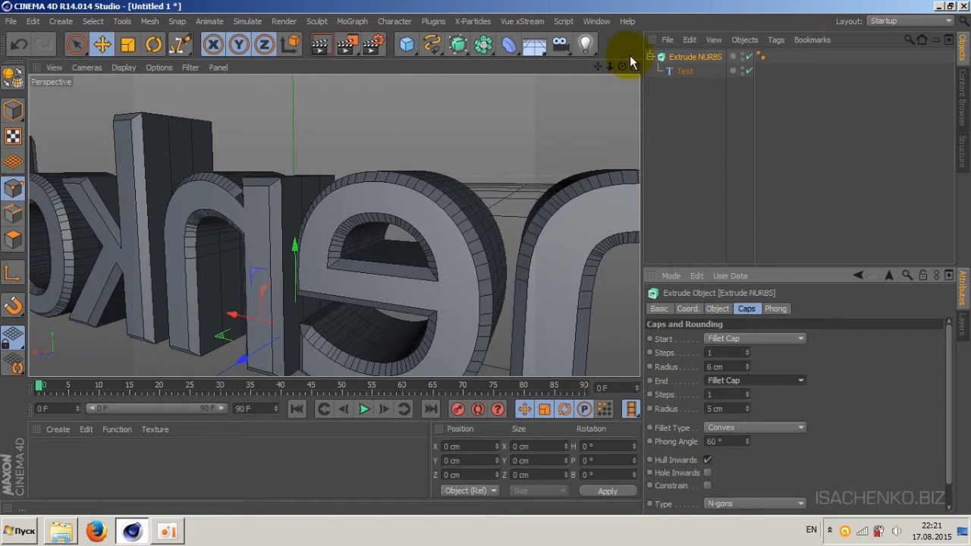
drag(623, 66, 610, 83)
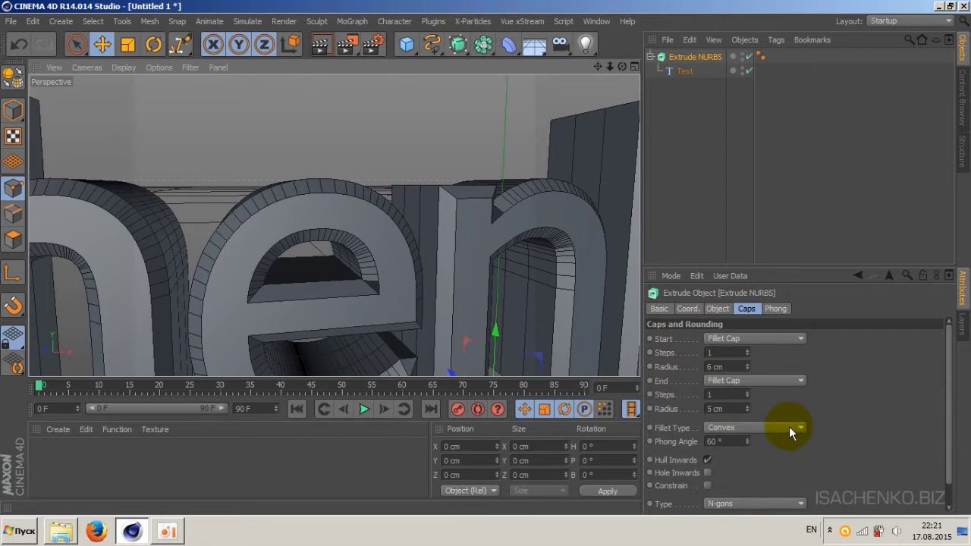
Try Concave and Half Circle fillet types, and raise End Steps to 3.
click(797, 428)
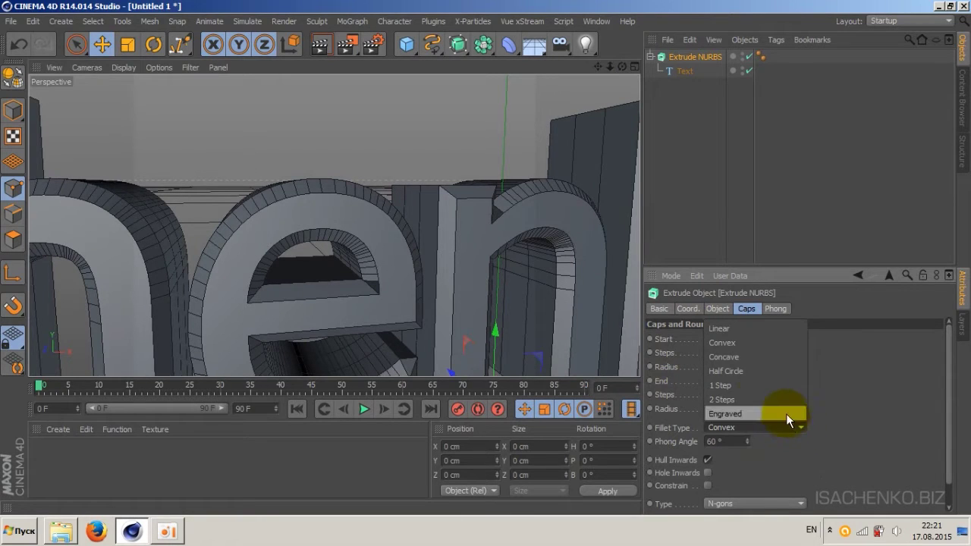
click(745, 358)
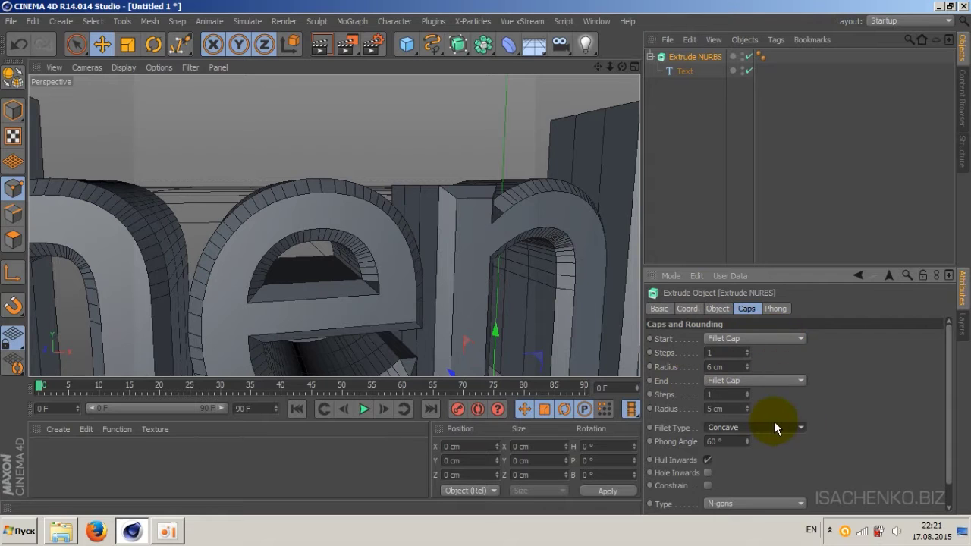
click(772, 427)
click(751, 371)
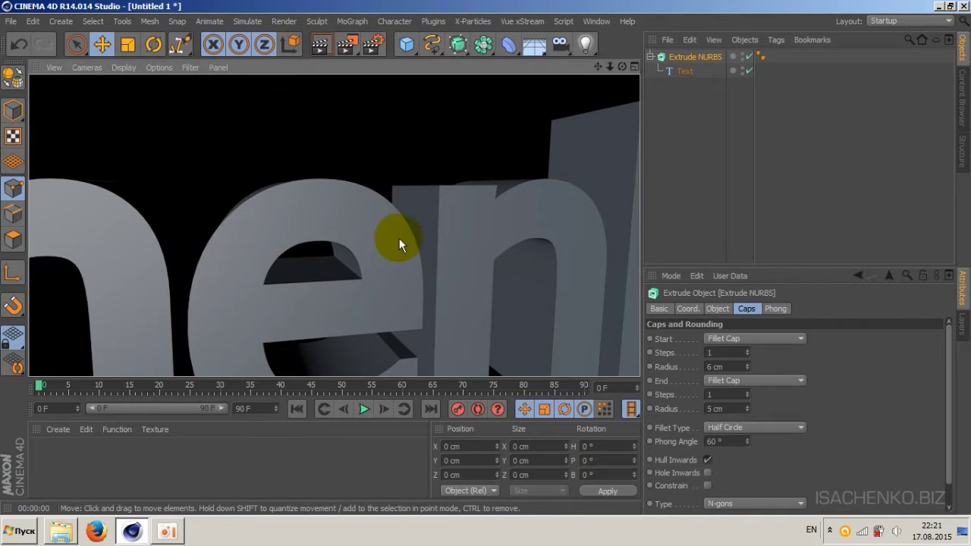
click(537, 224)
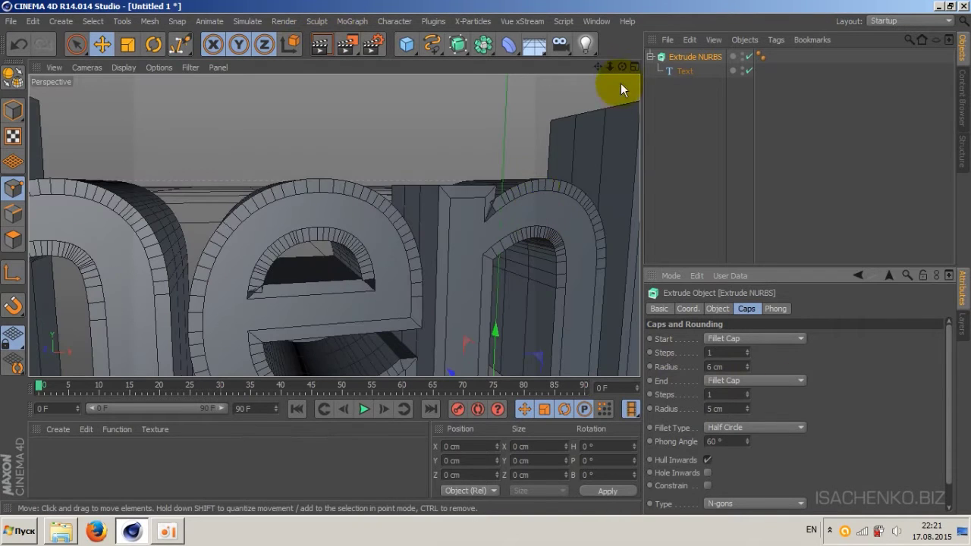
drag(610, 67, 334, 226)
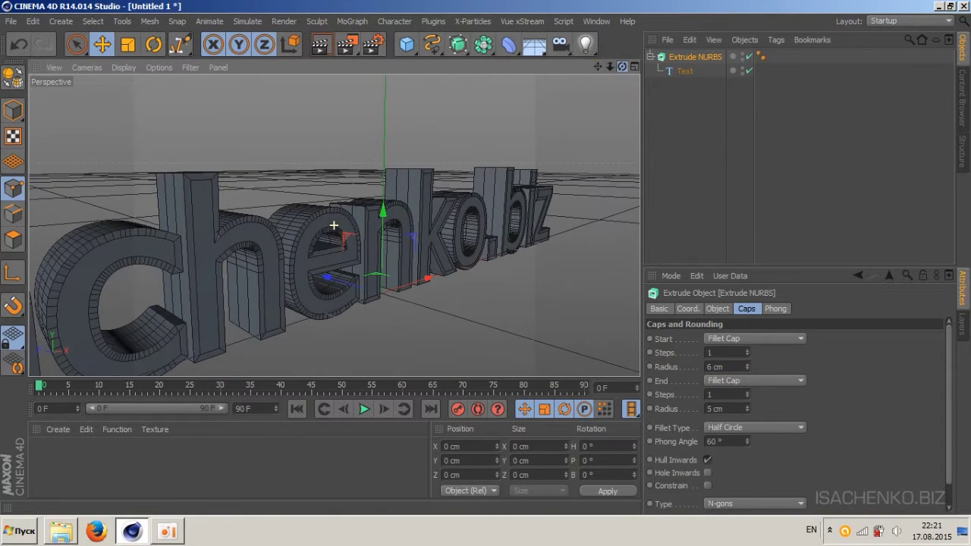
click(747, 393)
click(746, 393)
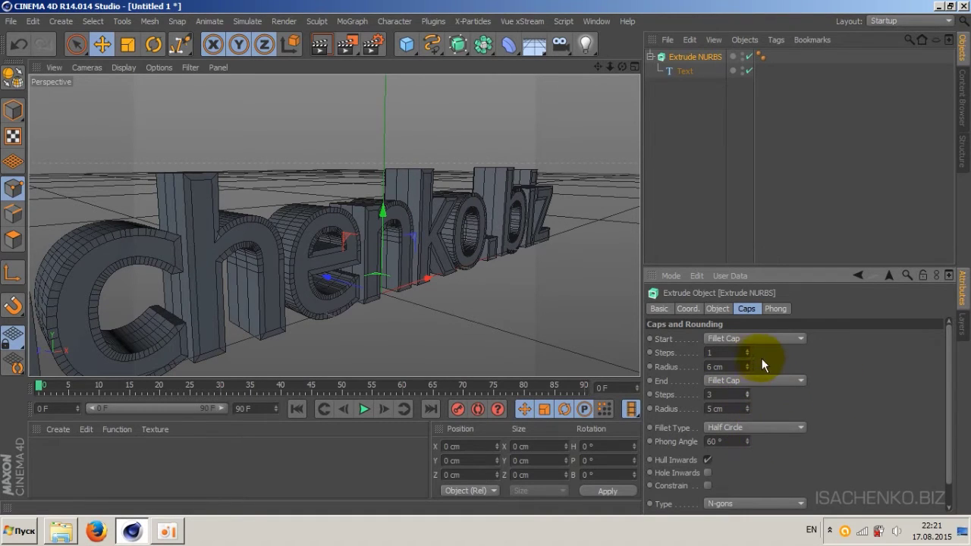
Keep Start as Fillet Cap and cycle the fillet type through Concave and Convex to Engraved.
click(766, 338)
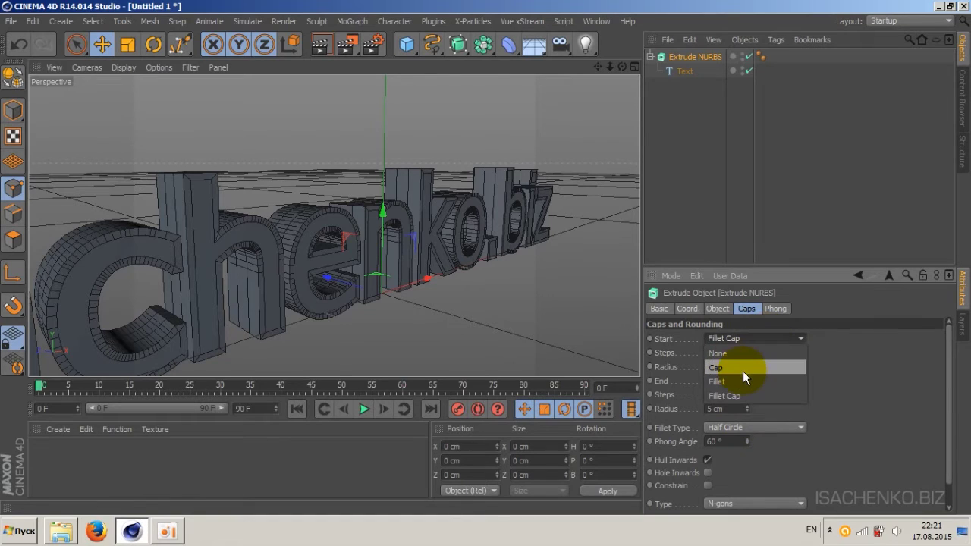
click(739, 396)
click(780, 427)
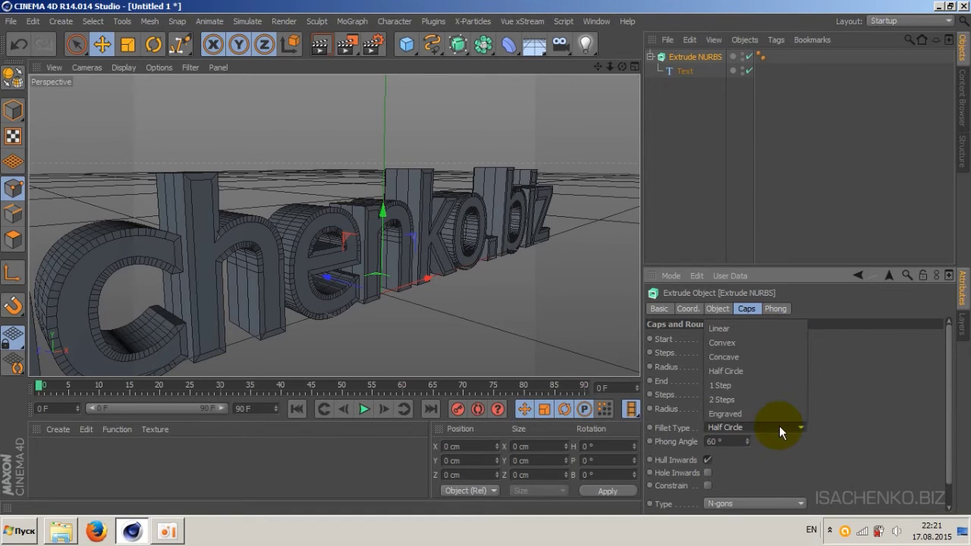
click(736, 360)
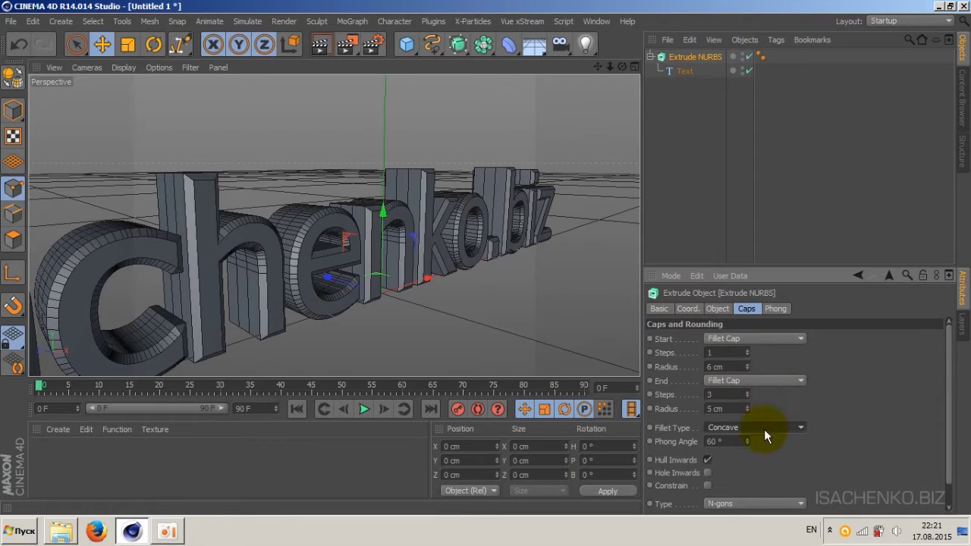
click(785, 428)
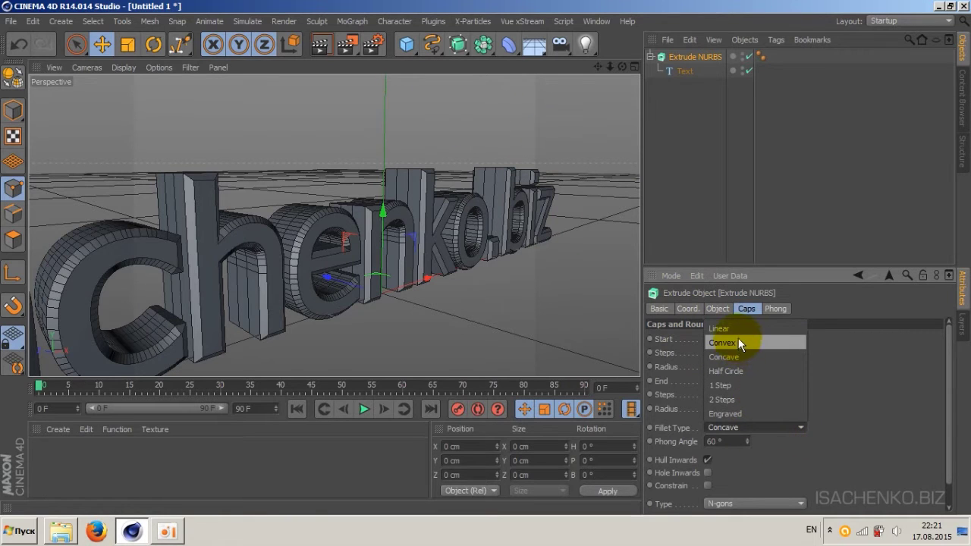
click(739, 341)
click(784, 426)
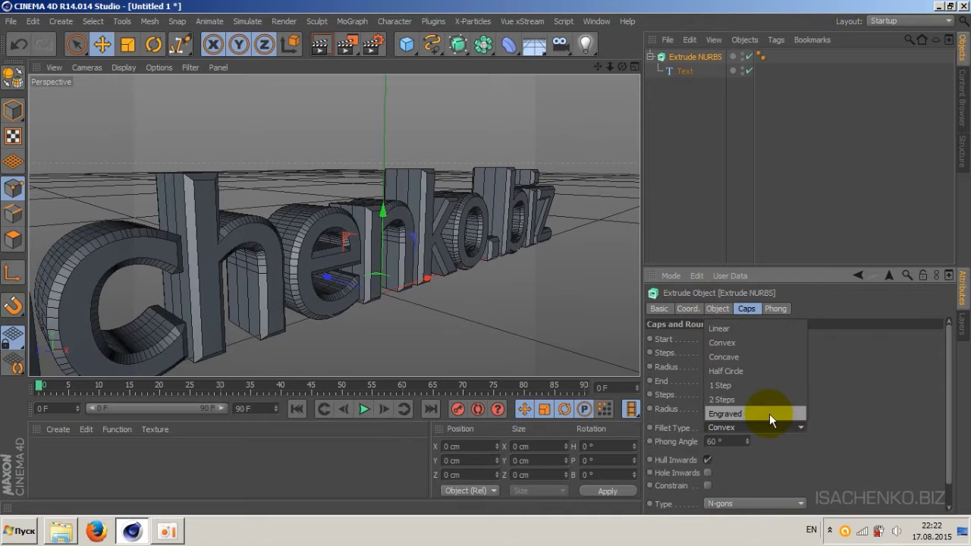
click(769, 414)
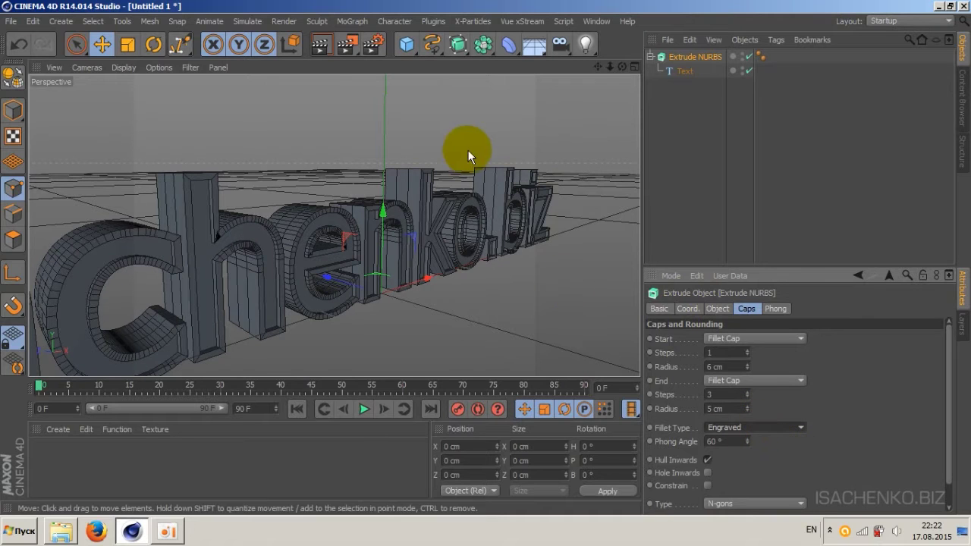
Render a preview of the engraved bevelled text, then select the Text object.
drag(610, 67, 334, 225)
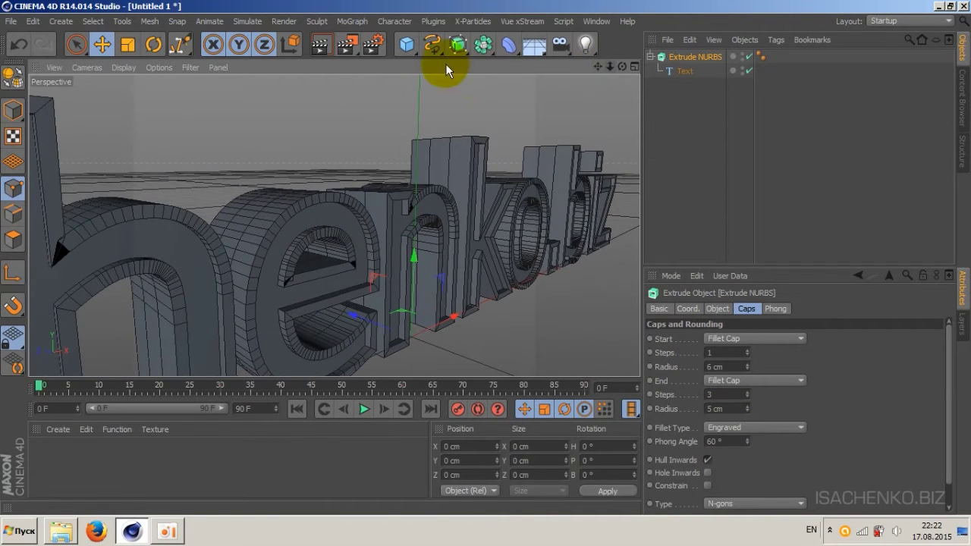
click(319, 44)
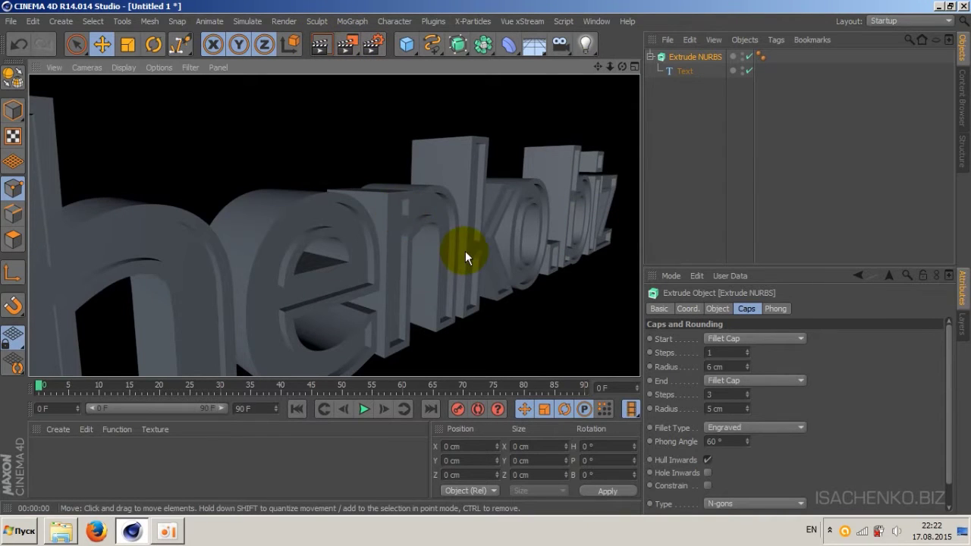
click(493, 241)
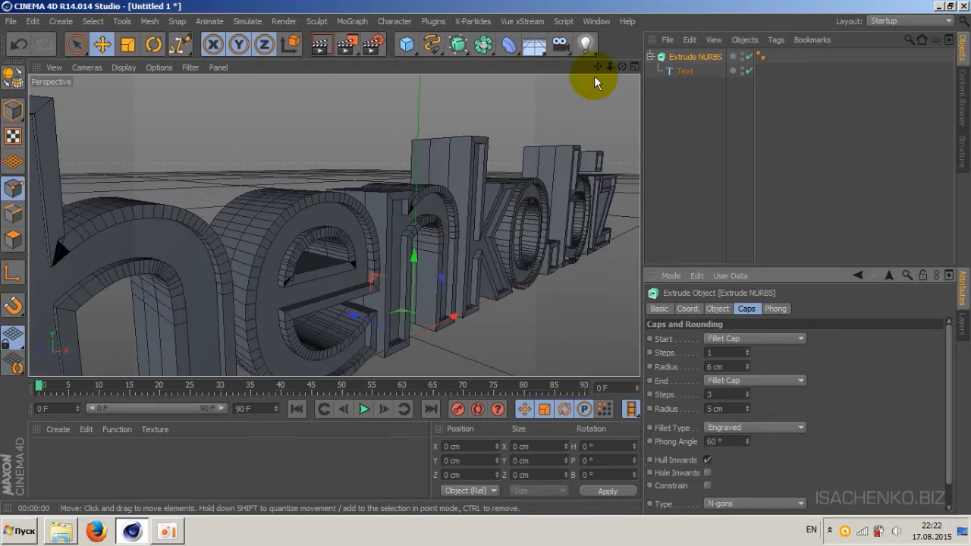
alt+drag(594, 82, 334, 226)
drag(610, 67, 600, 72)
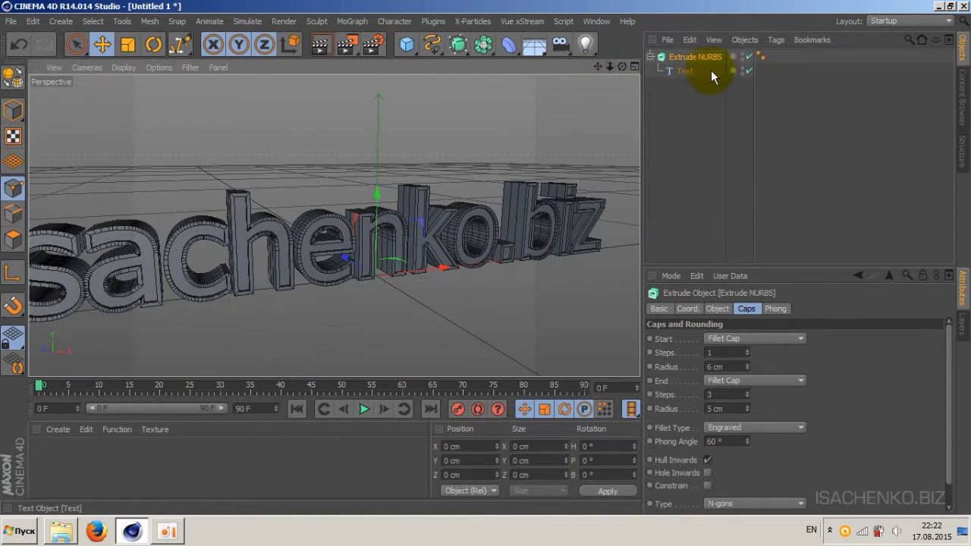
click(702, 71)
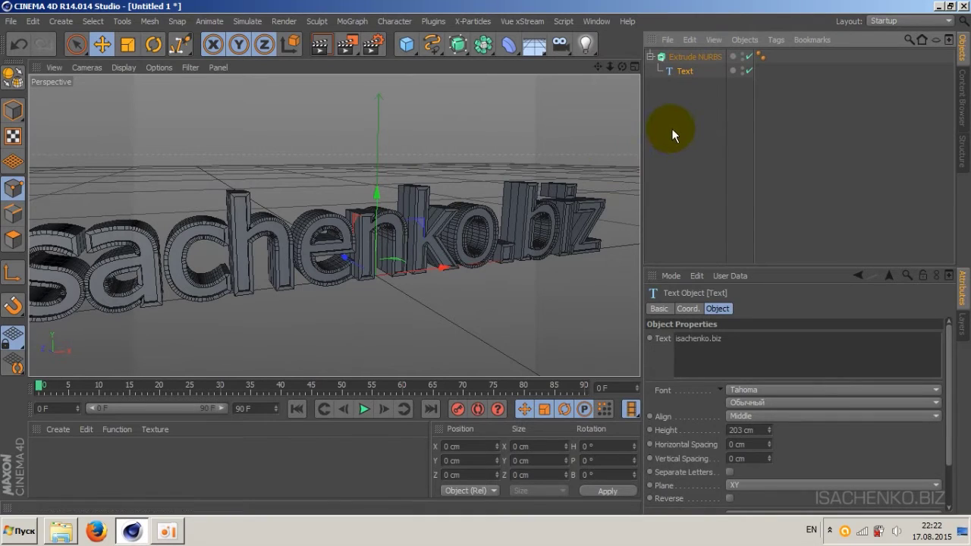
Replace the text with a Flower spline nested under the Extrude NURBS.
key(Delete)
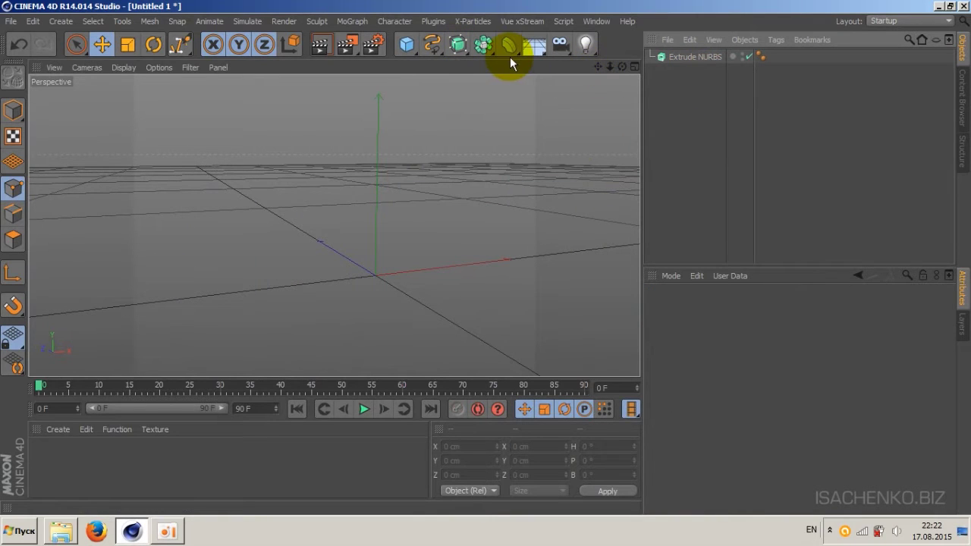
click(432, 45)
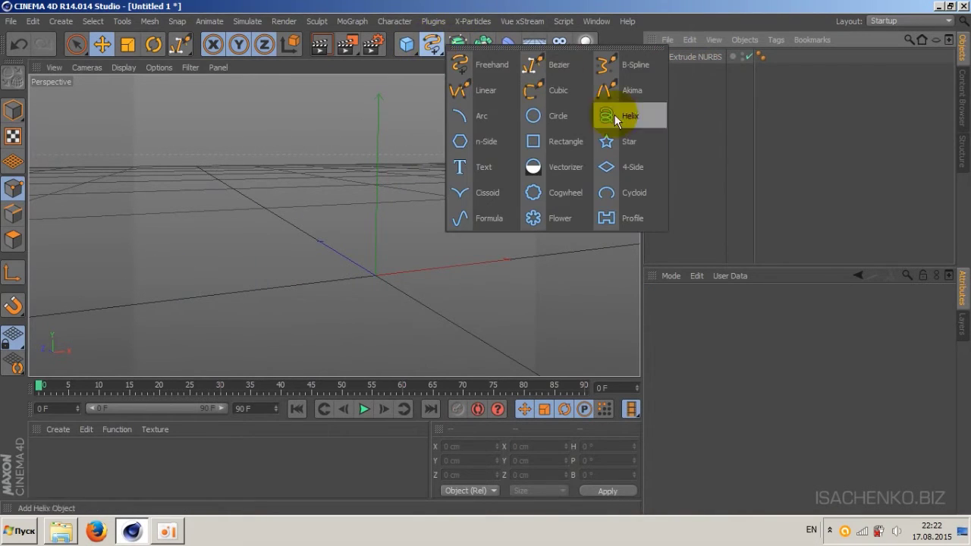
click(551, 221)
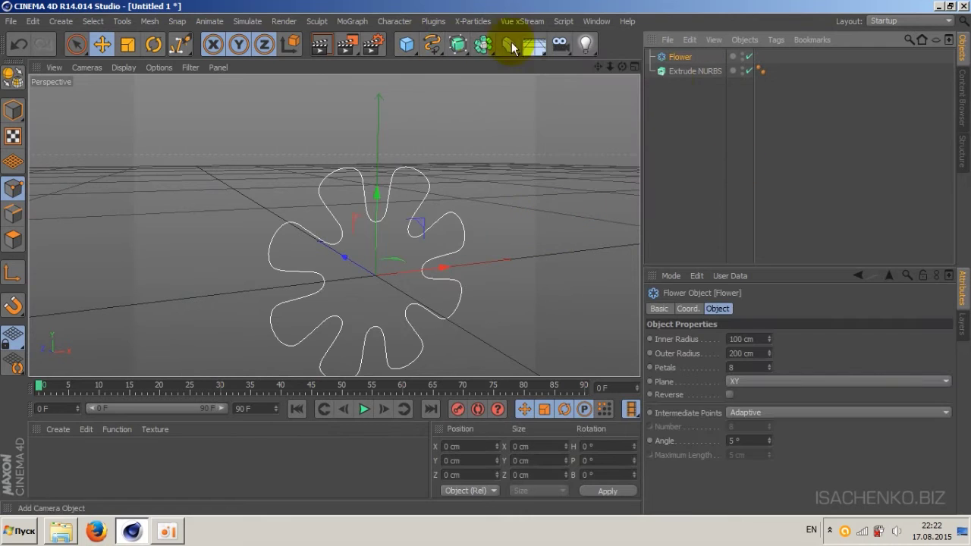
drag(687, 57, 685, 69)
drag(619, 66, 326, 227)
Check the Extrude NURBS cap settings, then delete the extruded flower.
click(694, 57)
click(690, 72)
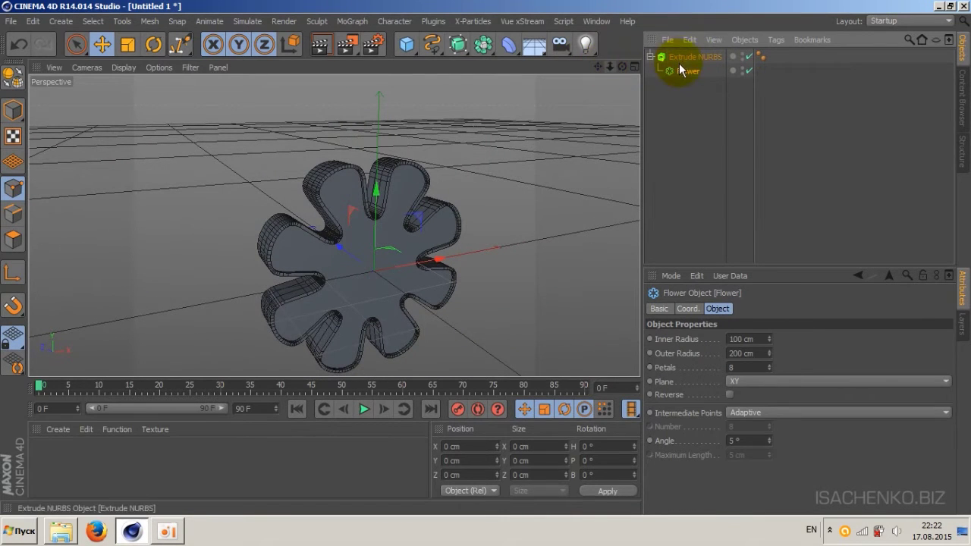
click(706, 58)
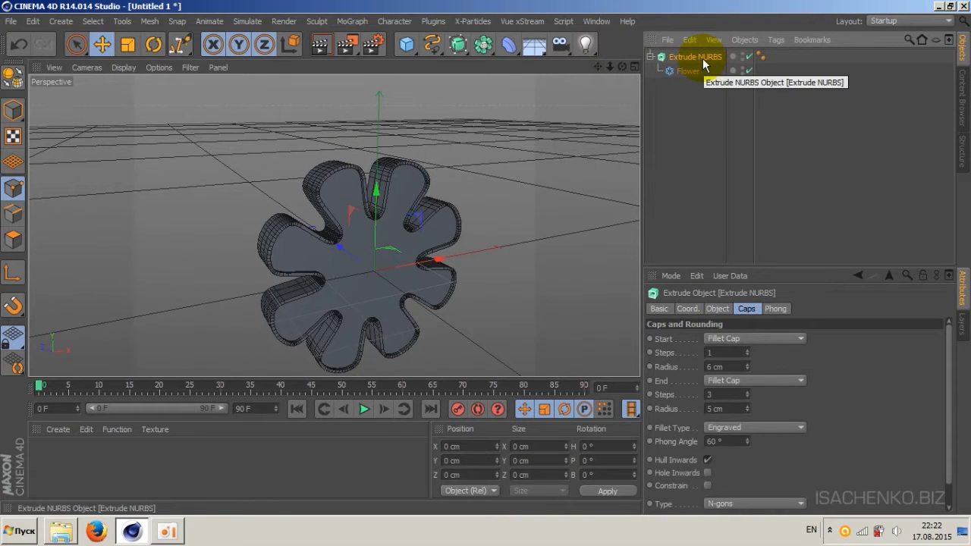
key(Delete)
Add a Lathe NURBS object from the NURBS palette and dolly the camera back.
click(457, 44)
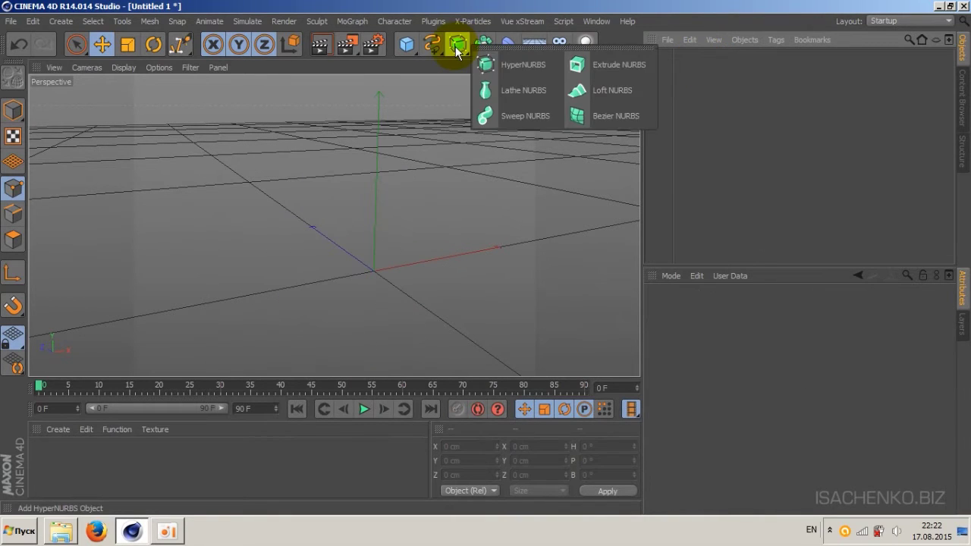
click(522, 91)
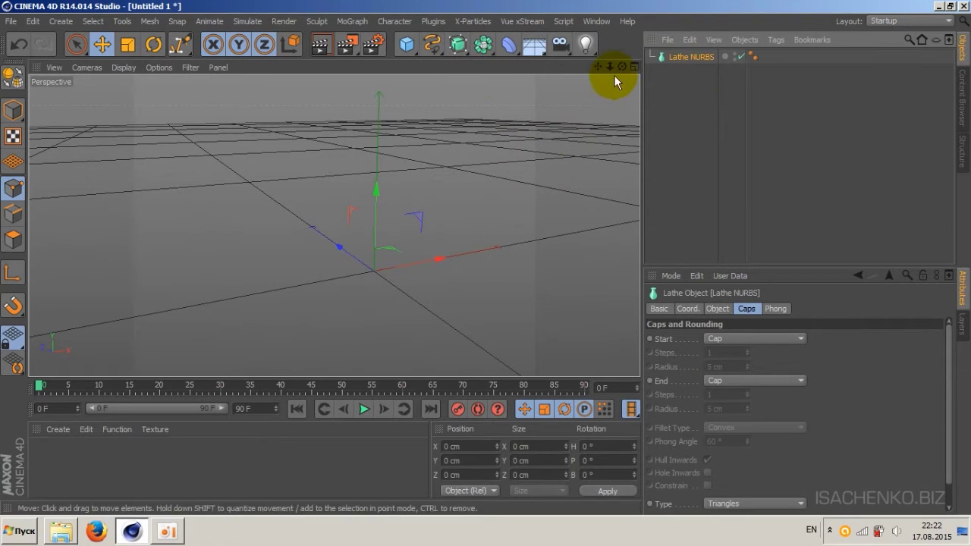
drag(609, 66, 335, 225)
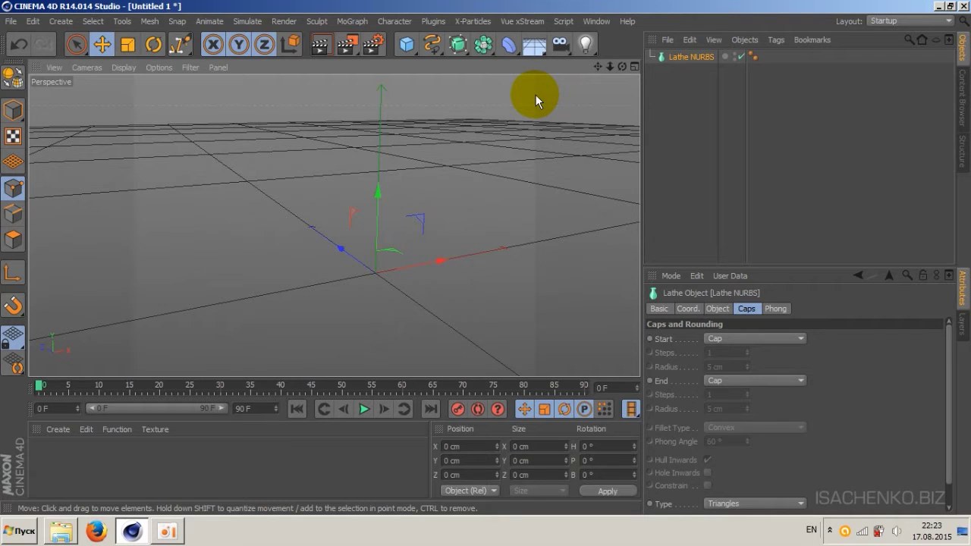
Maximise the Front view, zoom and pan to frame the origin, and pick the Bezier spline tool.
click(635, 67)
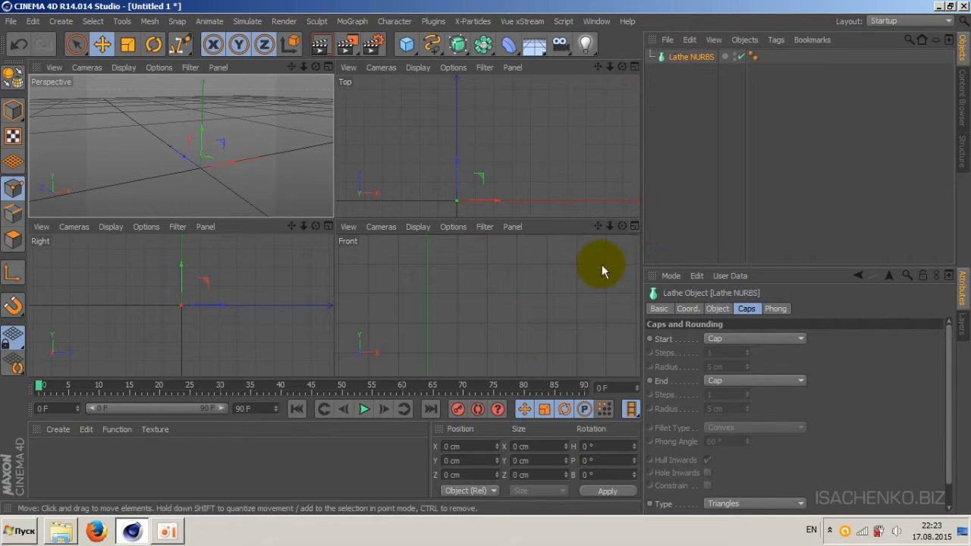
click(633, 227)
click(634, 226)
scroll(369, 226, up, 2)
scroll(369, 226, up, 2)
scroll(369, 229, up, 1)
scroll(382, 228, down, 2)
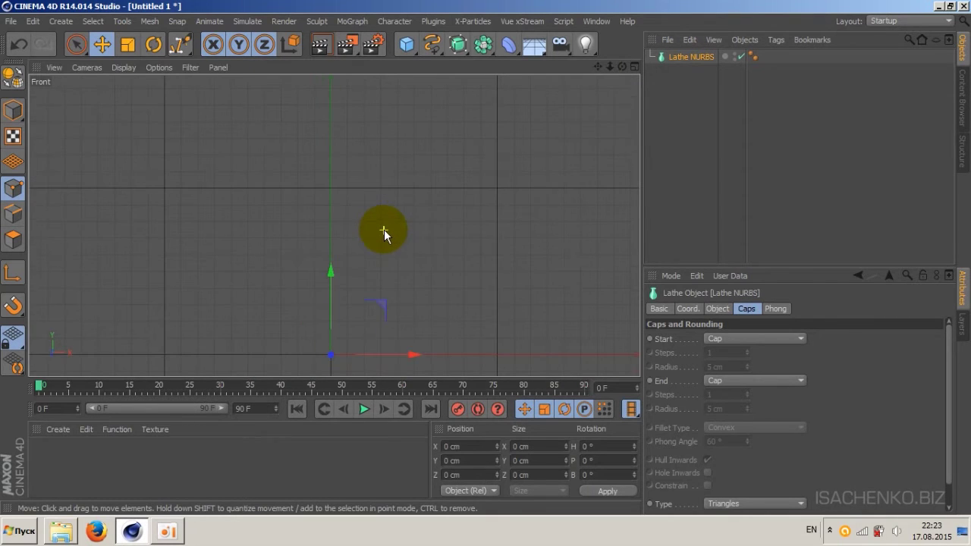
drag(597, 67, 350, 115)
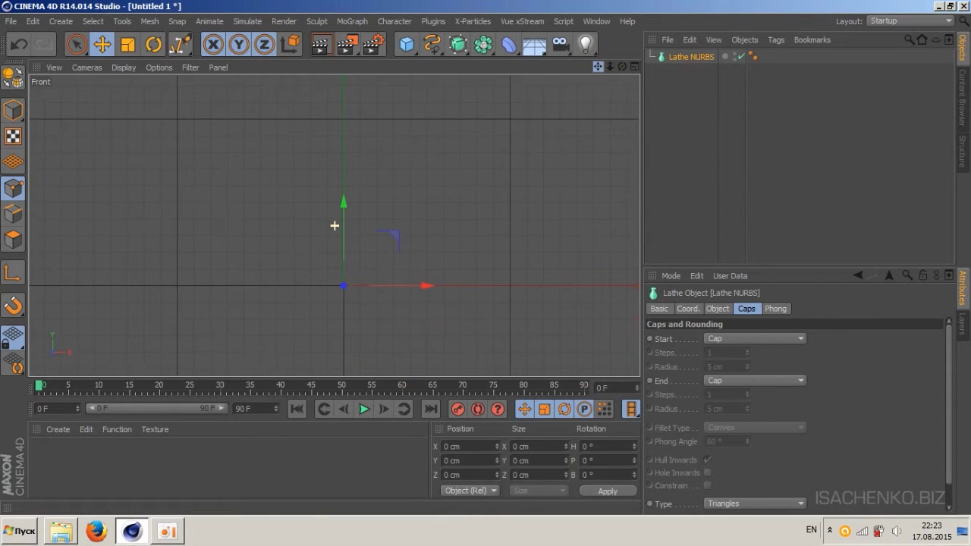
click(431, 46)
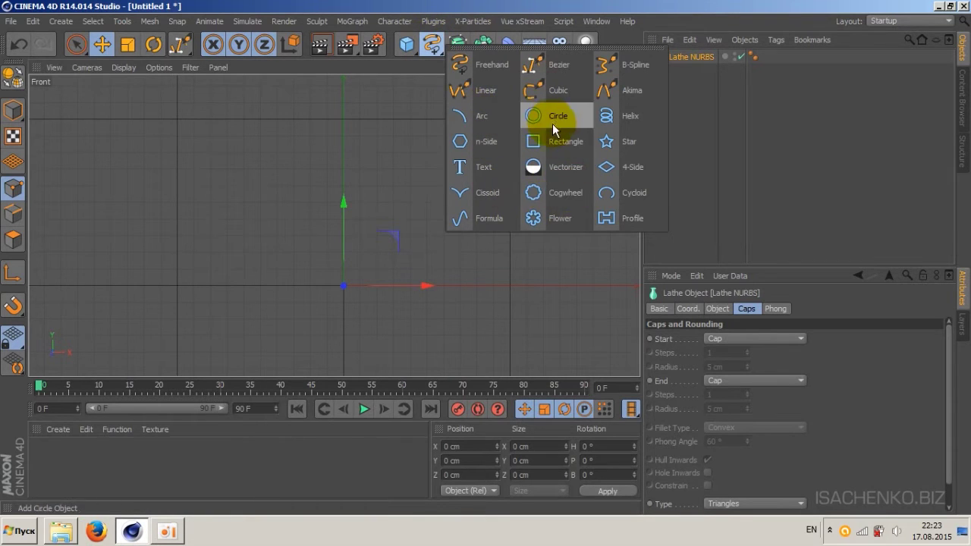
click(549, 62)
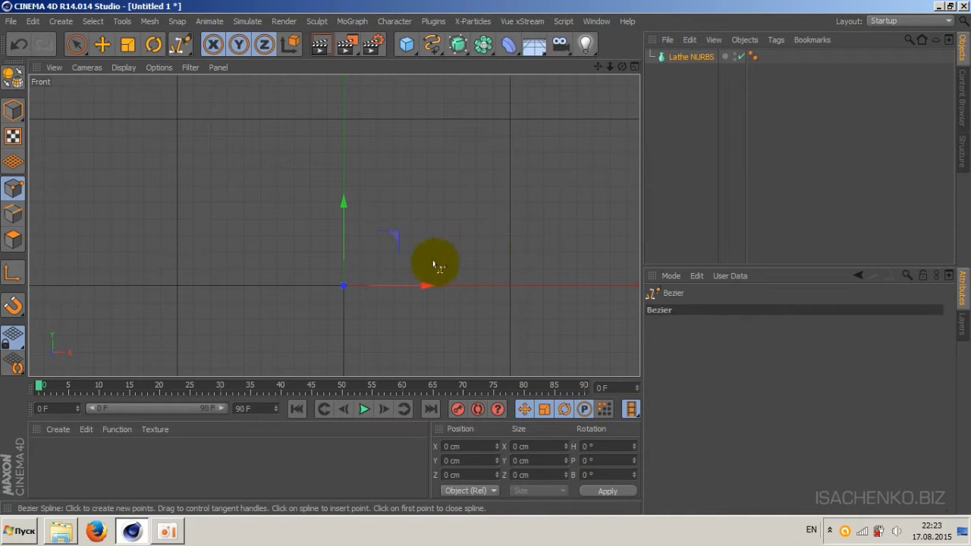
Draw a four-point curved Bezier profile from the origin and nest the Spline under the Lathe NURBS.
click(342, 302)
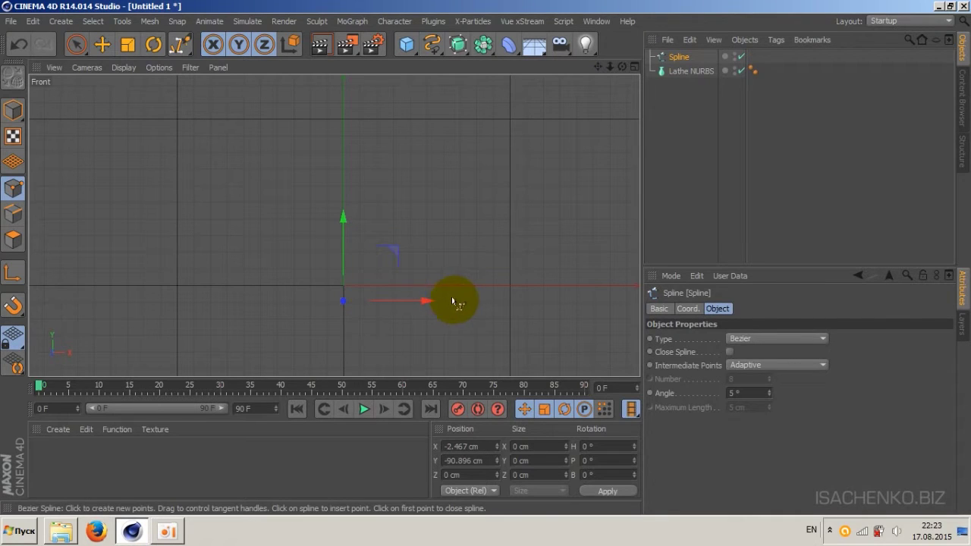
click(447, 301)
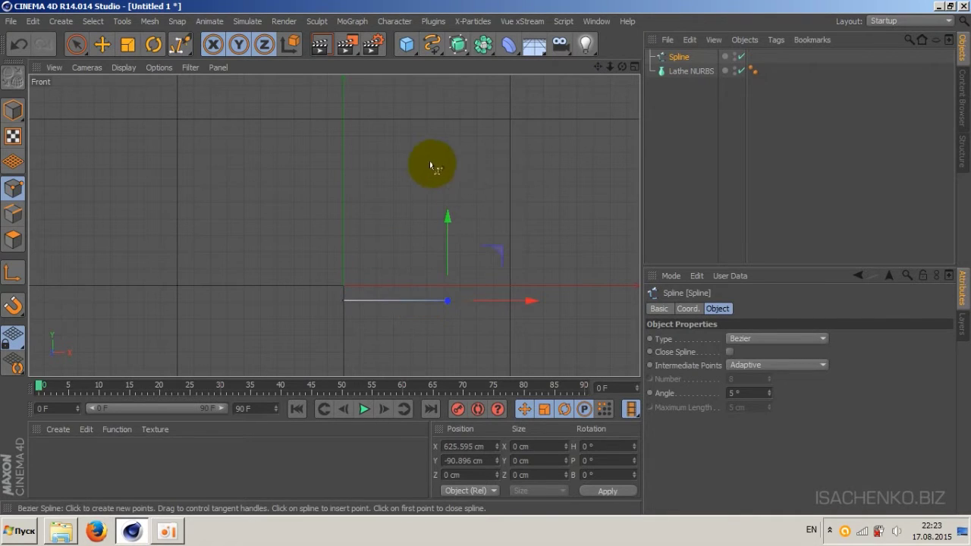
drag(415, 155, 389, 140)
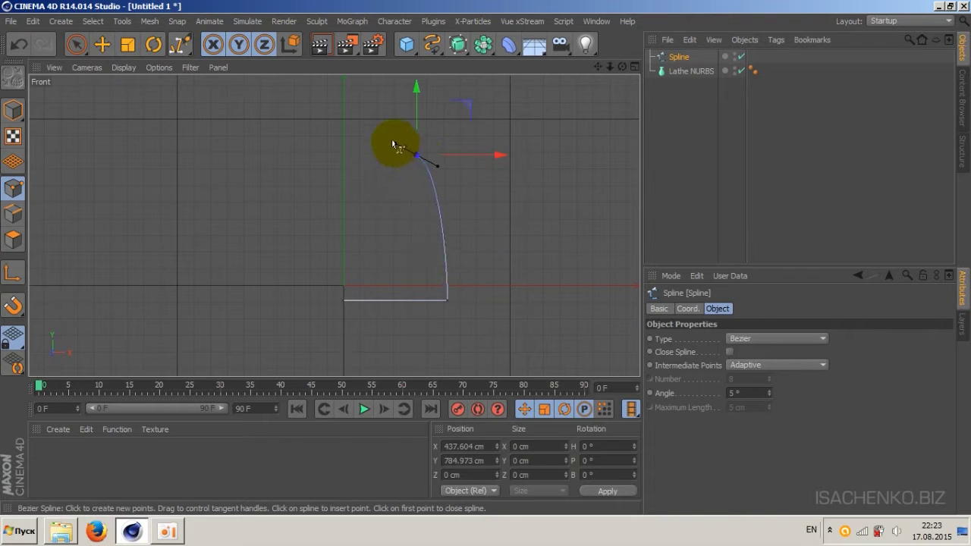
drag(598, 67, 600, 69)
mouse_move(334, 225)
mouse_down()
mouse_move(444, 139)
mouse_move(408, 133)
mouse_up()
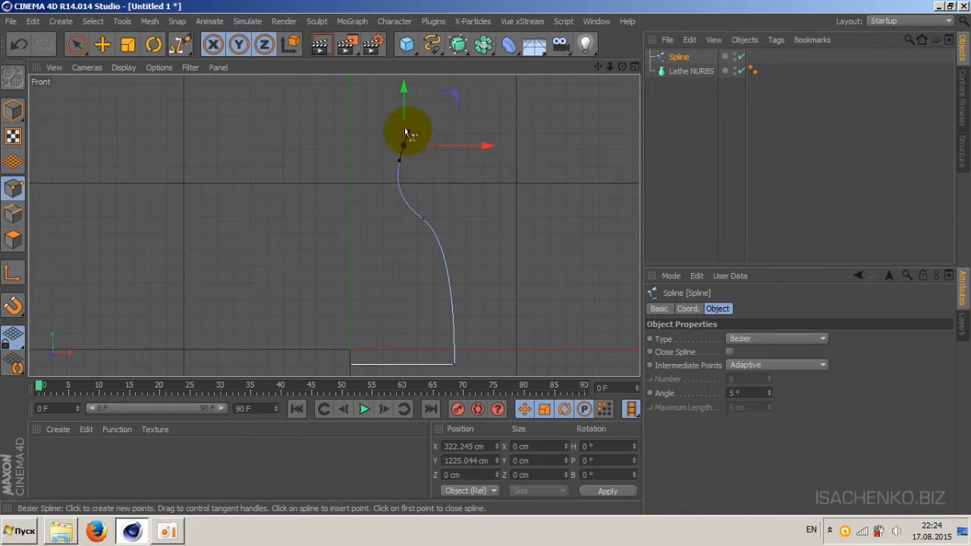
mouse_move(385, 81)
mouse_down()
mouse_move(377, 78)
mouse_move(399, 75)
mouse_up()
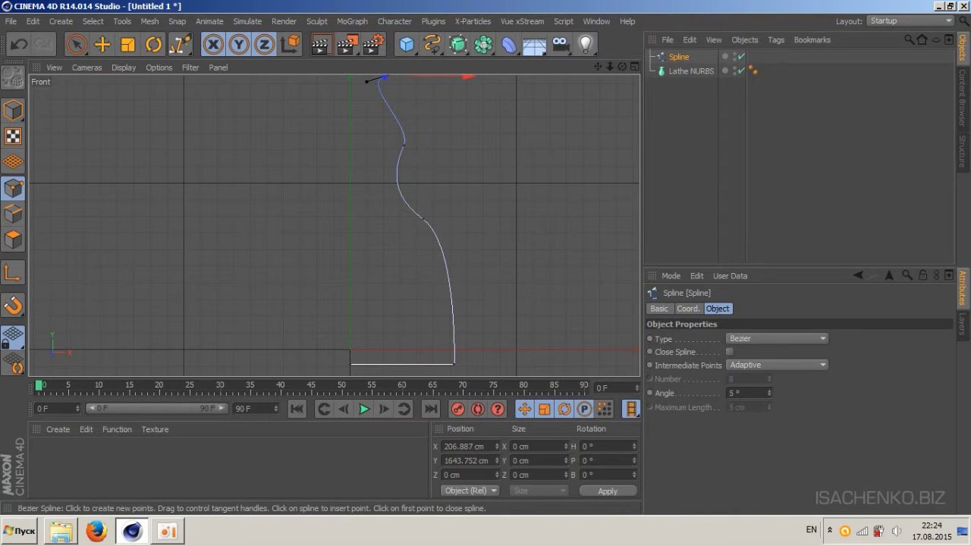
drag(597, 67, 334, 225)
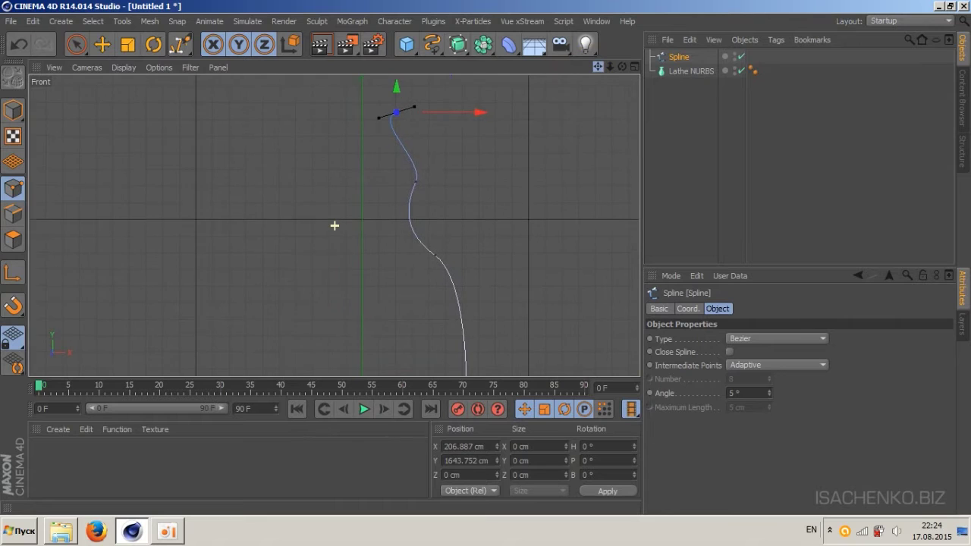
alt+middle_drag(473, 152, 497, 155)
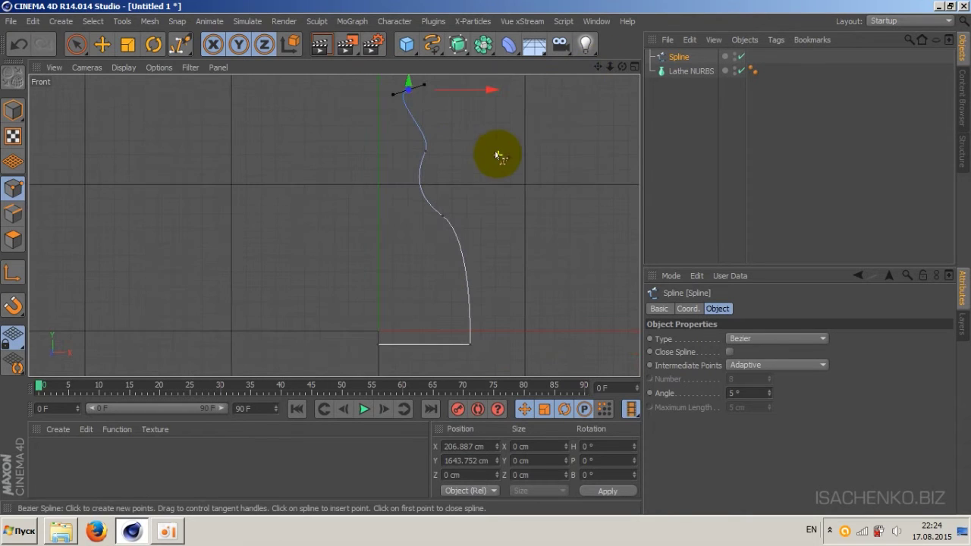
click(680, 57)
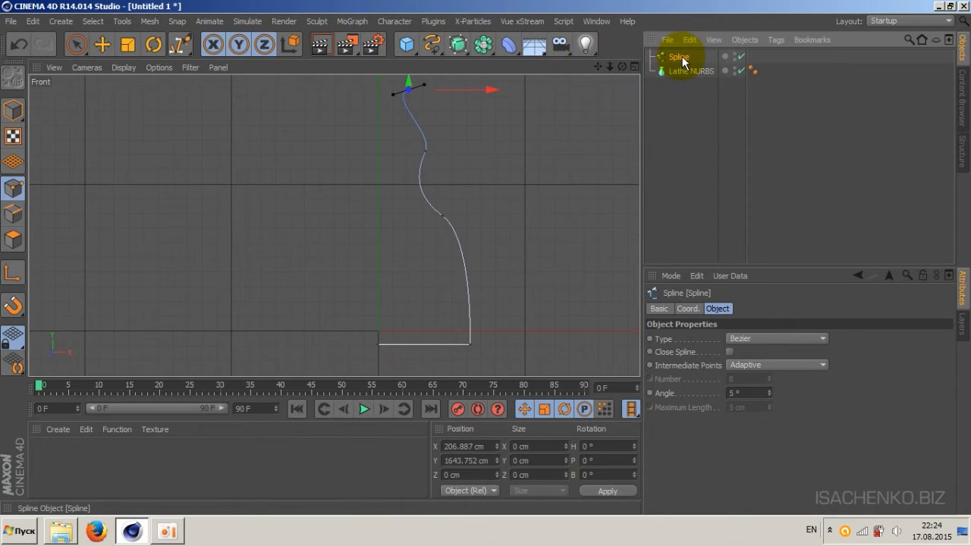
drag(693, 71, 693, 71)
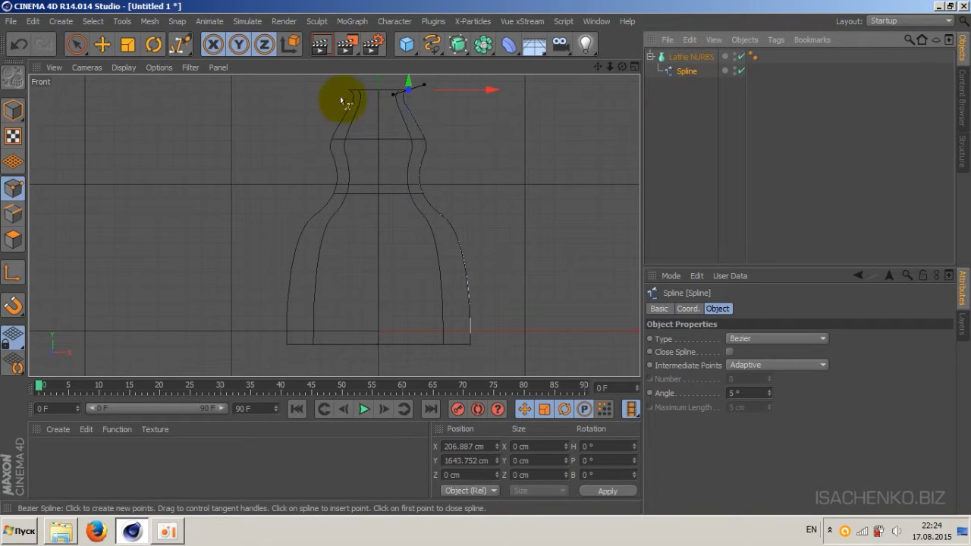
Maximise the Perspective view, then zoom and orbit around the lathed vase.
click(635, 67)
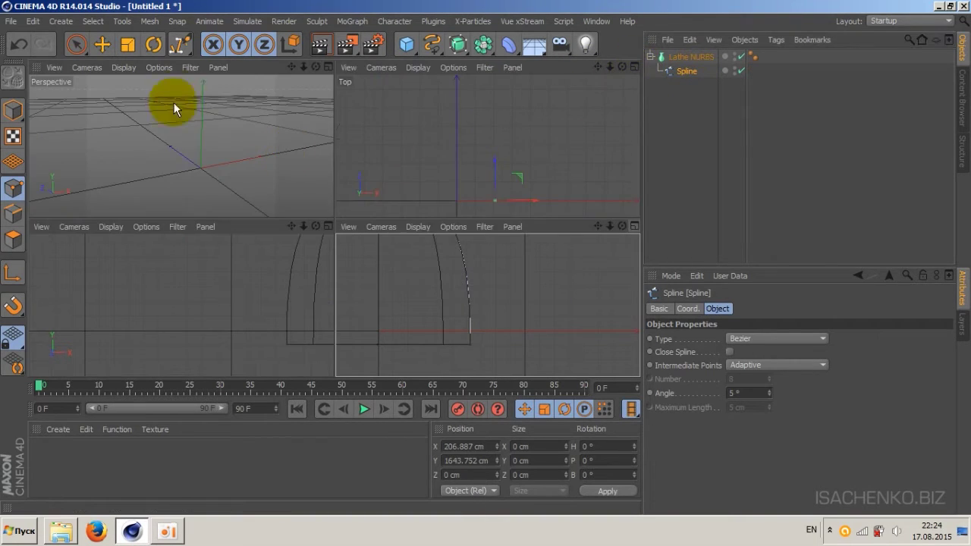
click(328, 67)
scroll(334, 225, down, 1)
scroll(334, 226, down, 5)
scroll(334, 226, down, 5)
scroll(334, 225, up, 3)
scroll(334, 226, up, 1)
mouse_move(624, 66)
mouse_down()
mouse_move(615, 66)
mouse_move(611, 84)
mouse_move(607, 72)
mouse_up()
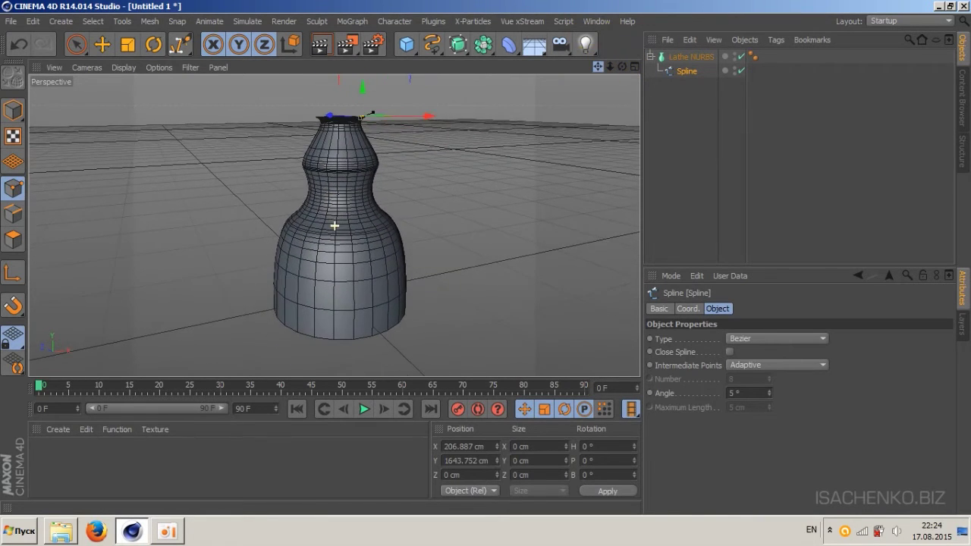
drag(622, 67, 637, 72)
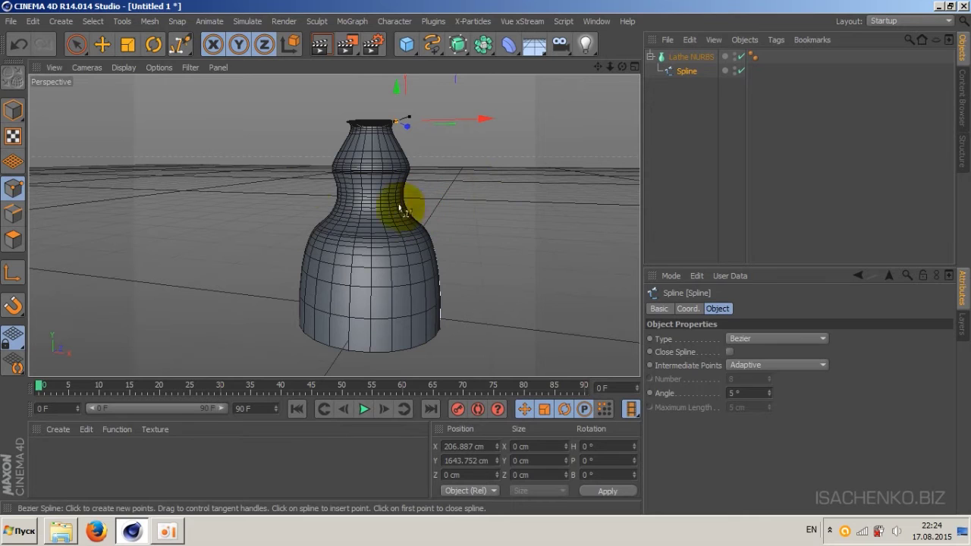
Narrow the vase's neck and base by moving their profile points inward.
click(103, 45)
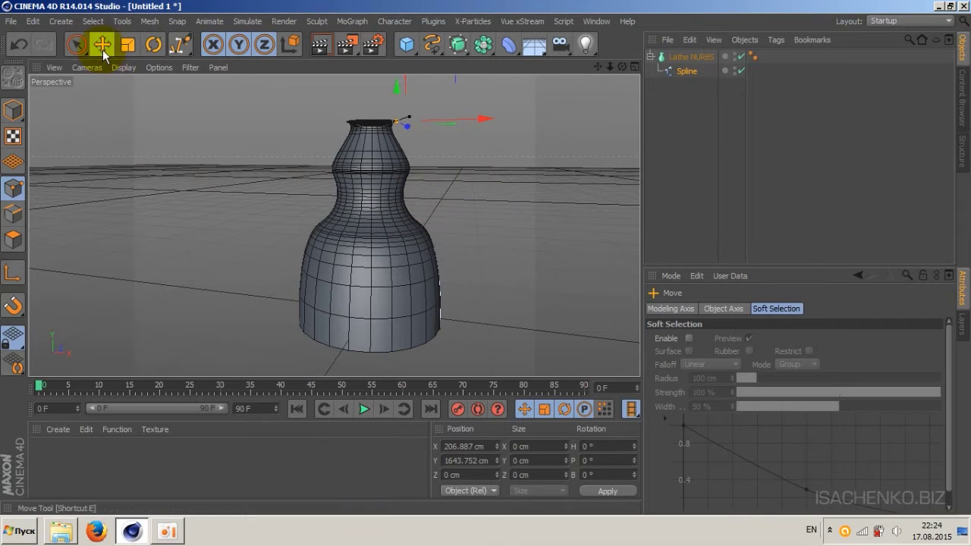
click(407, 177)
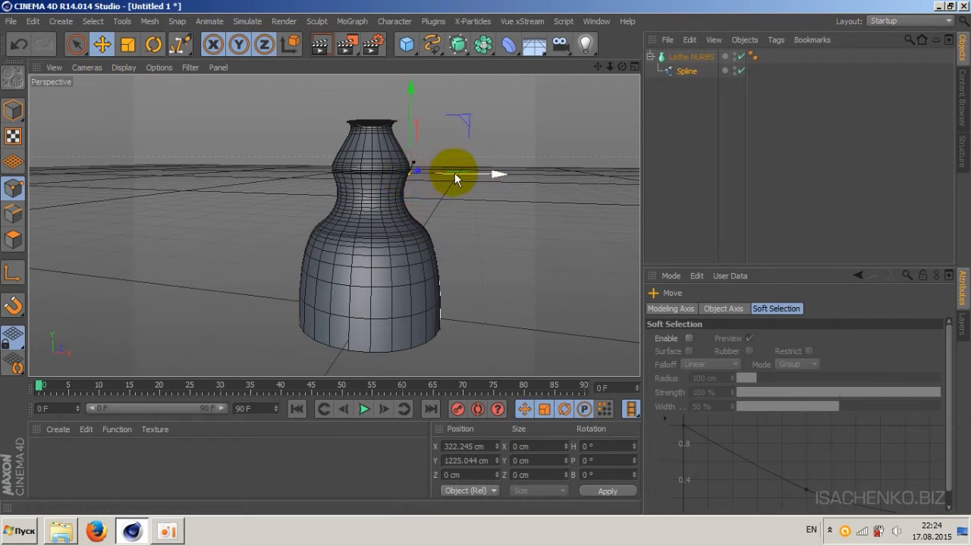
drag(472, 170, 445, 172)
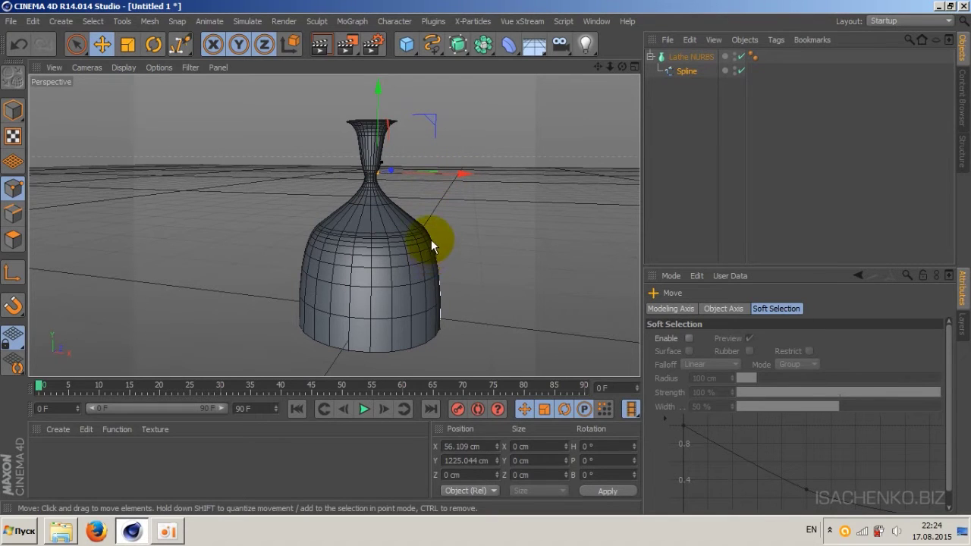
click(440, 328)
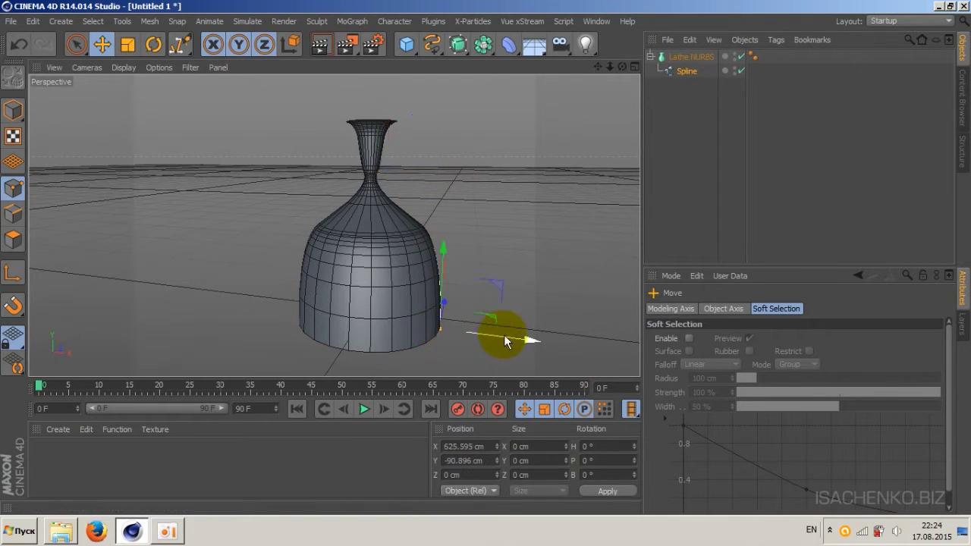
drag(503, 346, 461, 329)
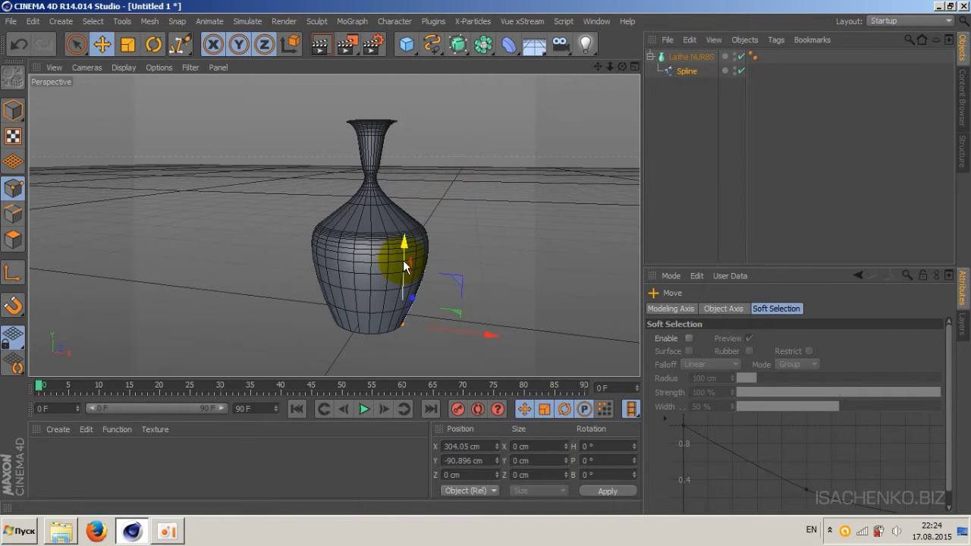
drag(404, 266, 404, 271)
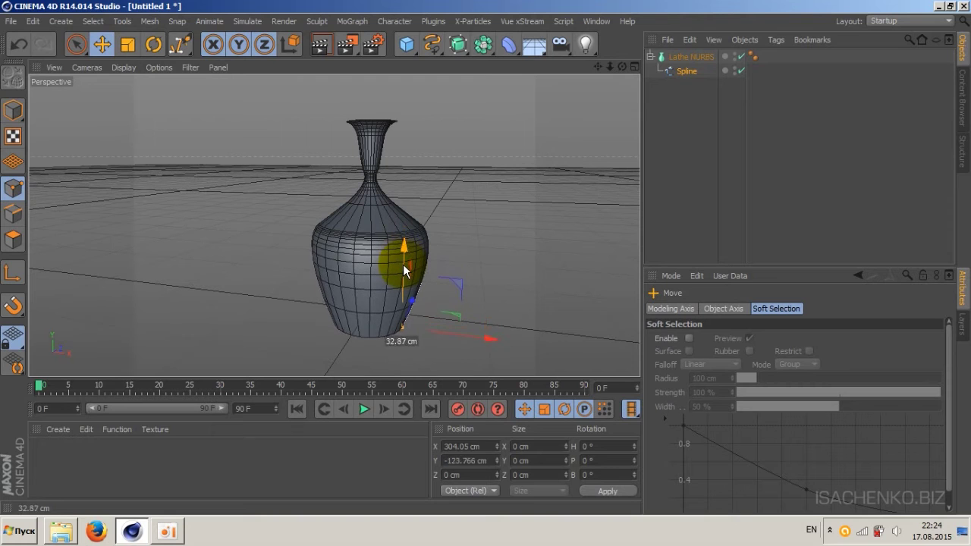
key(ctrl+z)
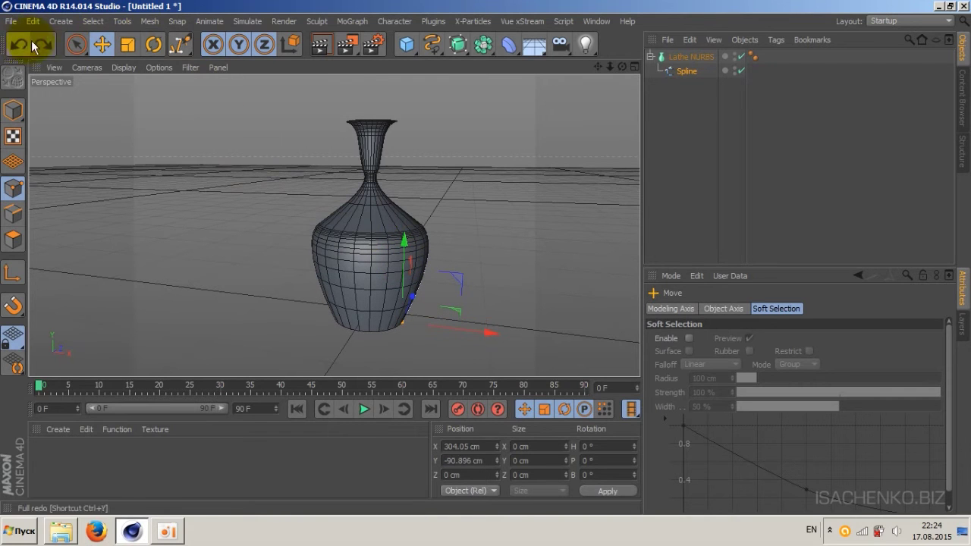
Orbit around the reshaped vase and review the Lathe NURBS and its Spline child.
click(430, 220)
drag(621, 67, 334, 225)
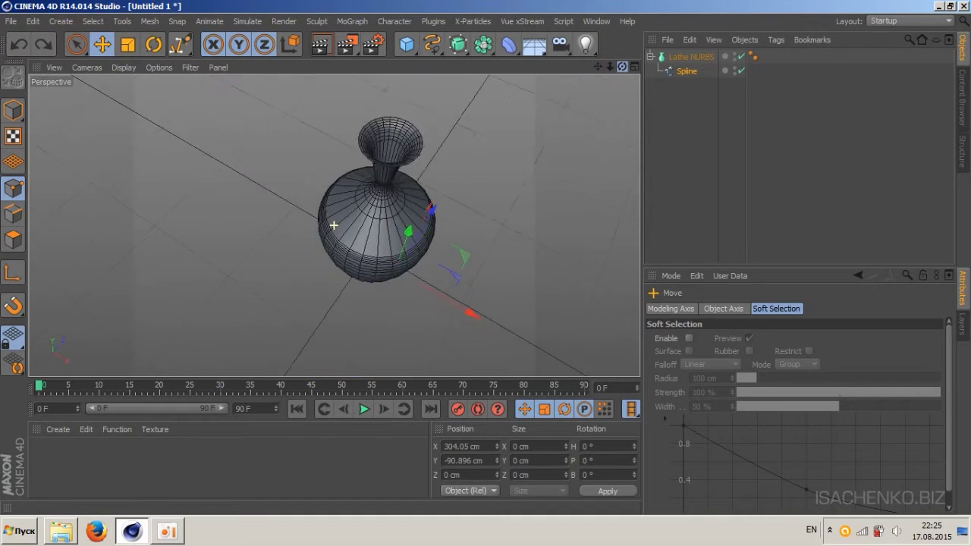
mouse_move(334, 225)
mouse_down()
mouse_move(605, 72)
mouse_move(334, 225)
mouse_up()
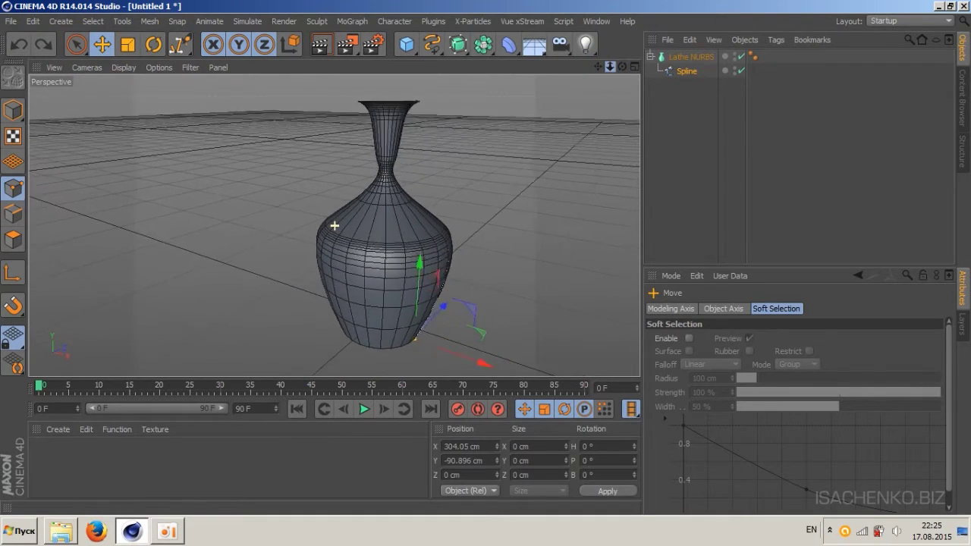
mouse_move(598, 66)
mouse_down()
mouse_move(335, 225)
mouse_move(511, 123)
mouse_up()
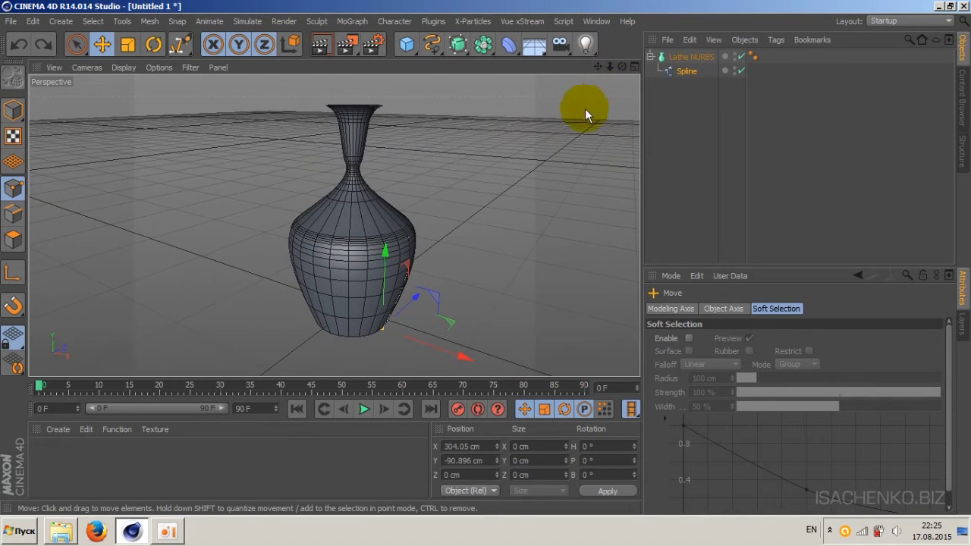
drag(622, 66, 334, 225)
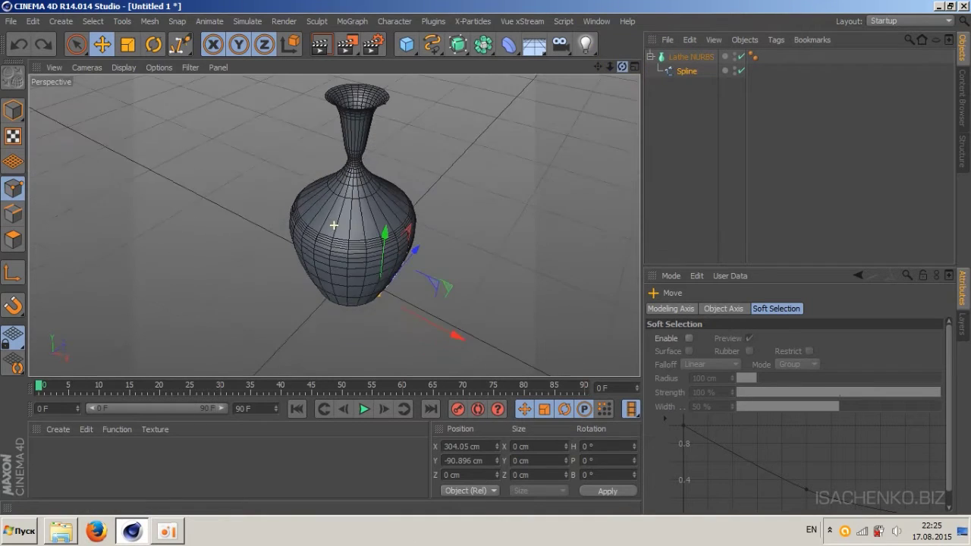
drag(610, 67, 334, 225)
drag(627, 69, 334, 225)
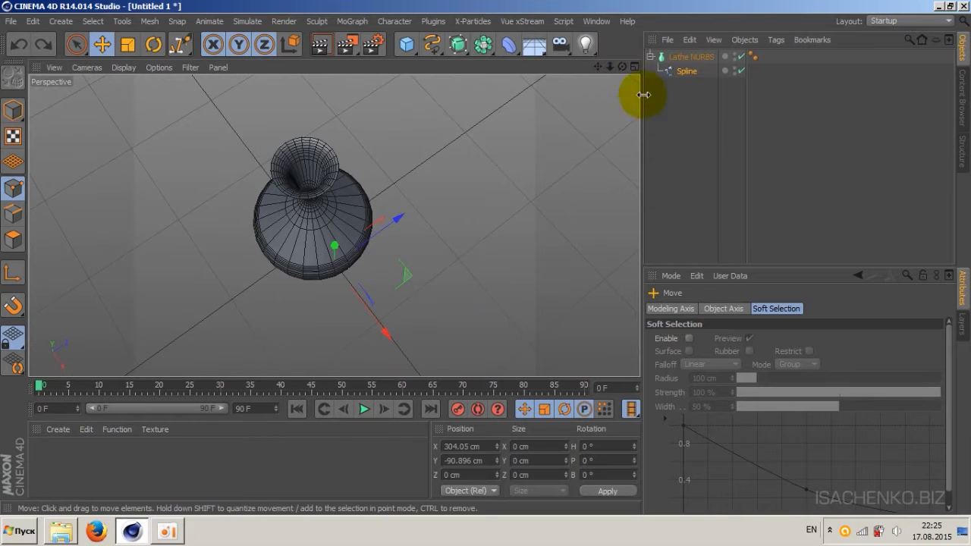
click(689, 57)
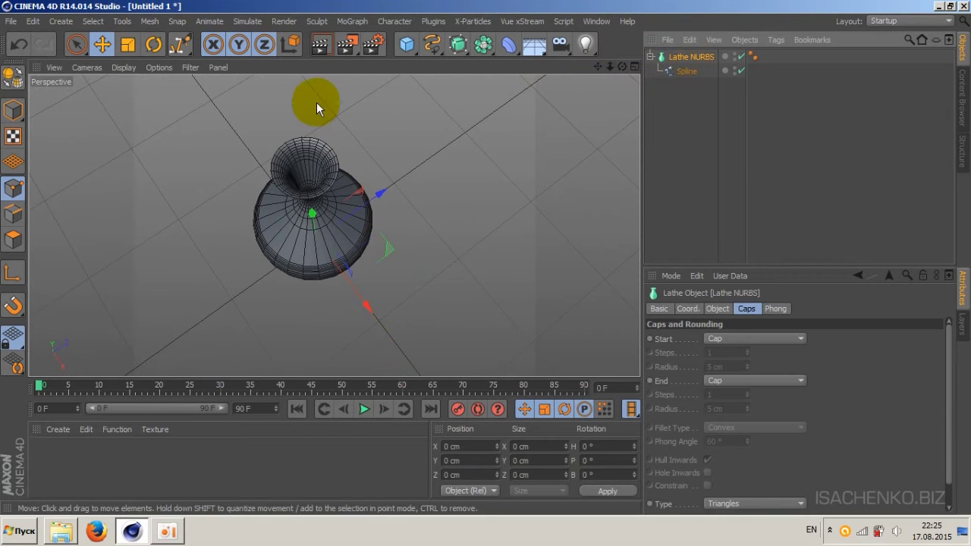
click(687, 71)
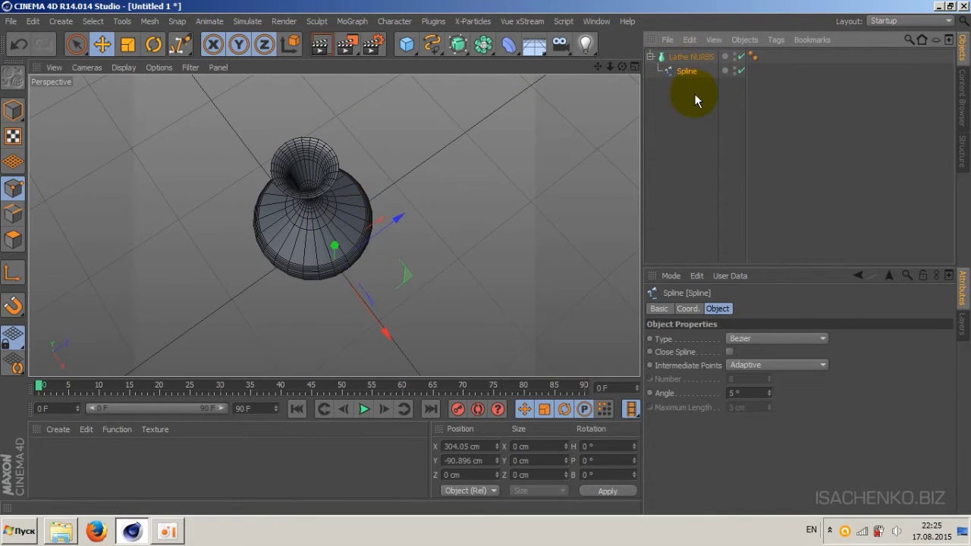
click(687, 57)
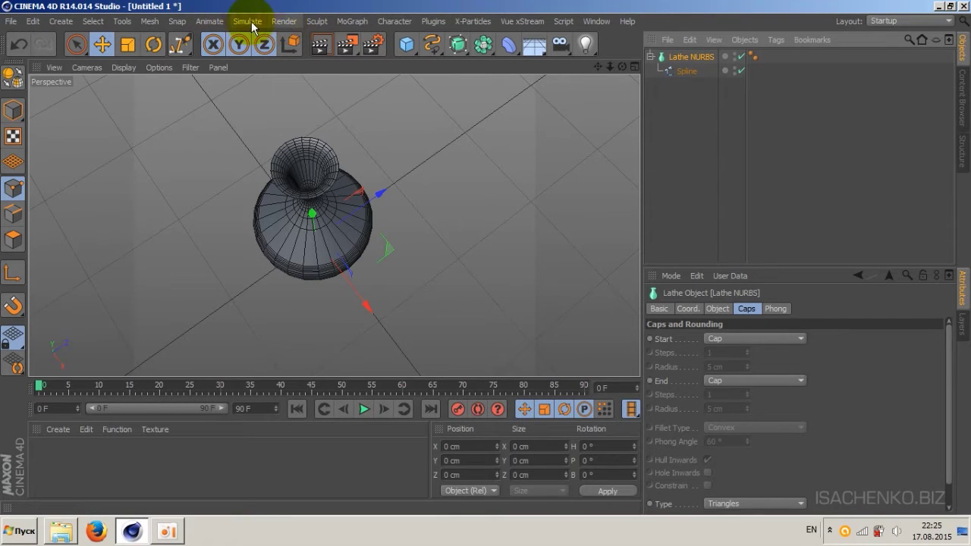
Add a Cloth NURBS from the Simulate menu and place the Lathe NURBS inside it.
click(316, 22)
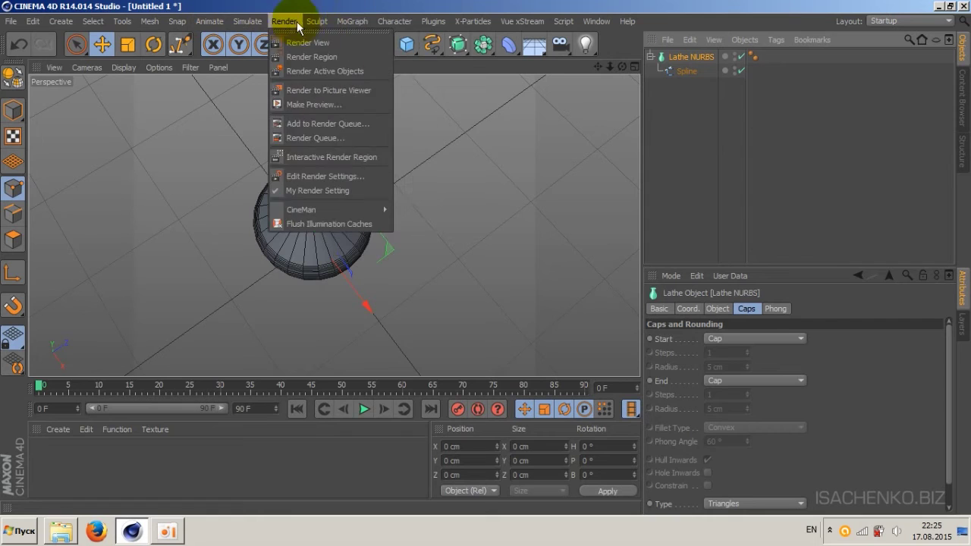
mouse_move(246, 42)
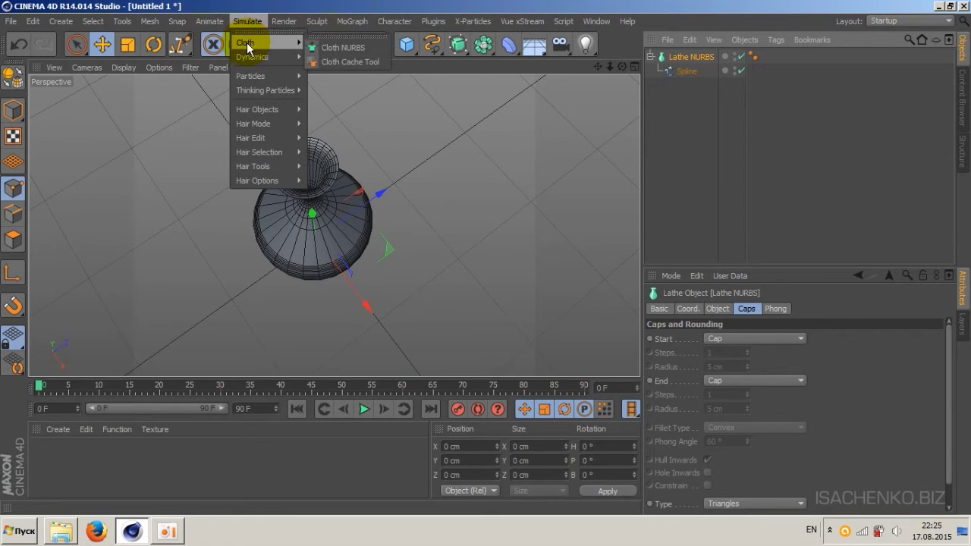
click(346, 47)
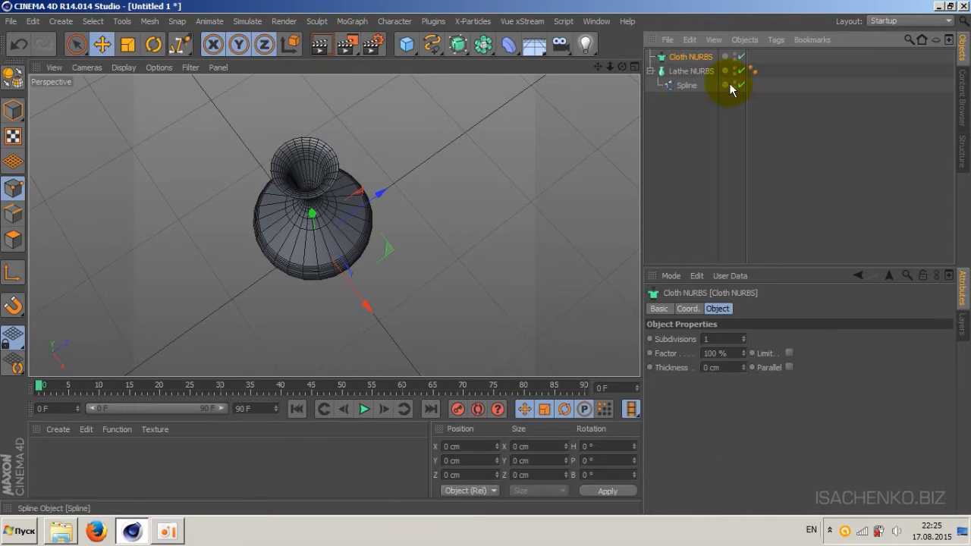
mouse_move(683, 76)
mouse_down()
mouse_move(700, 67)
mouse_move(691, 55)
mouse_up()
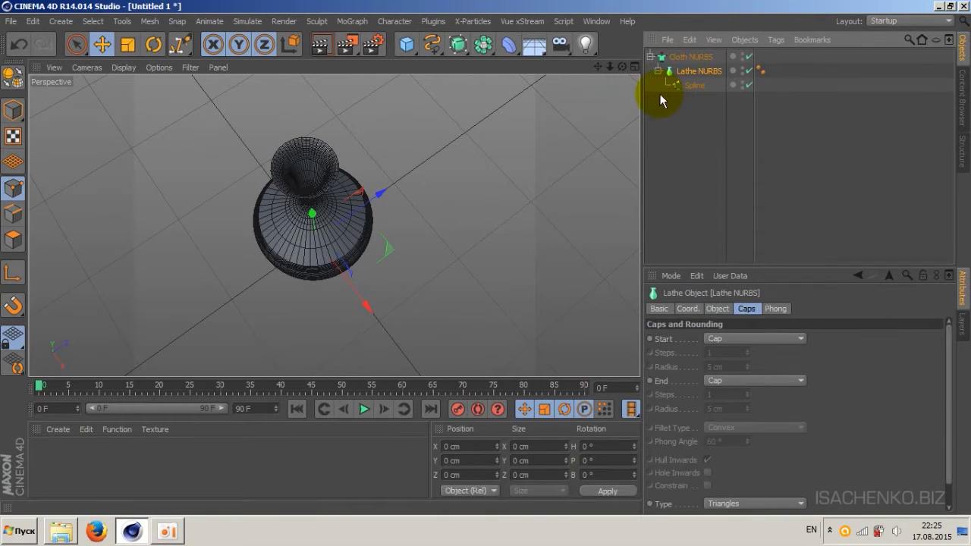
click(687, 57)
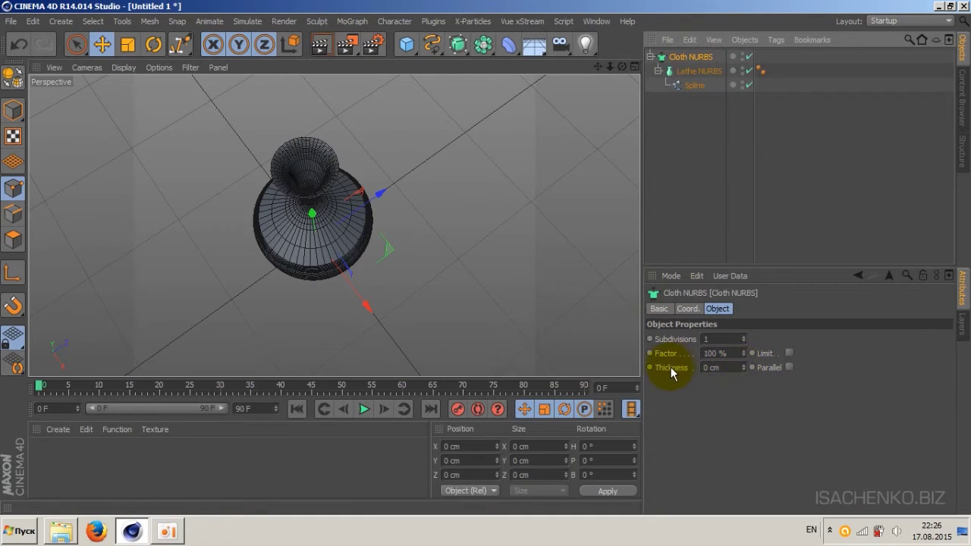
Adjust the Cloth NURBS thickness to 12 cm and orbit to check the thickened vase.
click(743, 366)
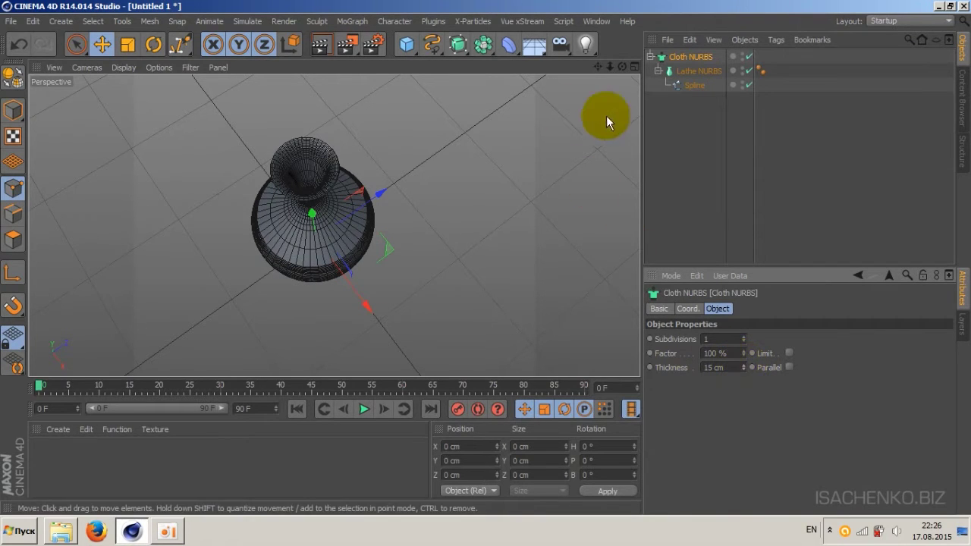
scroll(334, 225, up, 2)
scroll(335, 226, up, 3)
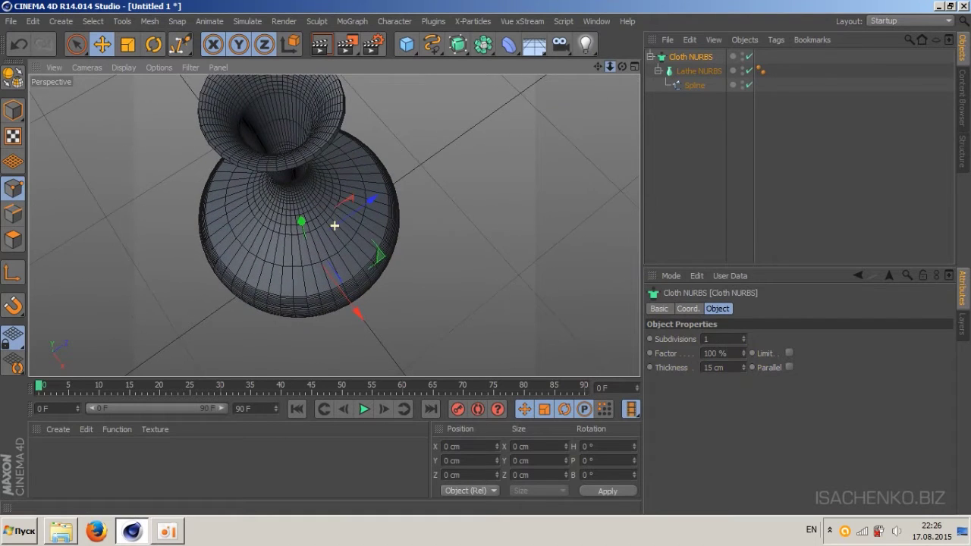
scroll(336, 223, up, 2)
mouse_move(621, 68)
mouse_down()
mouse_move(621, 83)
mouse_move(577, 84)
mouse_move(610, 98)
mouse_up()
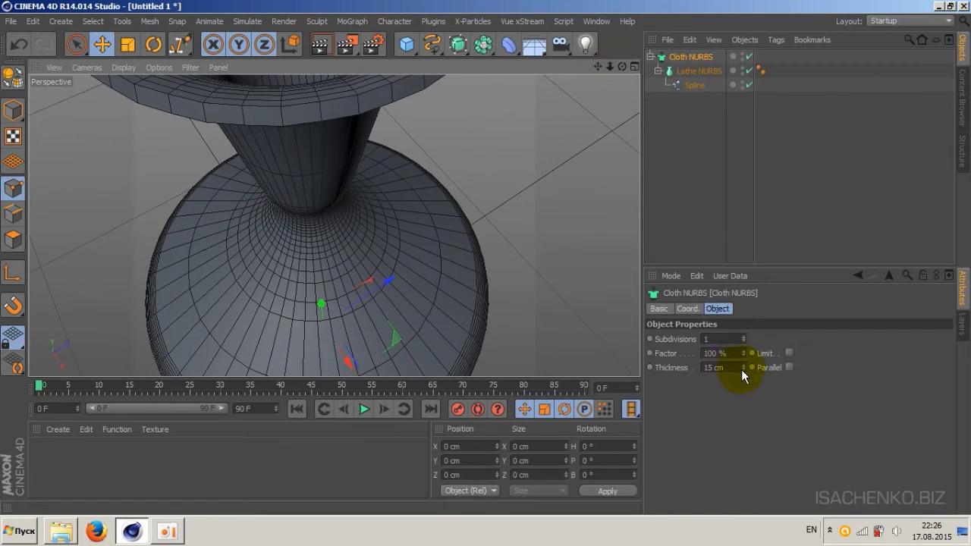
drag(741, 370, 743, 365)
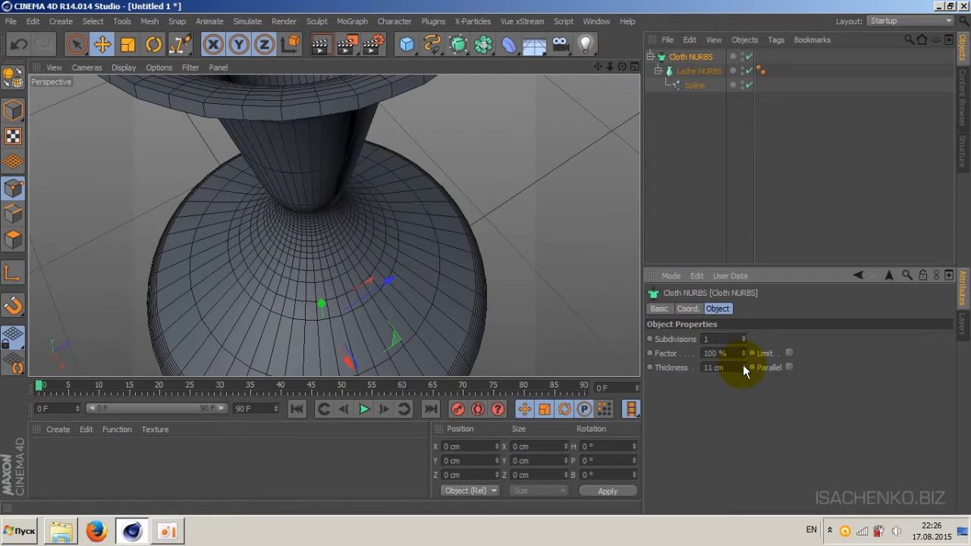
Move the Lathe NURBS back out of the Cloth NURBS to the top level.
click(695, 71)
click(688, 57)
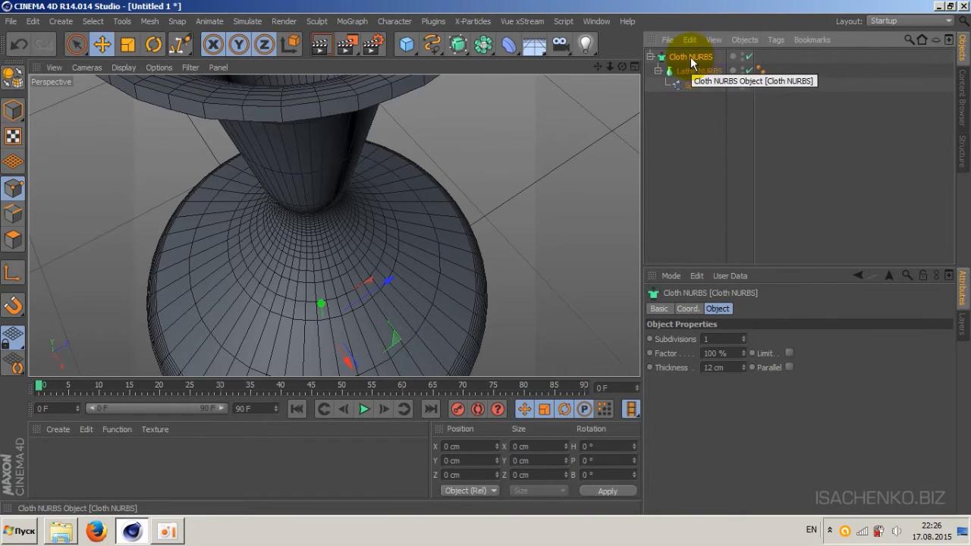
drag(685, 56, 686, 54)
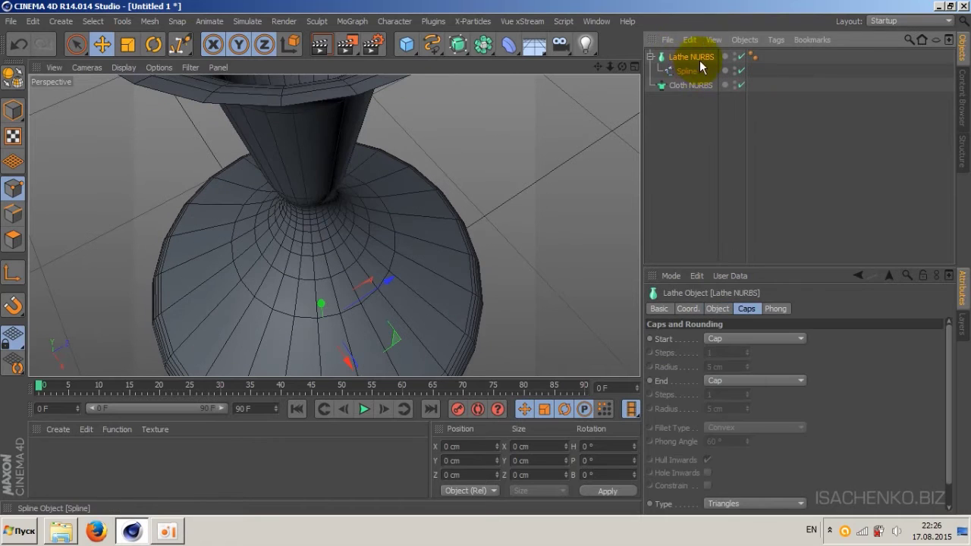
Delete the Cloth NURBS and select the Lathe NURBS.
click(690, 85)
key(Delete)
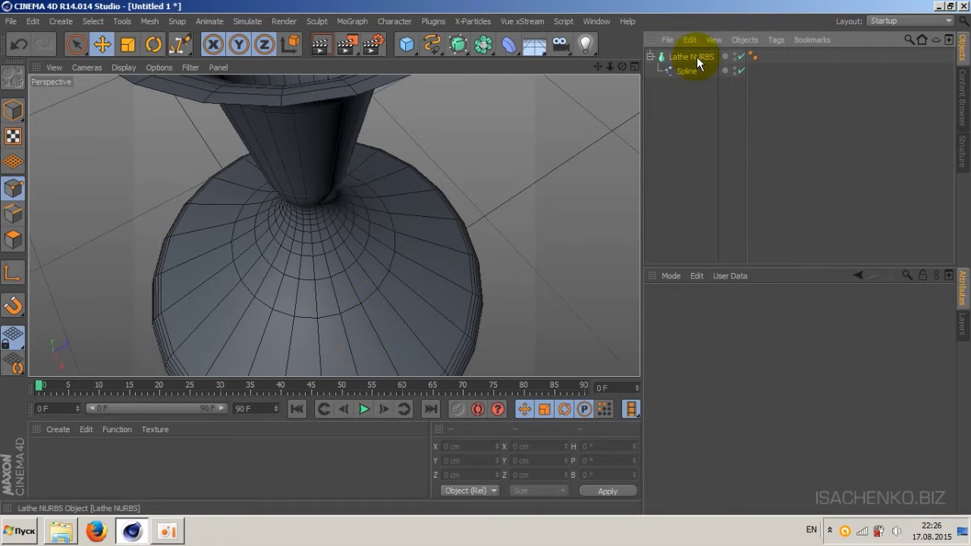
click(697, 57)
Set the Lathe NURBS angle to 180° to cut the vase in half.
mouse_move(611, 66)
mouse_down()
mouse_move(592, 84)
mouse_move(620, 70)
mouse_up()
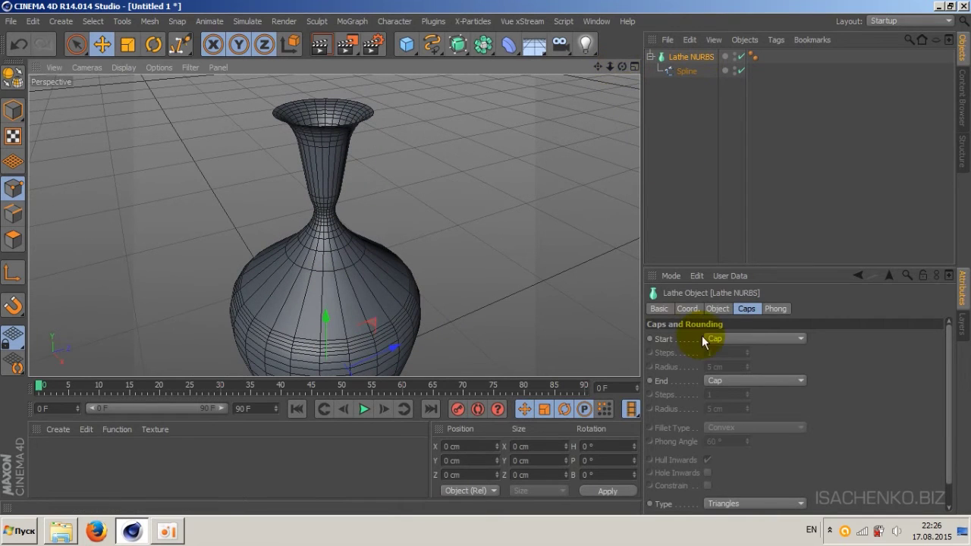
click(717, 309)
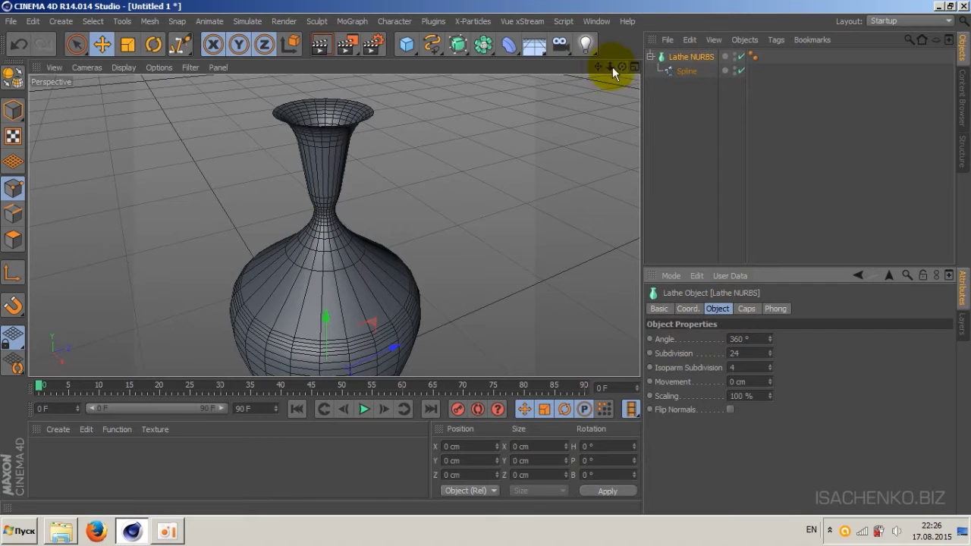
drag(605, 66, 657, 229)
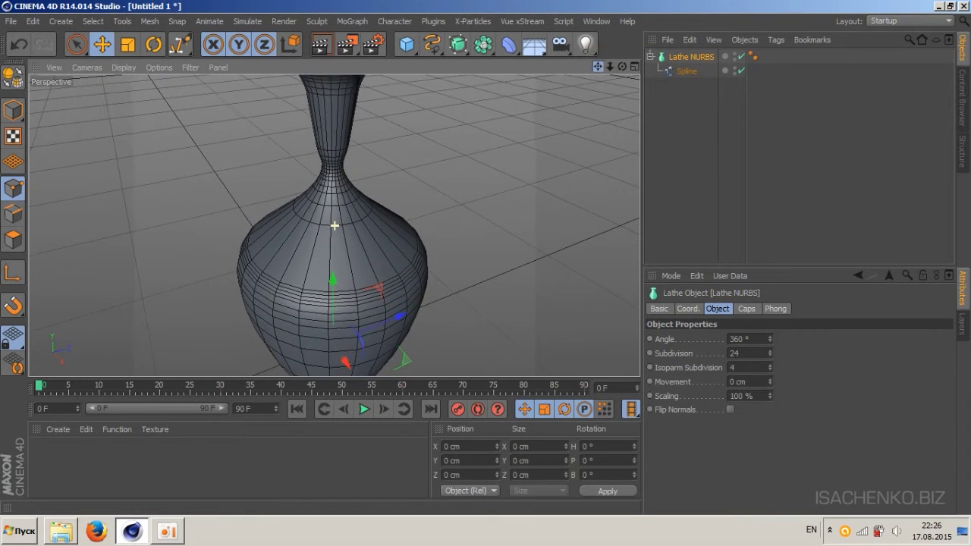
drag(610, 67, 610, 95)
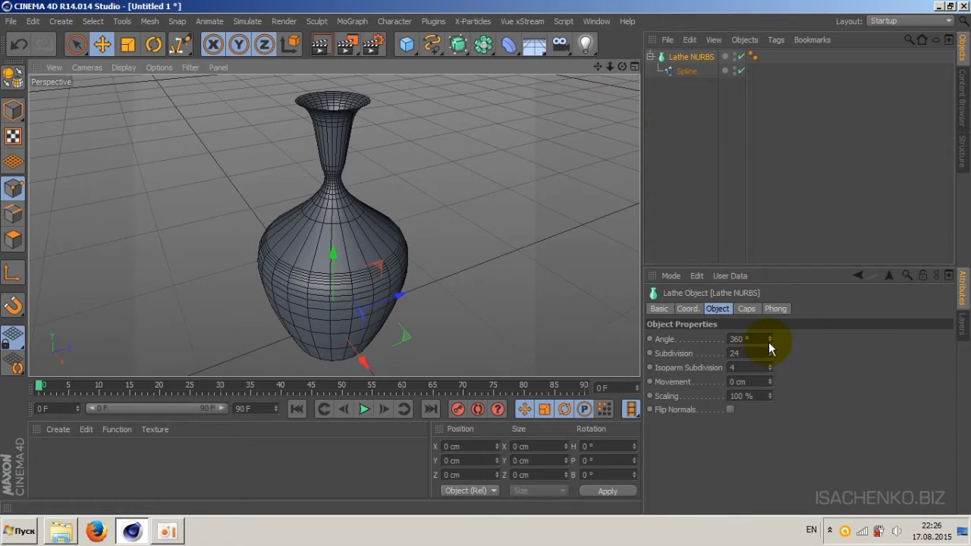
drag(769, 343, 769, 344)
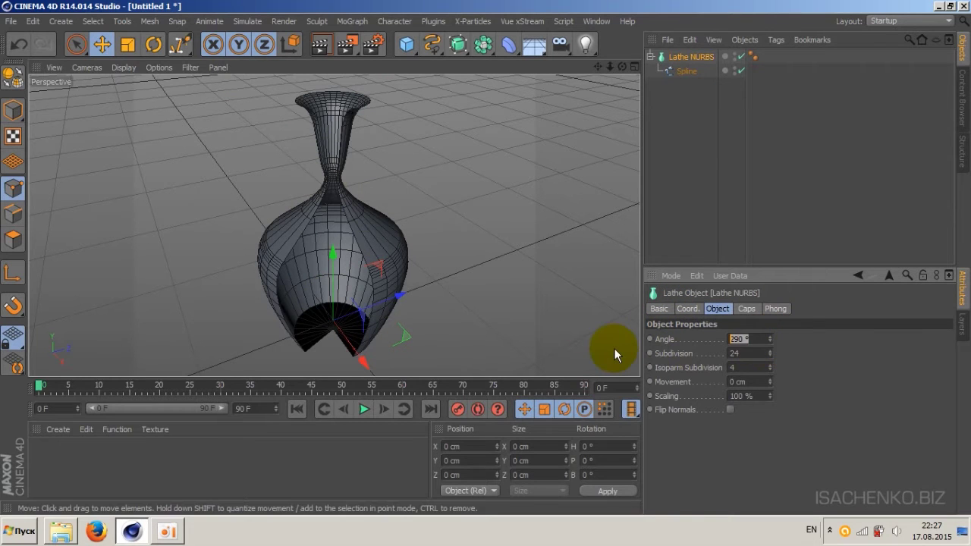
text(180)
key(Return)
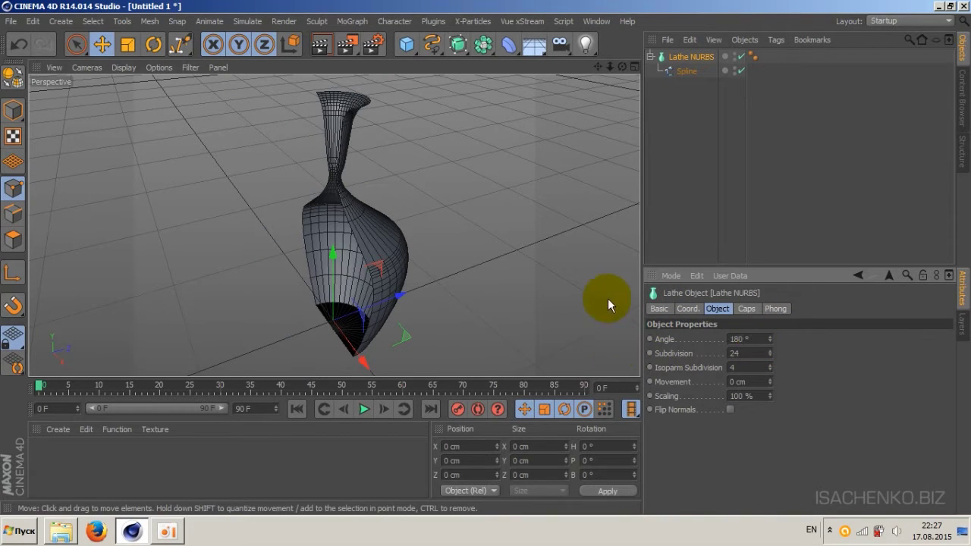
Inspect the half vase, then restore the lathe angle to 360°.
drag(622, 67, 334, 226)
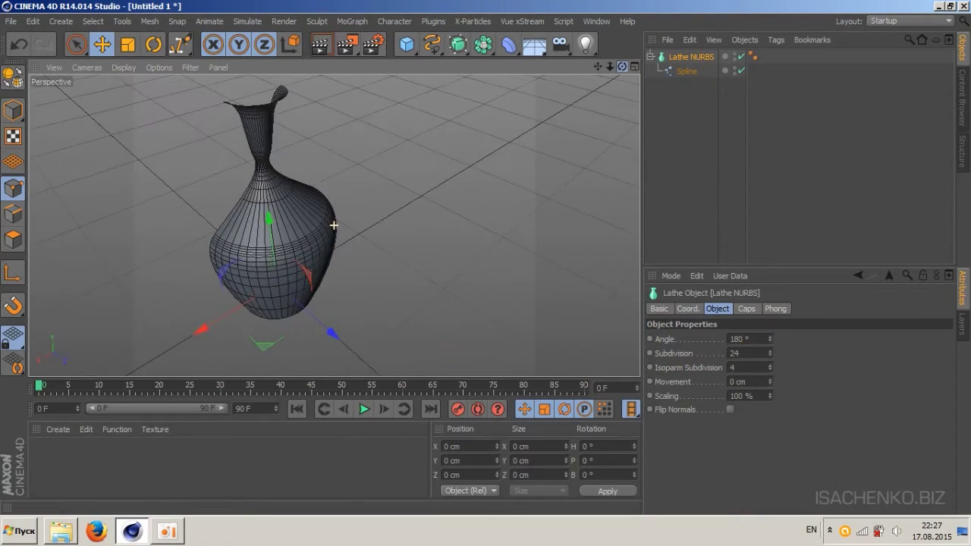
drag(334, 225, 624, 68)
click(749, 341)
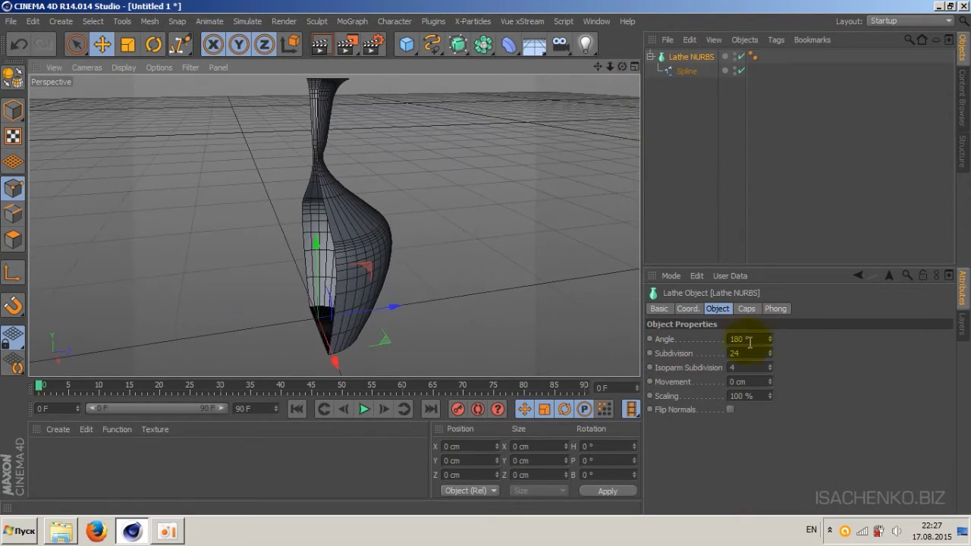
click(750, 342)
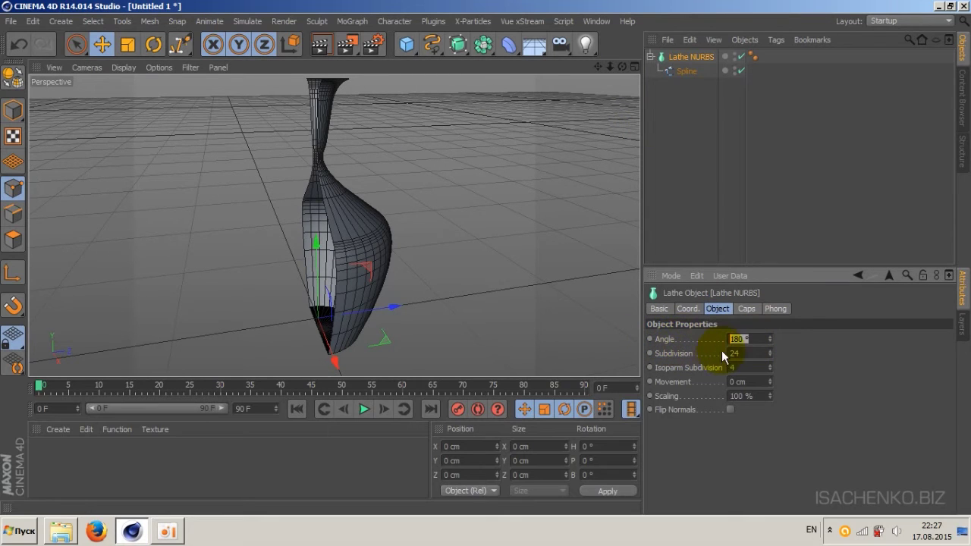
text(360)
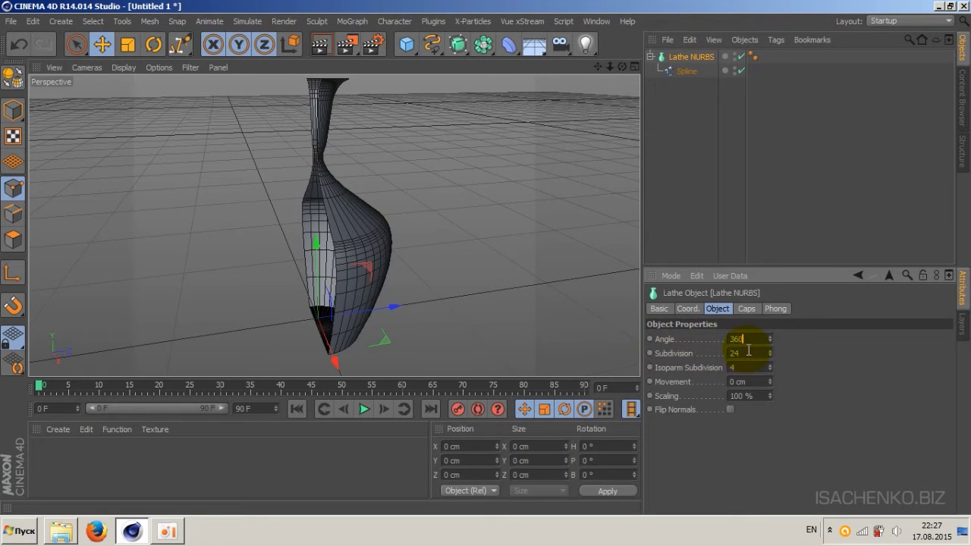
key(Return)
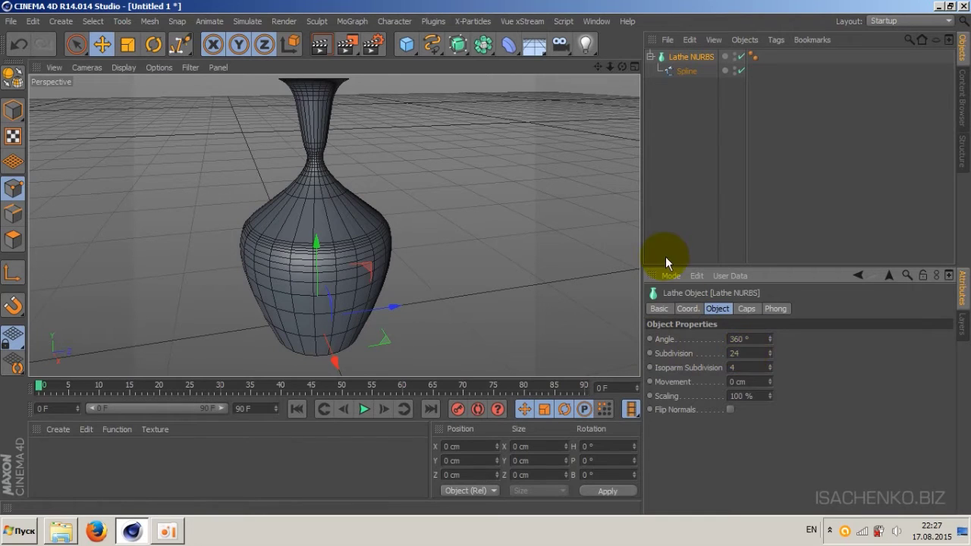
Lower the Lathe NURBS subdivision to 4 for a four-sided faceted vase.
drag(772, 352, 773, 354)
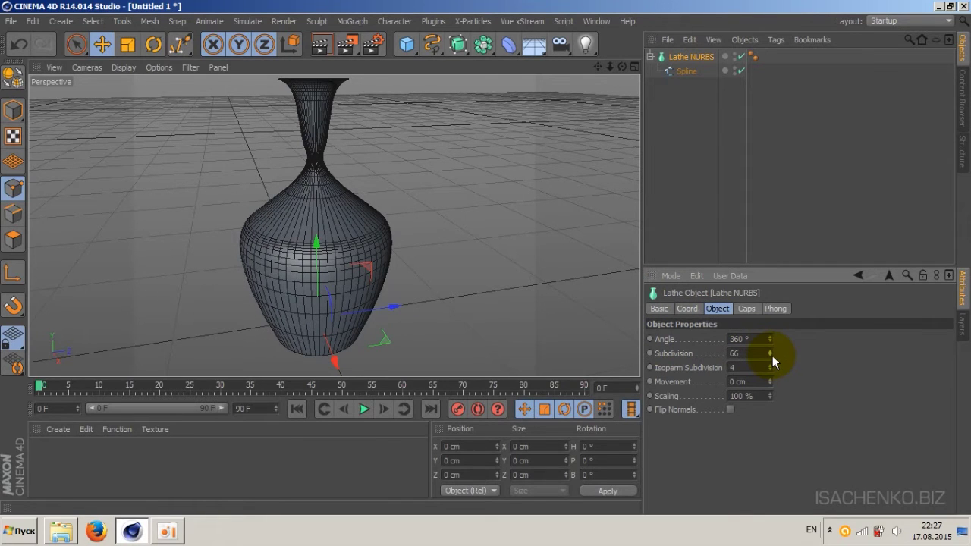
drag(772, 356, 770, 361)
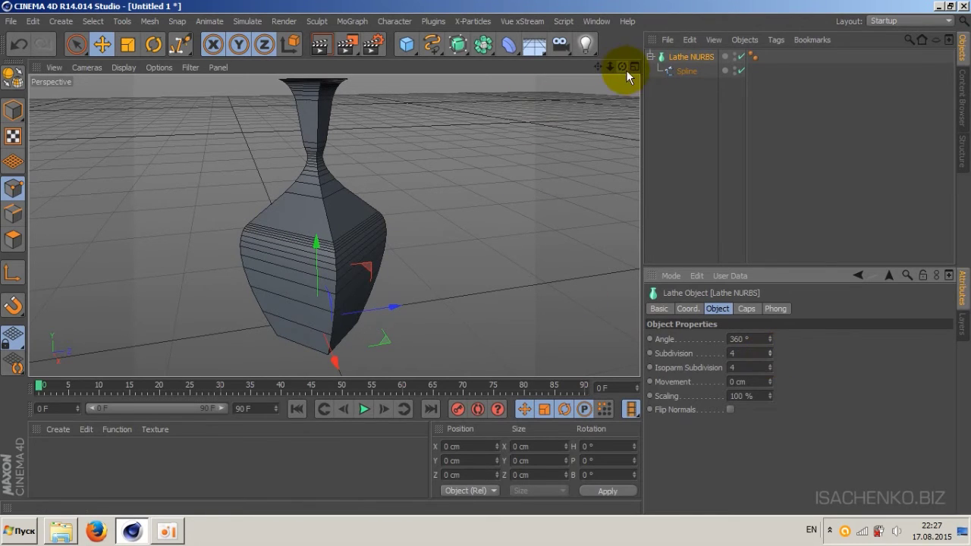
drag(626, 68, 334, 225)
alt+drag(334, 226, 334, 226)
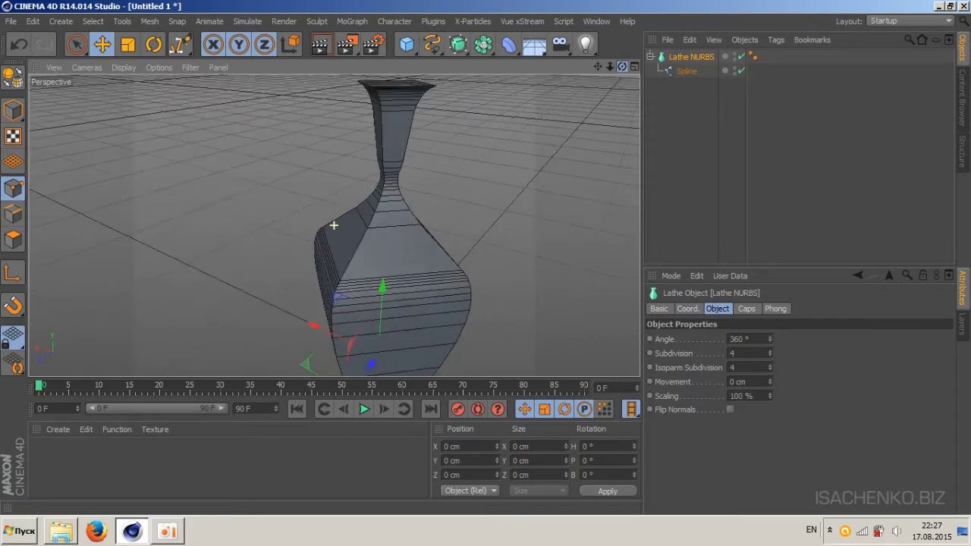
drag(622, 67, 622, 68)
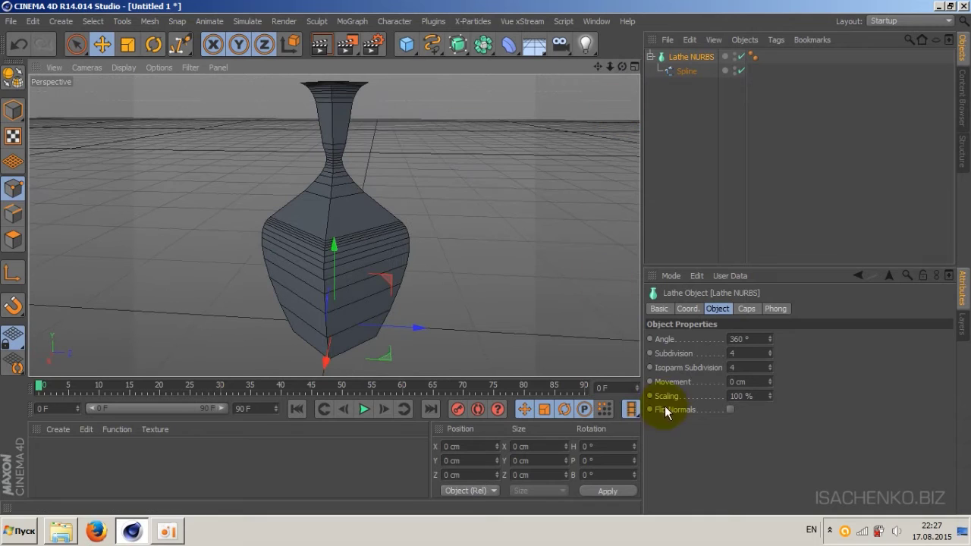
Raise the lathe Movement to 180 cm to twist the vase and orbit to inspect it.
click(771, 380)
drag(771, 384, 771, 383)
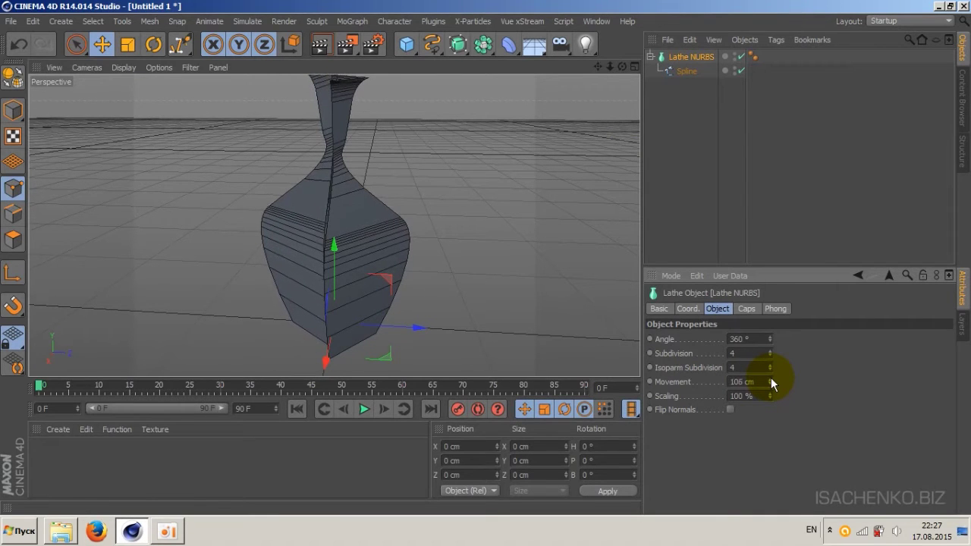
mouse_move(598, 66)
mouse_down()
mouse_move(335, 226)
mouse_move(334, 203)
mouse_up()
drag(770, 384, 770, 385)
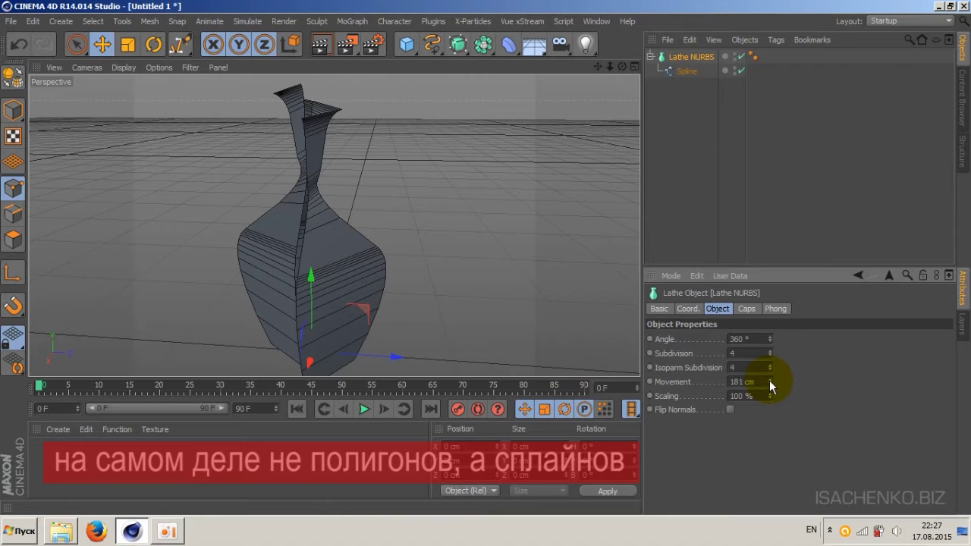
click(740, 381)
text(180)
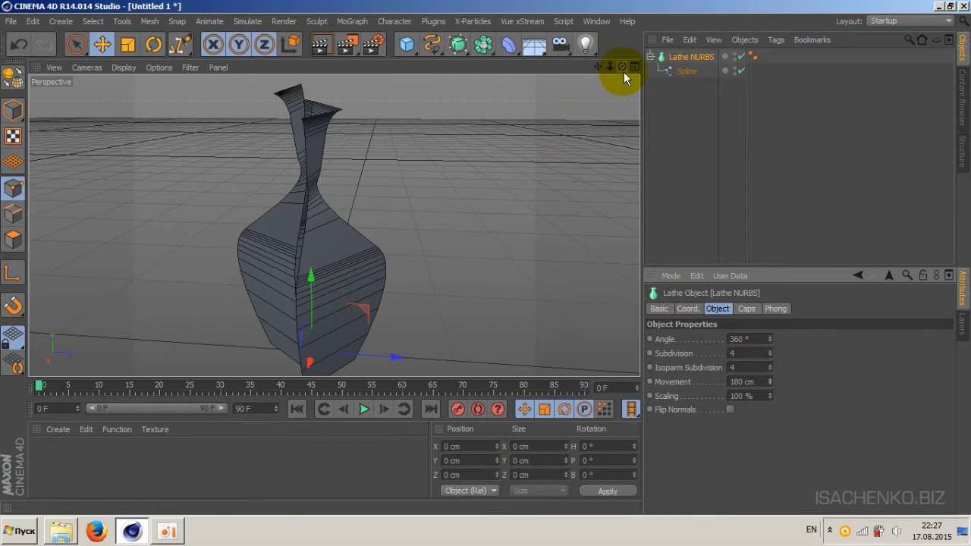
drag(622, 66, 576, 71)
drag(334, 225, 334, 225)
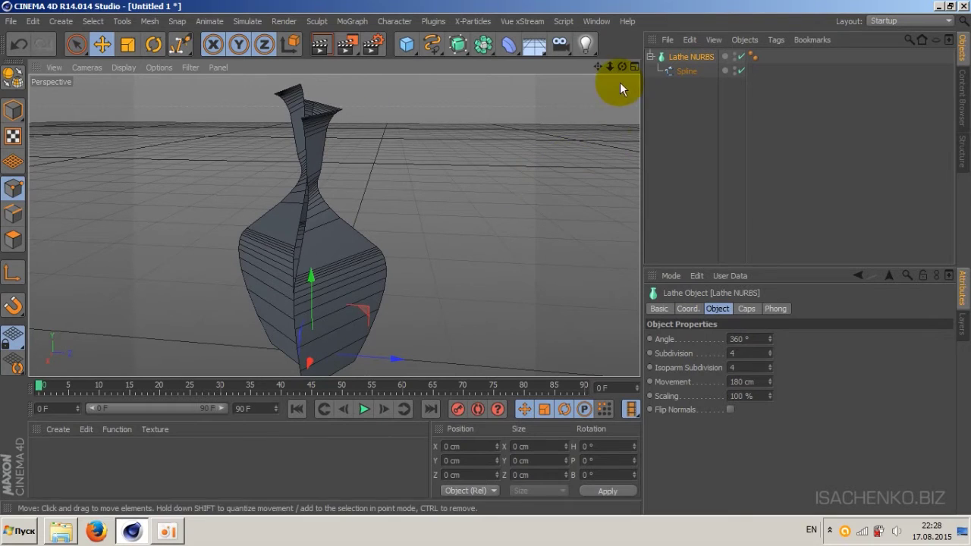
Reset the lathe Movement to 0 cm.
click(760, 383)
text(0)
key(Return)
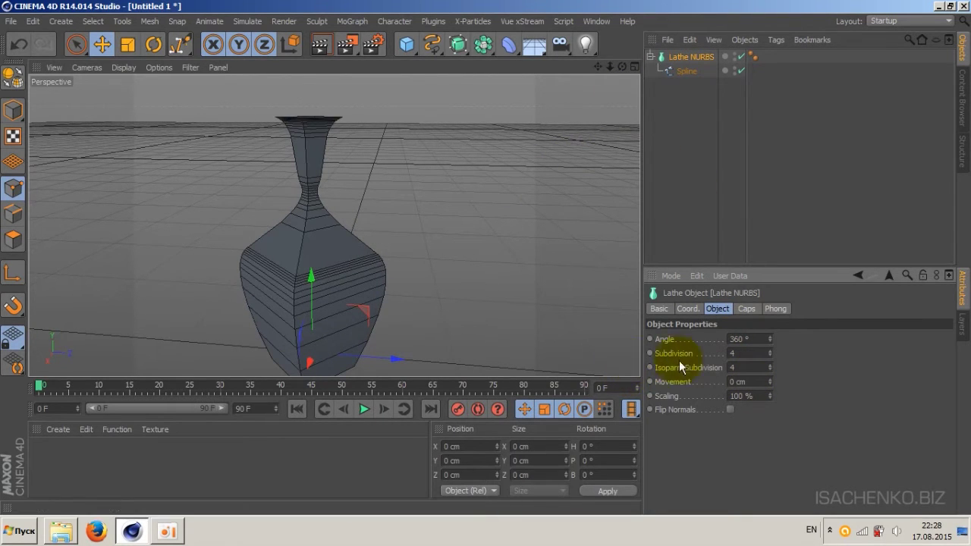
drag(770, 393, 769, 393)
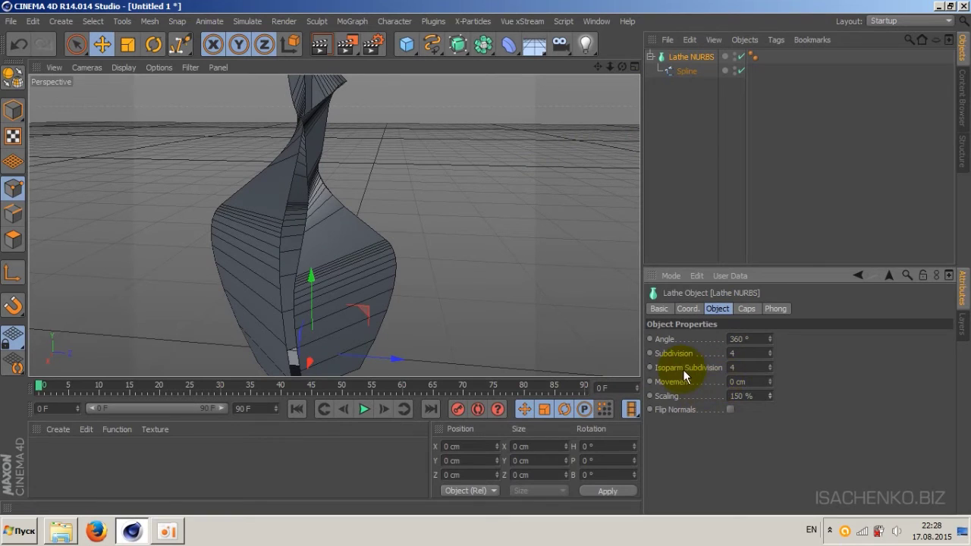
click(662, 389)
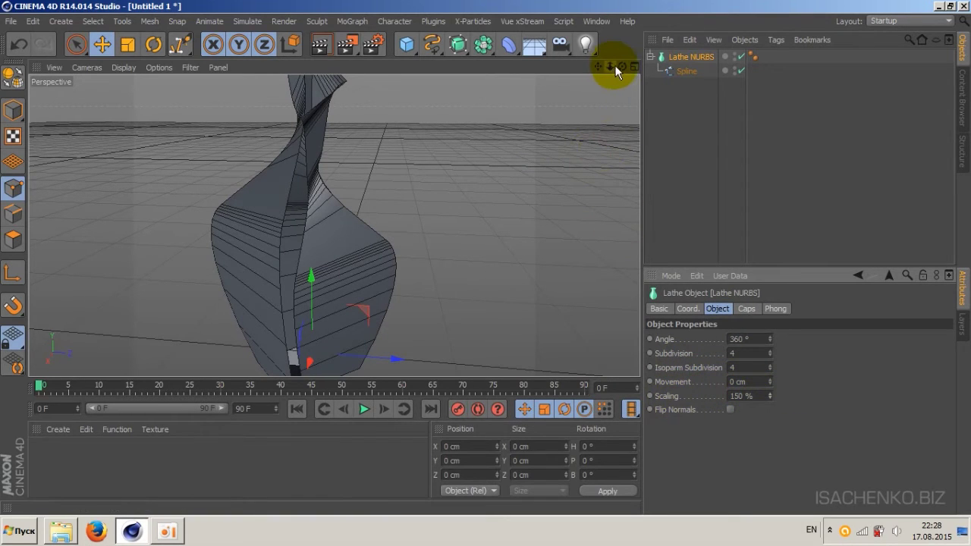
drag(601, 66, 604, 89)
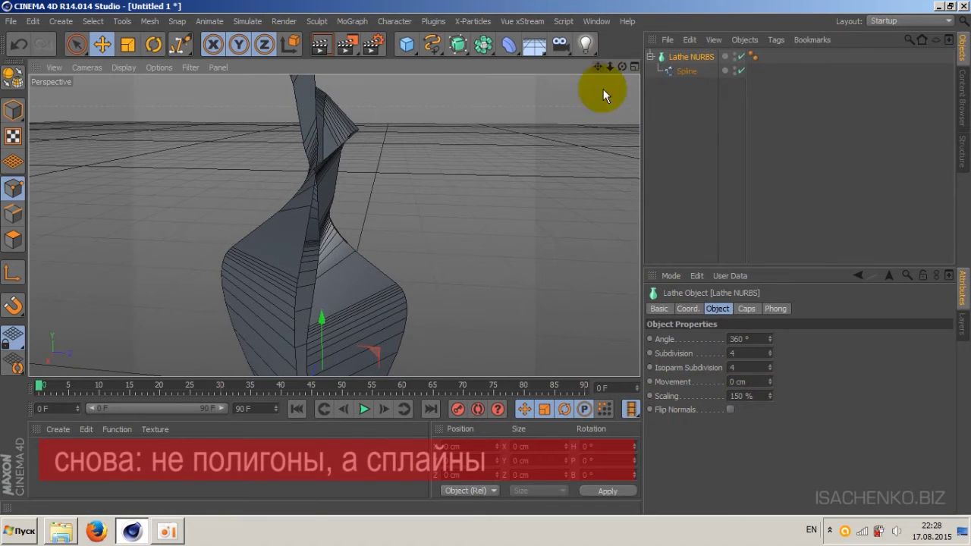
click(758, 396)
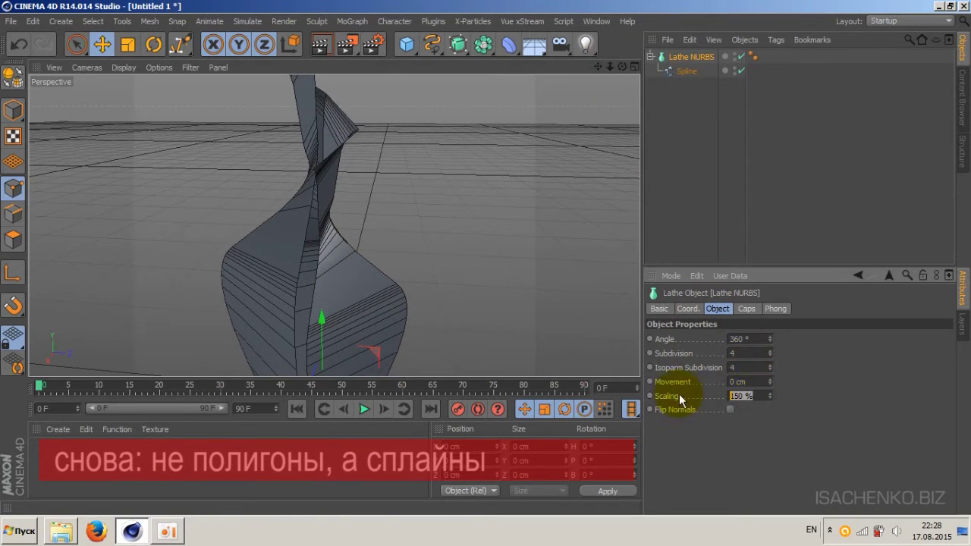
double_click(755, 396)
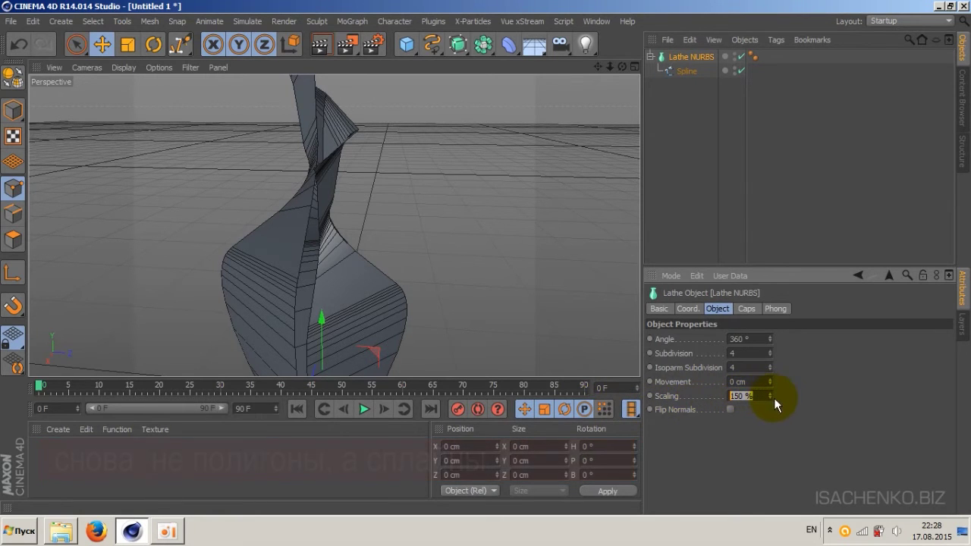
drag(600, 65, 616, 77)
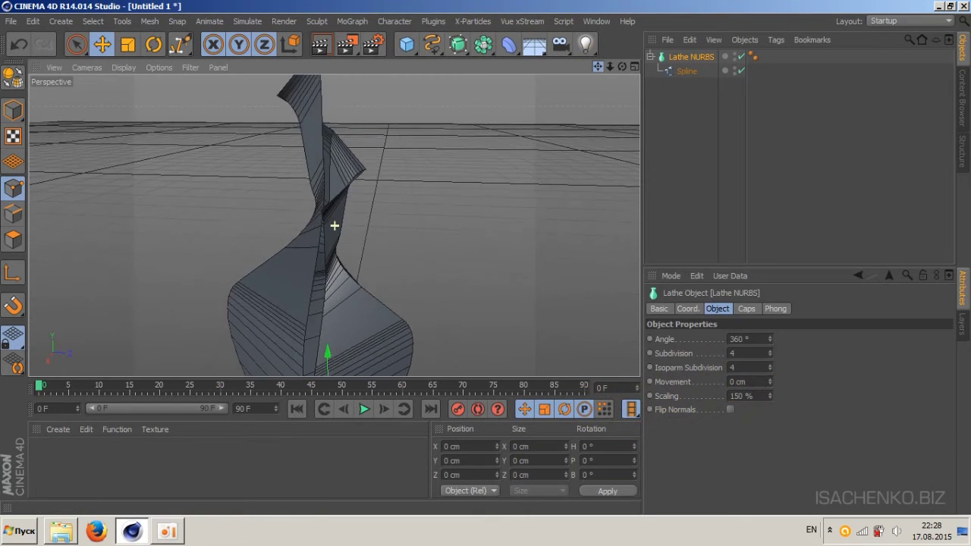
double_click(752, 396)
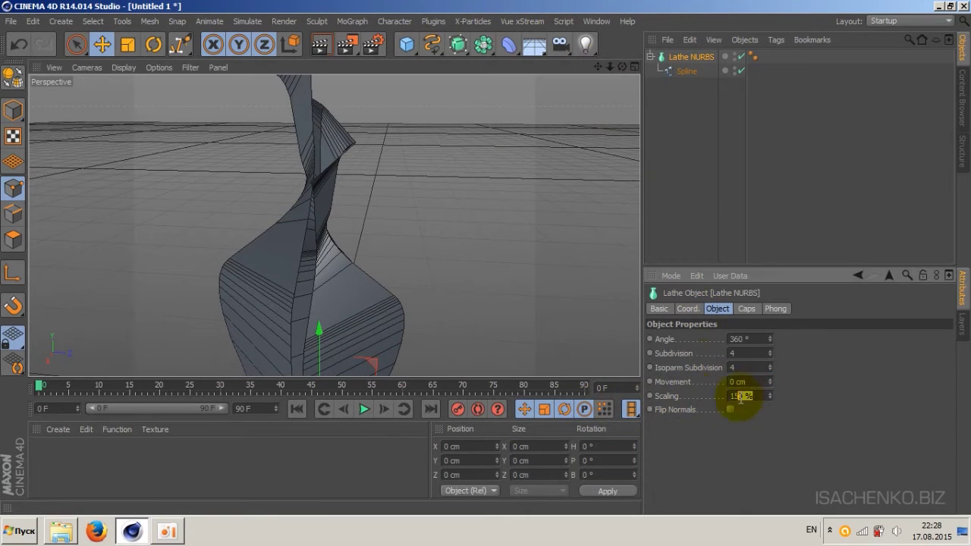
text(0)
key(Return)
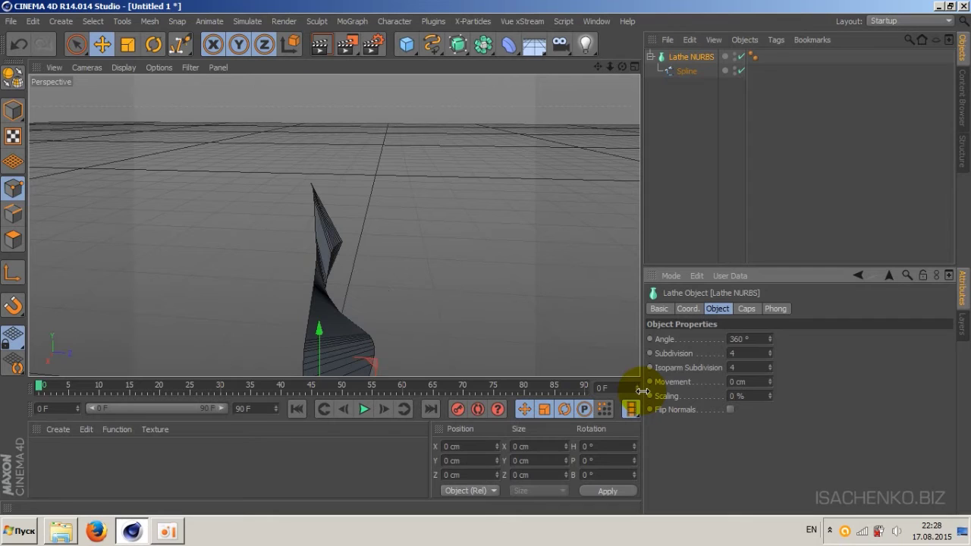
double_click(747, 395)
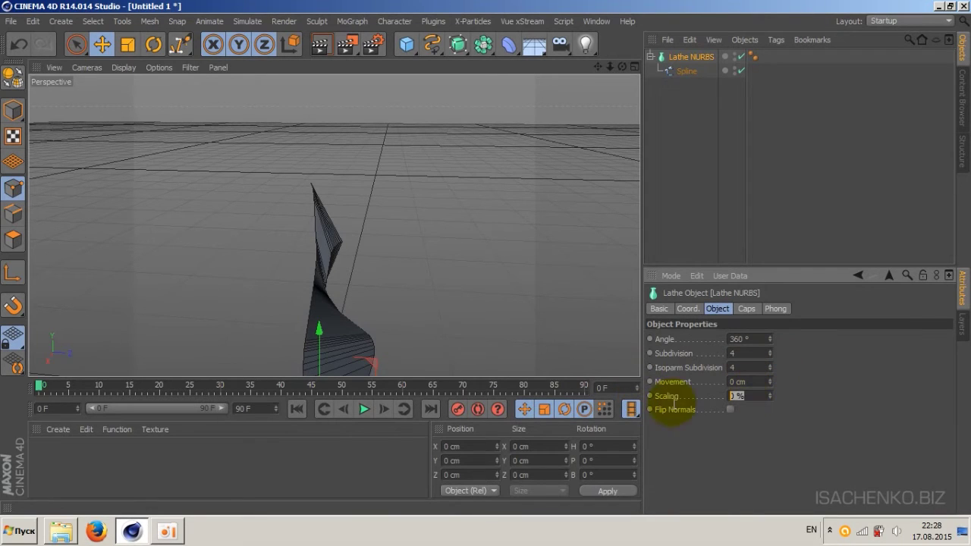
text(100)
key(Return)
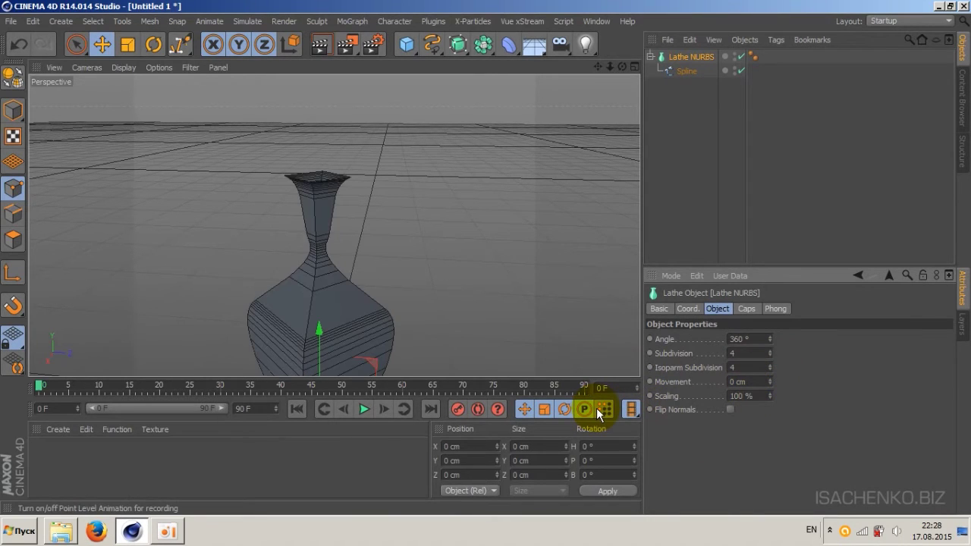
Review the Caps settings, then delete the Lathe NURBS together with its profile spline.
click(745, 311)
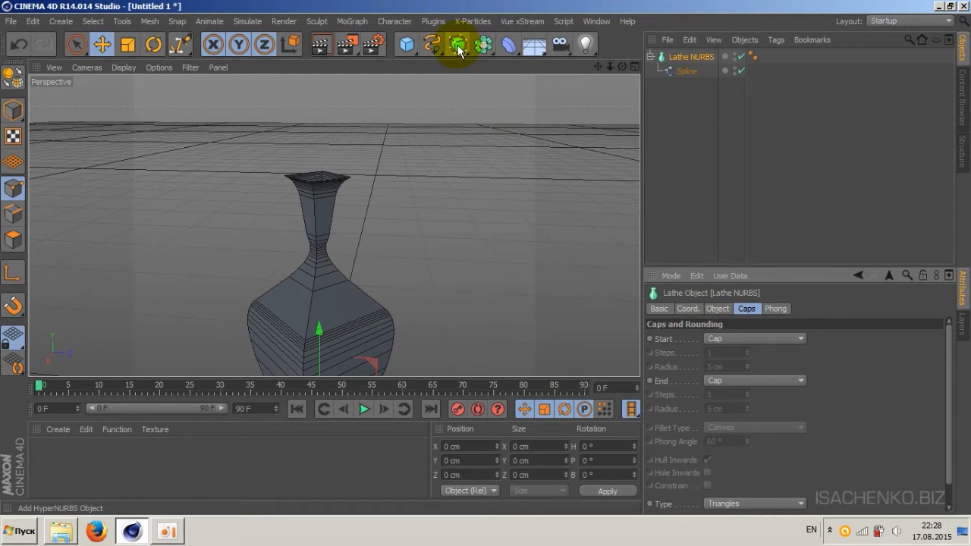
click(689, 70)
click(688, 57)
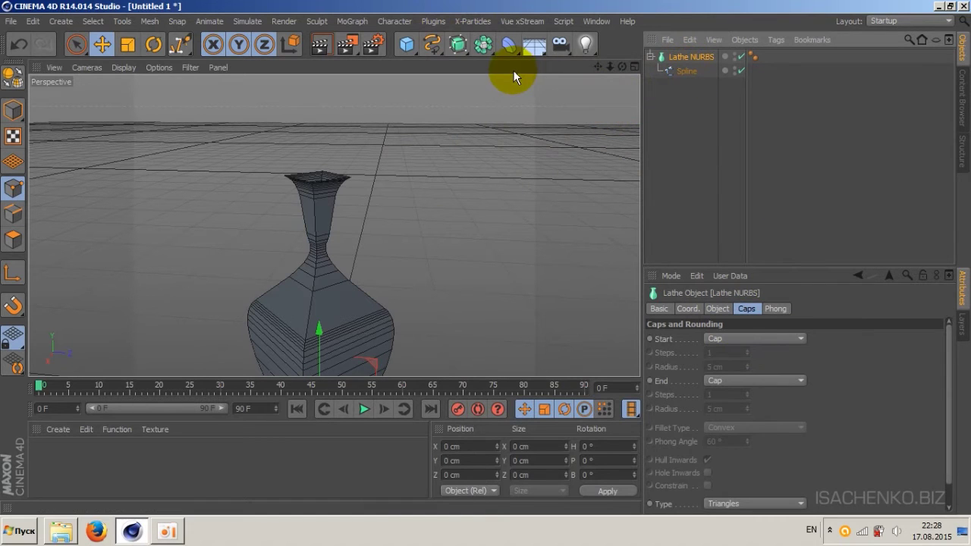
drag(594, 67, 583, 38)
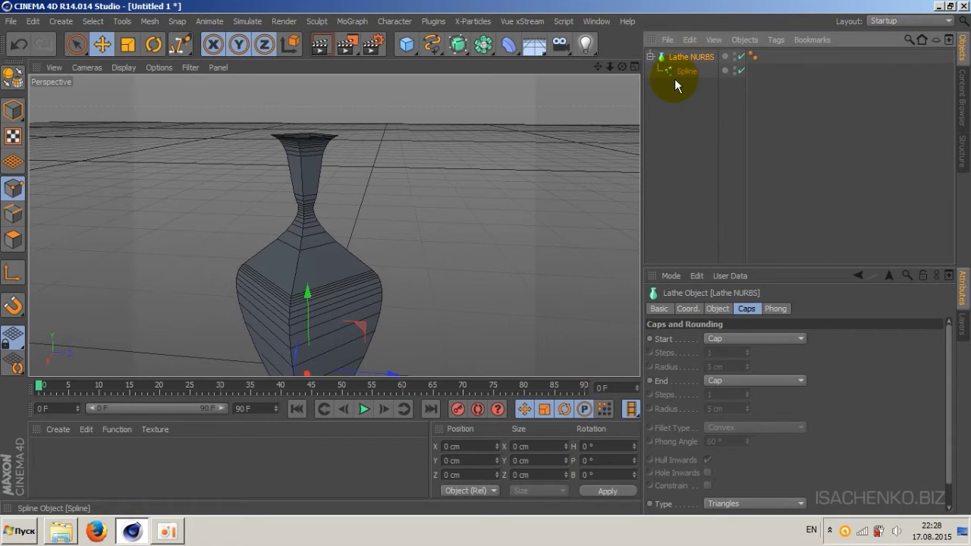
key(Delete)
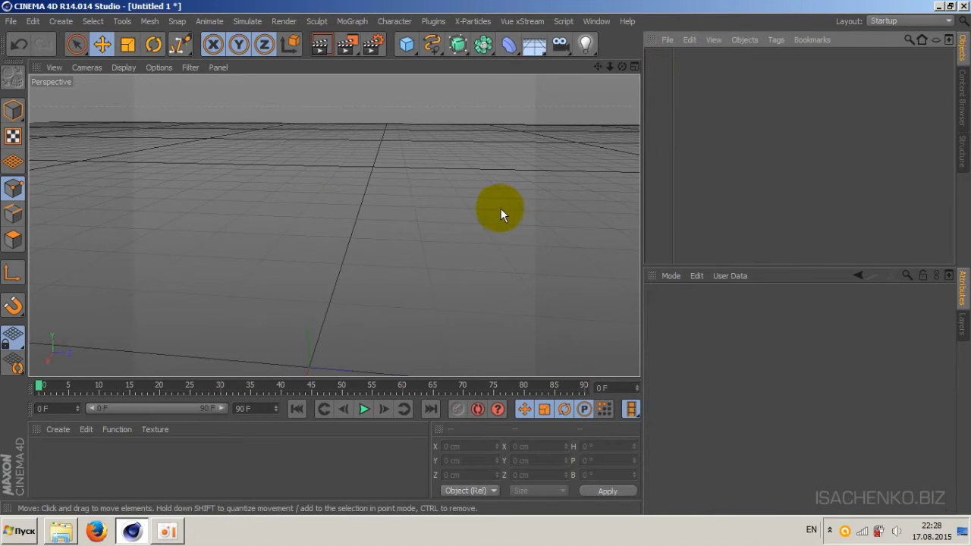
Add a Loft NURBS object and orbit the perspective view to tilt the grid.
click(456, 49)
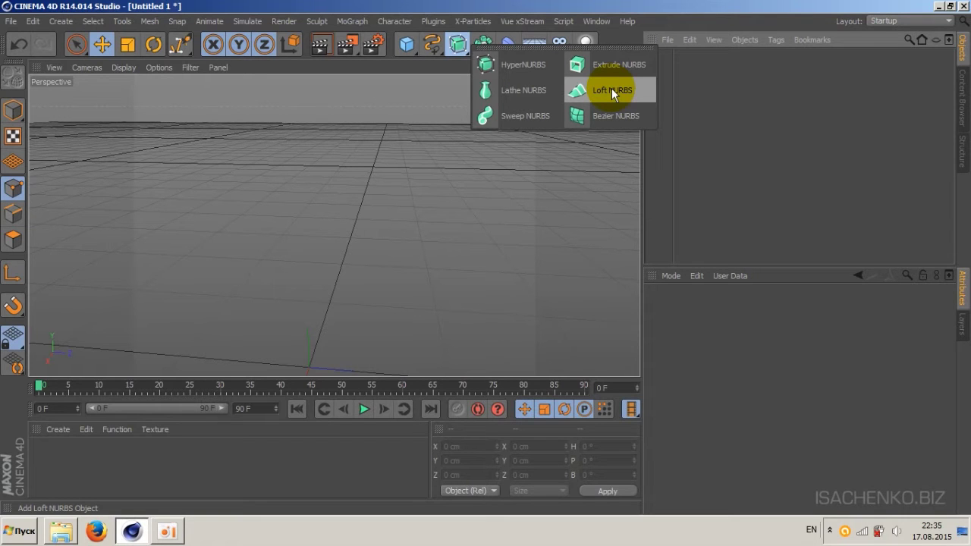
click(611, 90)
drag(622, 66, 335, 226)
click(596, 68)
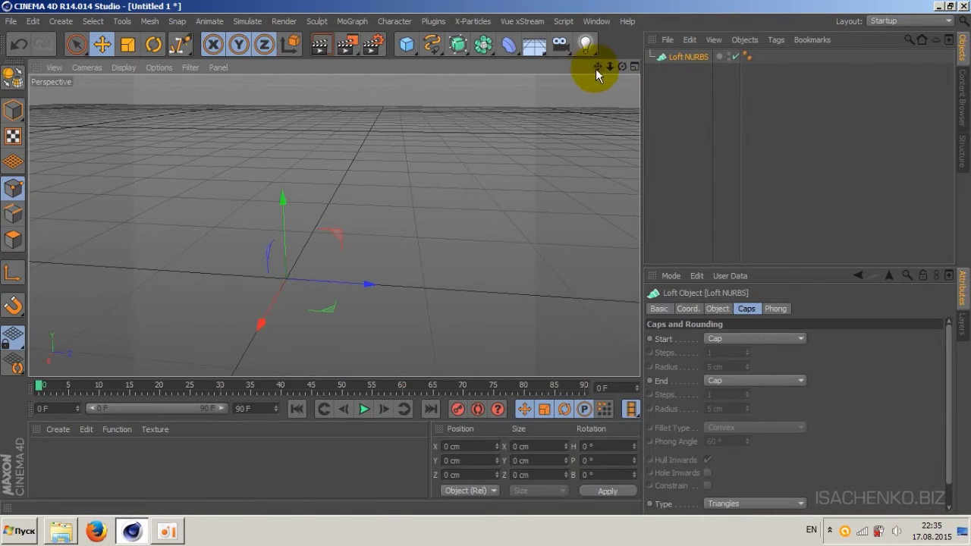
mouse_move(623, 67)
mouse_down()
mouse_move(334, 225)
mouse_move(529, 108)
mouse_up()
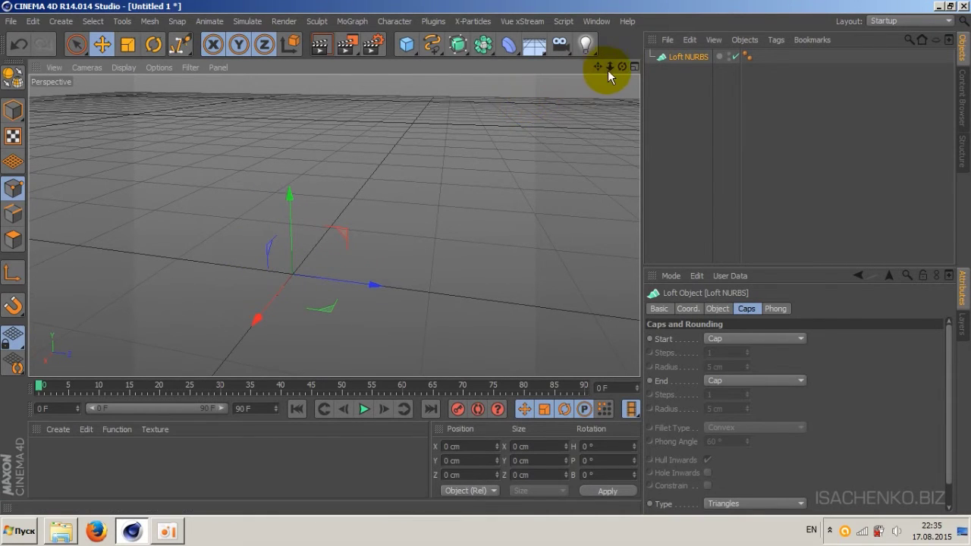
Add two Rectangle splines and move the second one, Rectangle.1, away from the first.
click(436, 45)
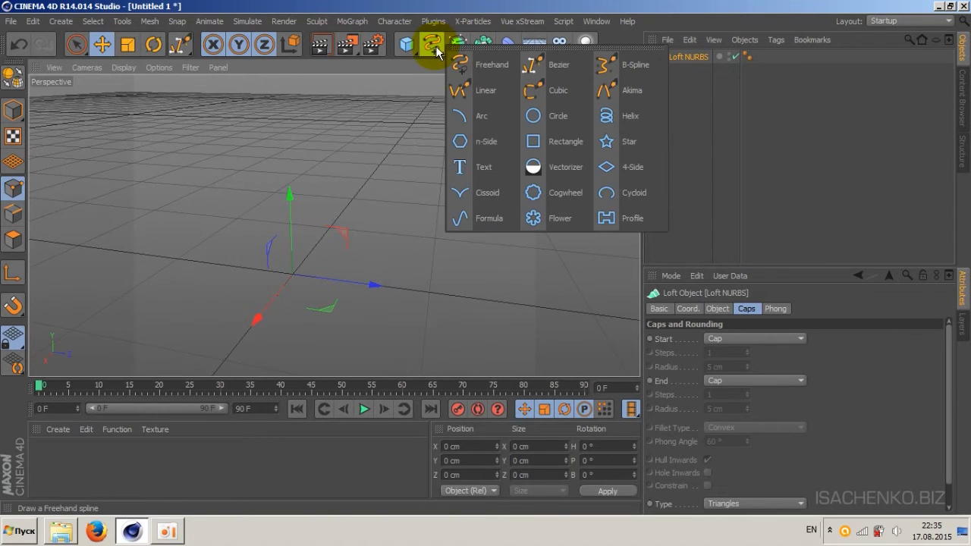
click(561, 141)
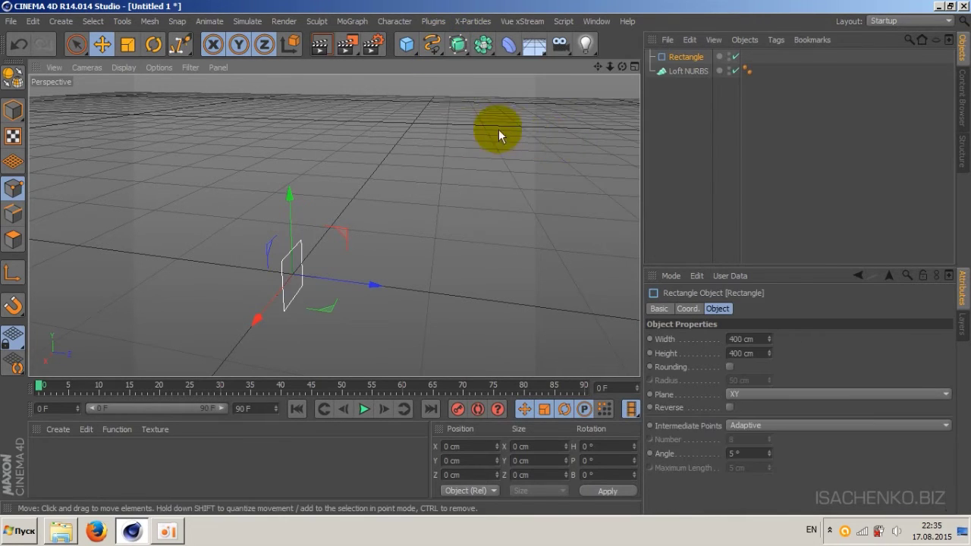
click(429, 45)
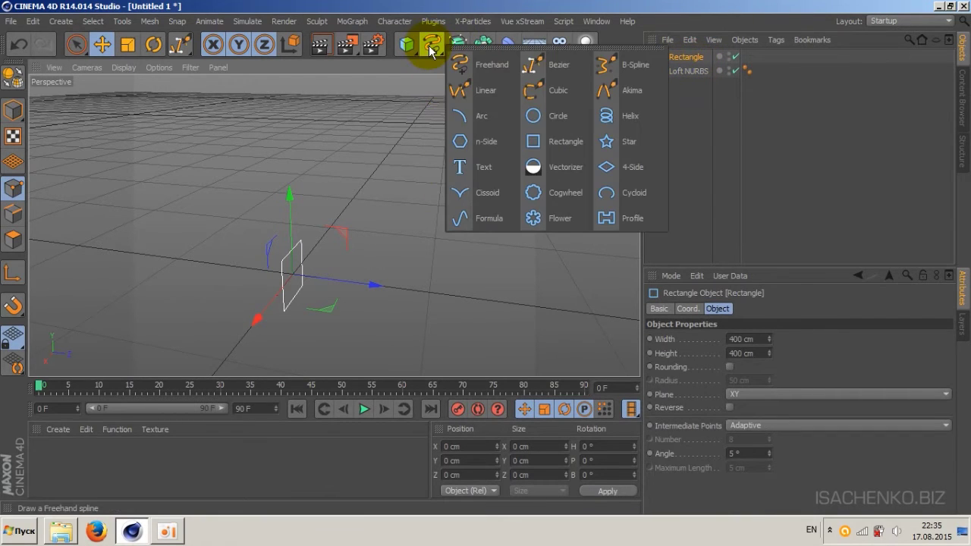
click(561, 141)
drag(372, 284, 613, 304)
drag(622, 66, 553, 57)
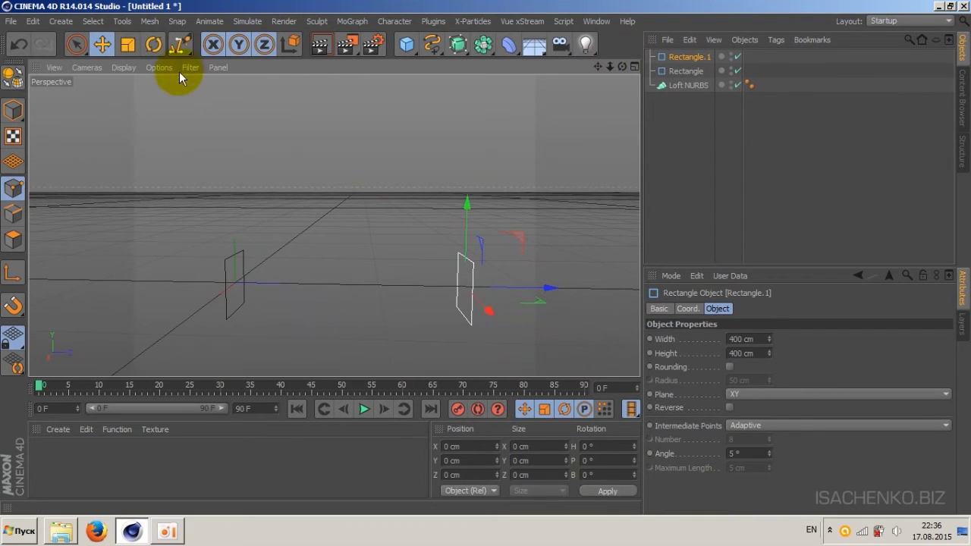
Scale Rectangle.1 wider, then place the first Rectangle inside Loft NURBS.
click(127, 44)
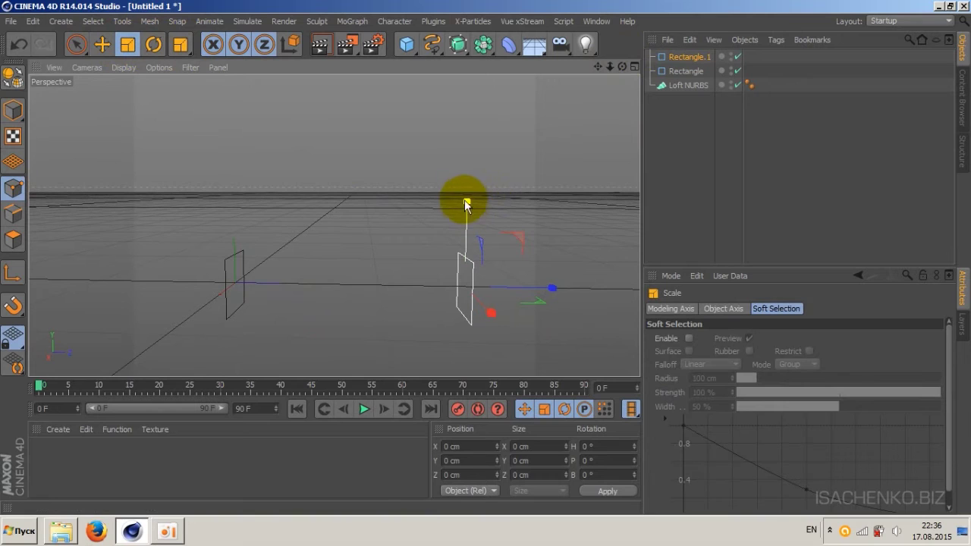
drag(468, 200, 468, 206)
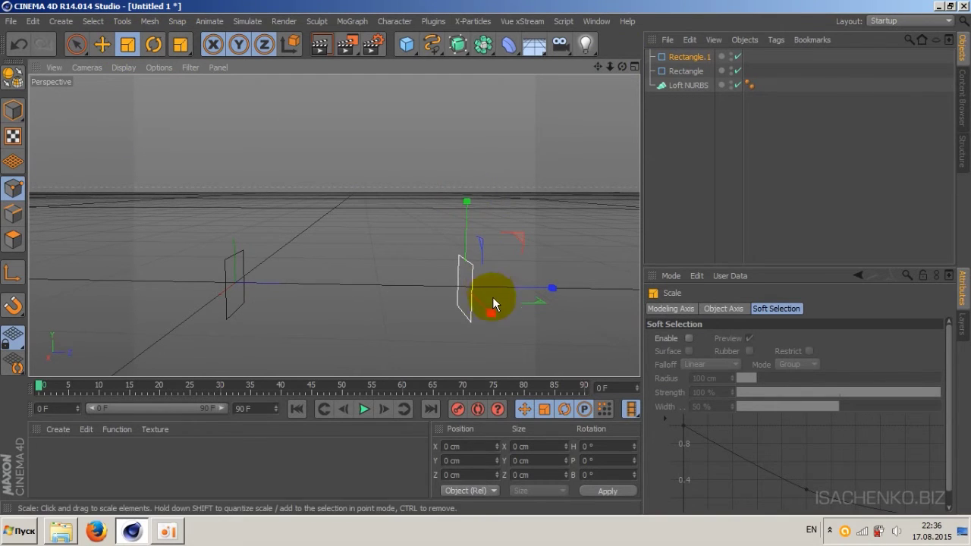
drag(13, 110, 64, 154)
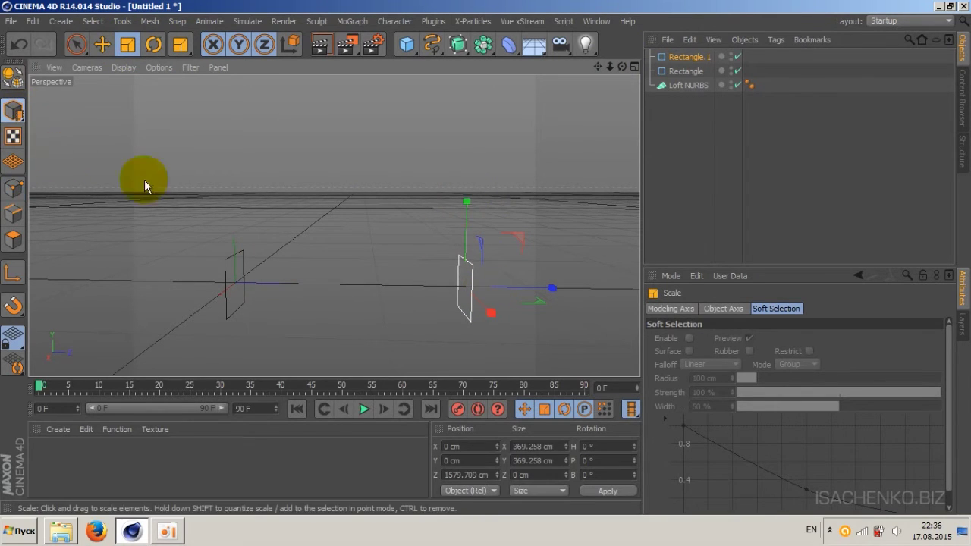
drag(490, 319, 612, 367)
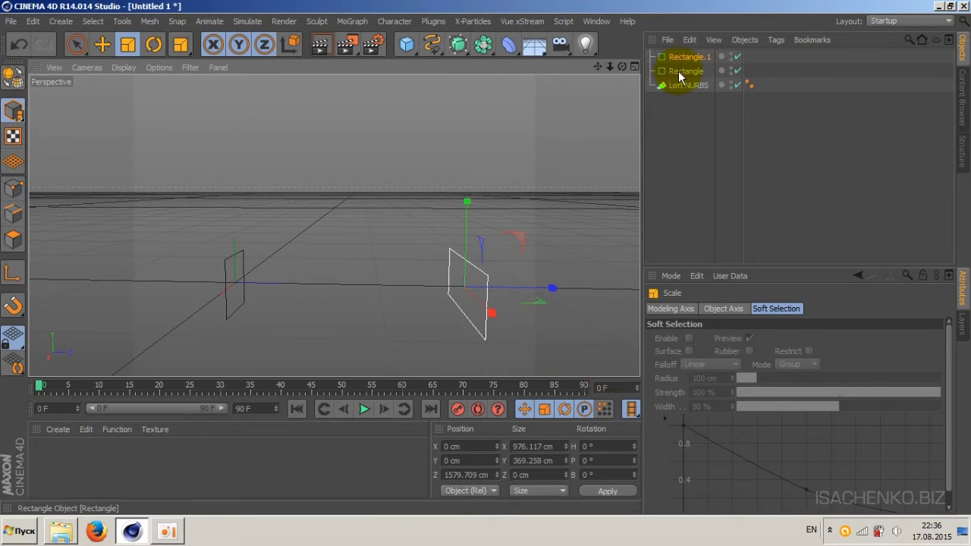
drag(685, 76, 689, 86)
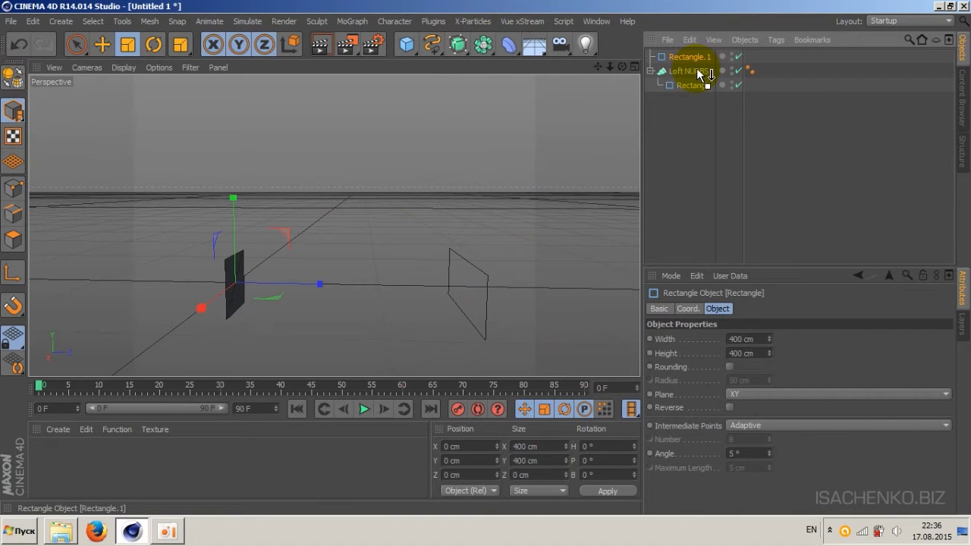
Put Rectangle.1 into Loft NURBS too and orbit around the tapered lofted box.
drag(698, 69, 697, 70)
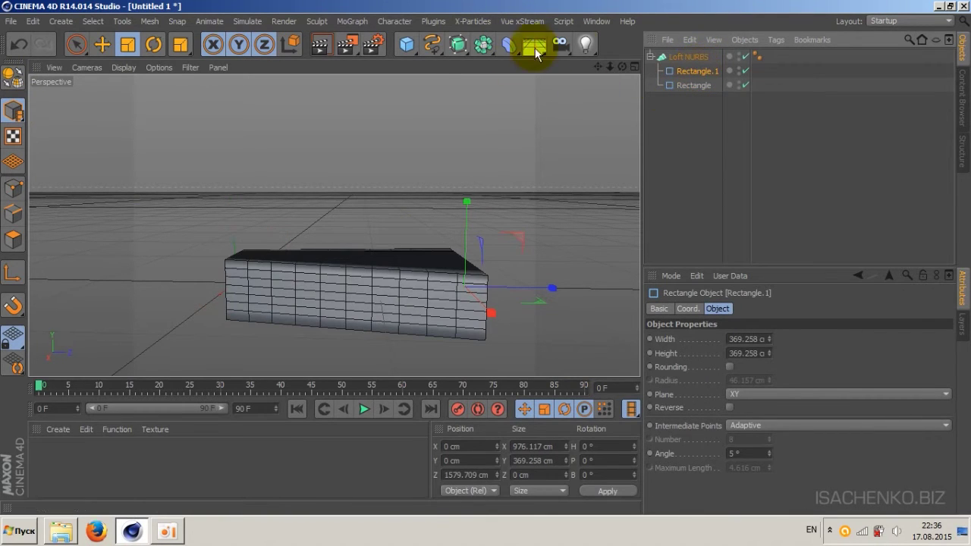
drag(623, 67, 334, 225)
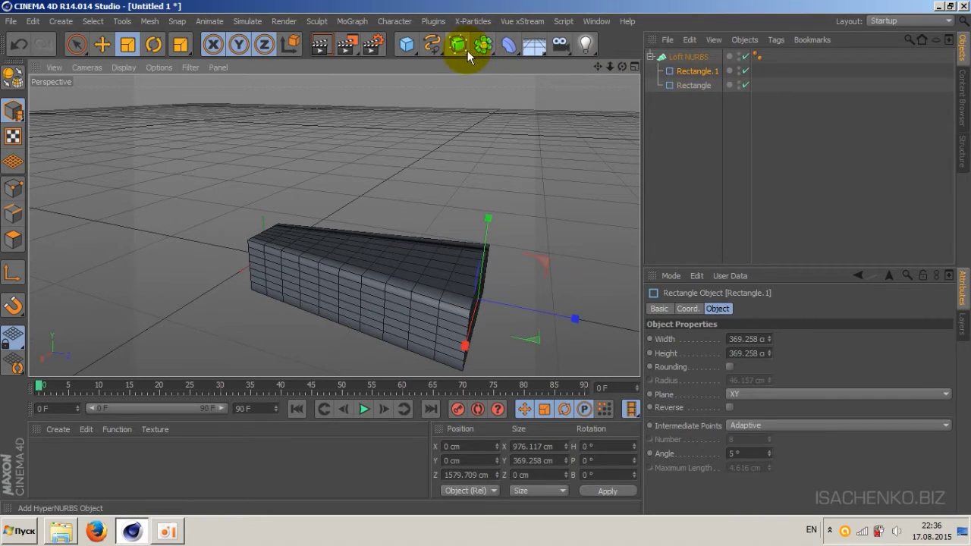
Add a Circle spline into the loft between the rectangles and move it along depth.
click(428, 46)
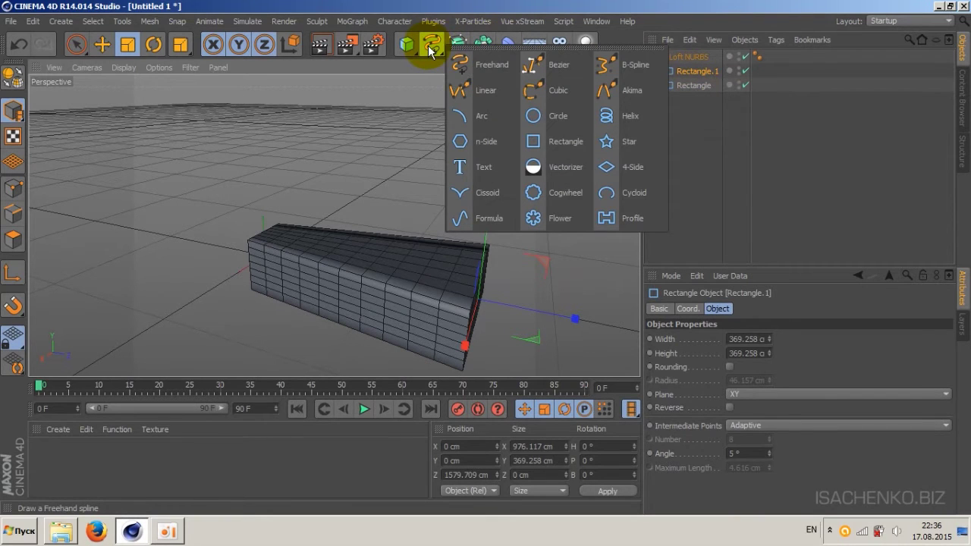
click(556, 115)
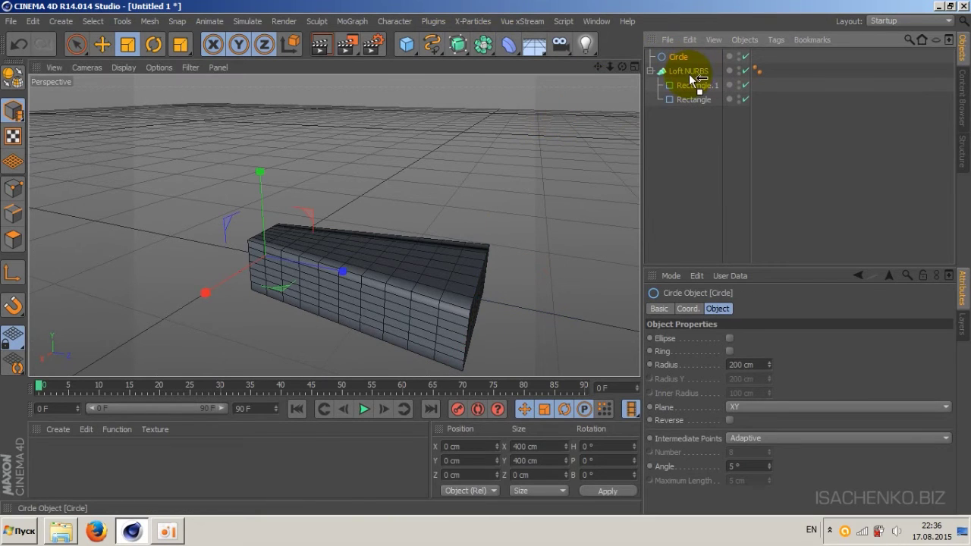
drag(692, 90, 692, 93)
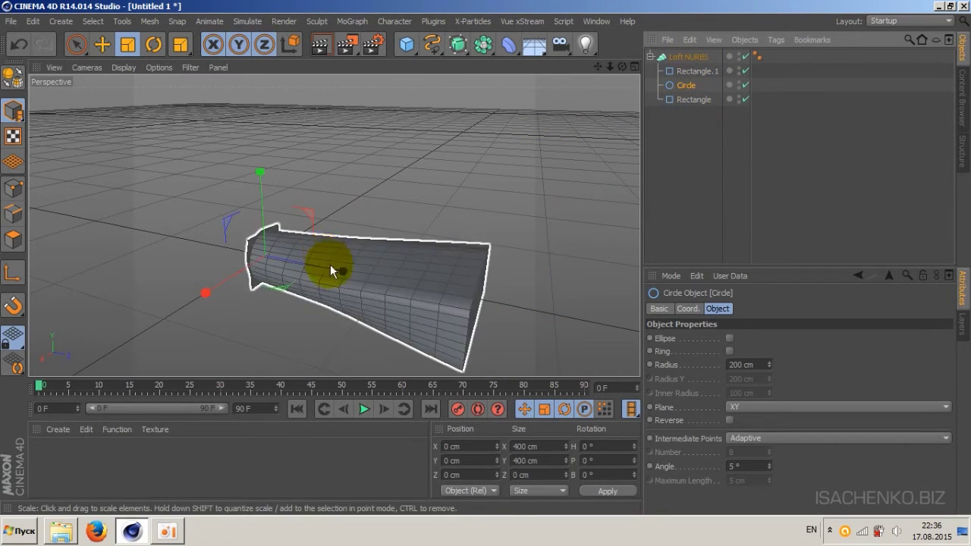
click(102, 44)
drag(343, 272, 464, 294)
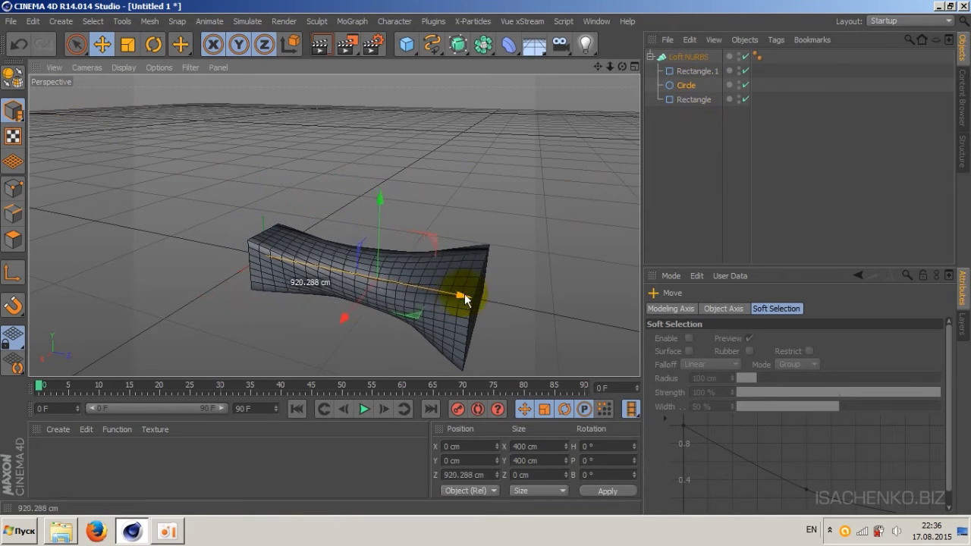
drag(622, 67, 607, 91)
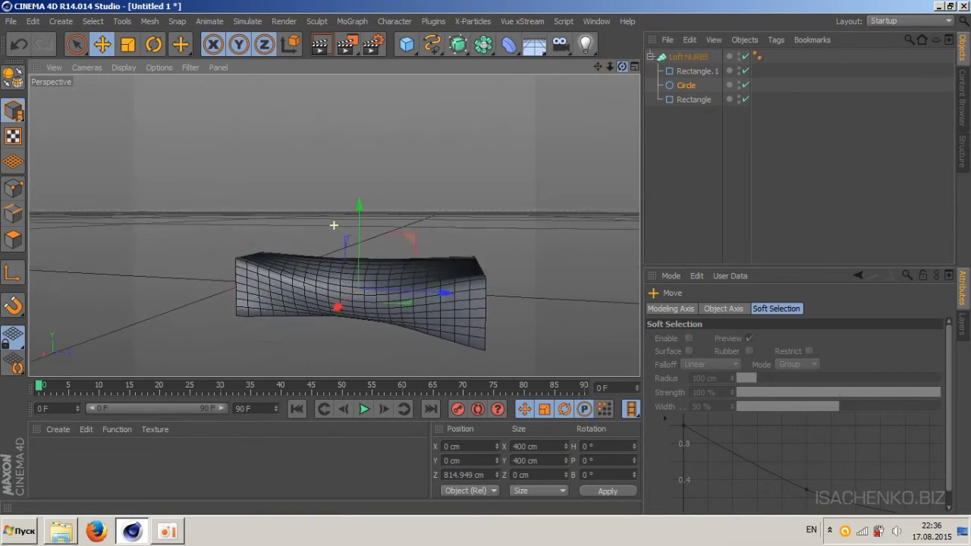
Shrink Rectangle.1 vertically and horizontally, then push it farther out to lengthen the loft.
click(691, 70)
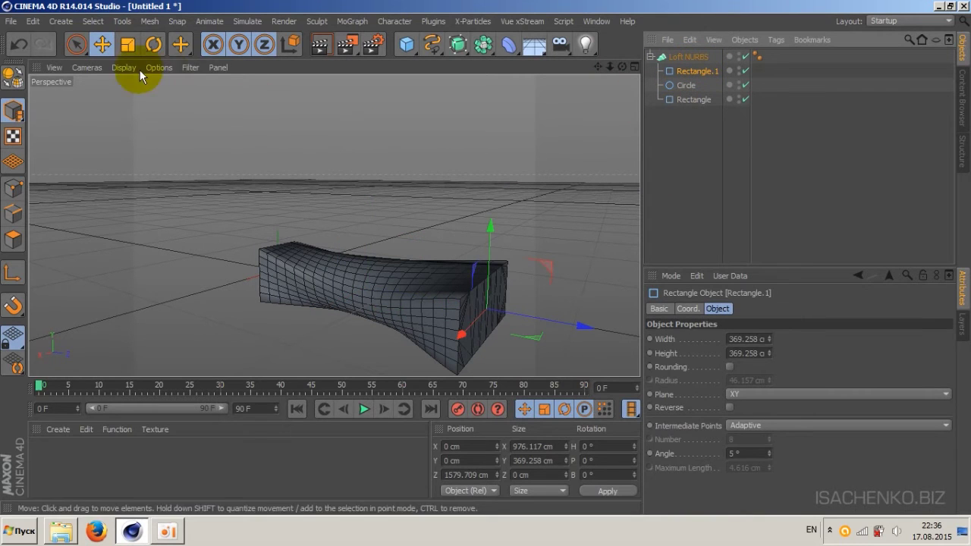
click(138, 48)
mouse_move(492, 225)
mouse_down()
mouse_move(484, 248)
mouse_move(486, 239)
mouse_up()
drag(459, 336, 479, 338)
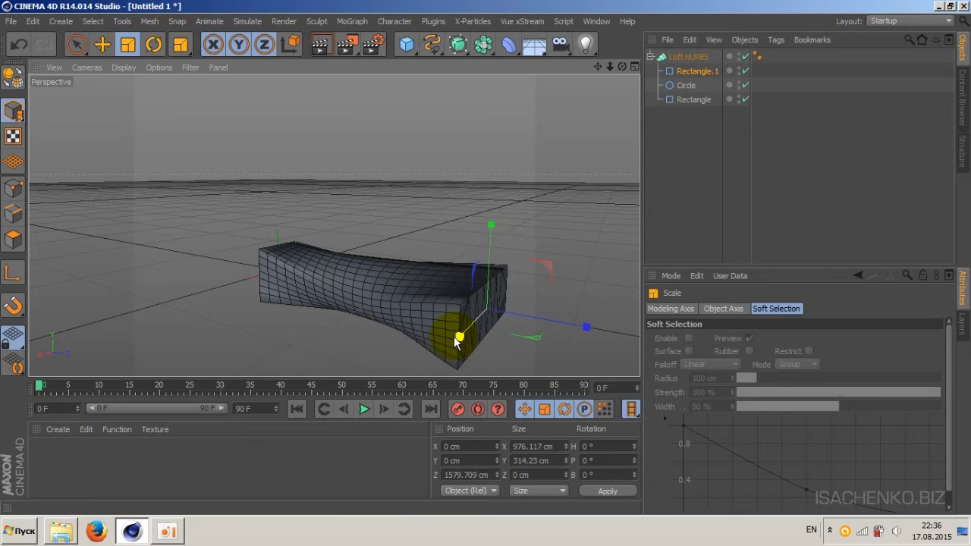
click(102, 45)
drag(582, 325, 625, 334)
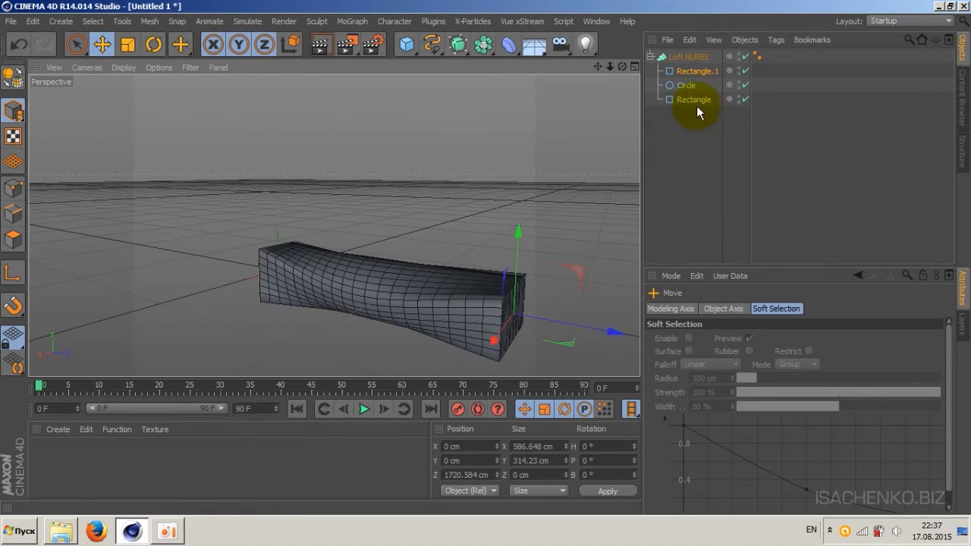
Shrink the Circle, raise it and shift it sideways so the loft bends into an arch.
click(686, 85)
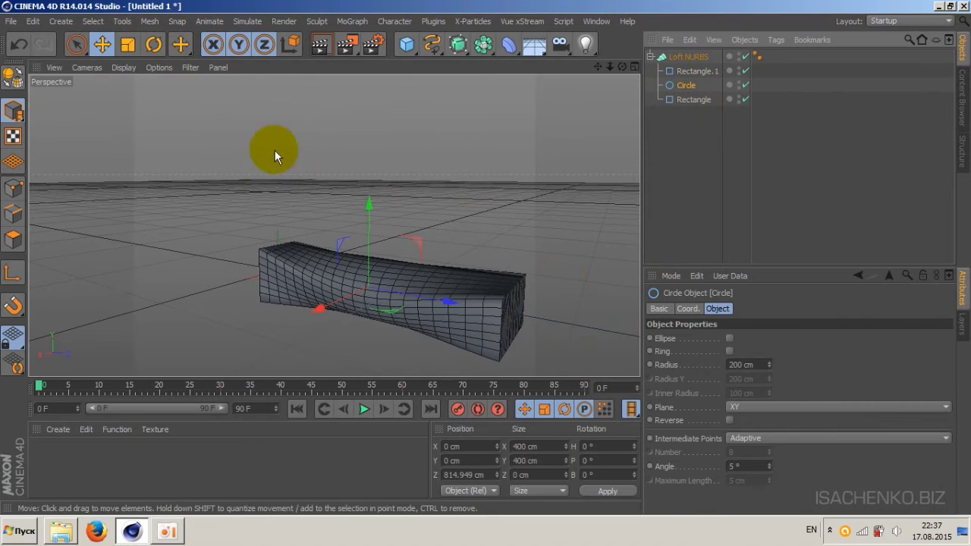
click(127, 45)
drag(326, 310, 363, 299)
drag(371, 199, 371, 238)
click(102, 44)
drag(370, 202, 374, 130)
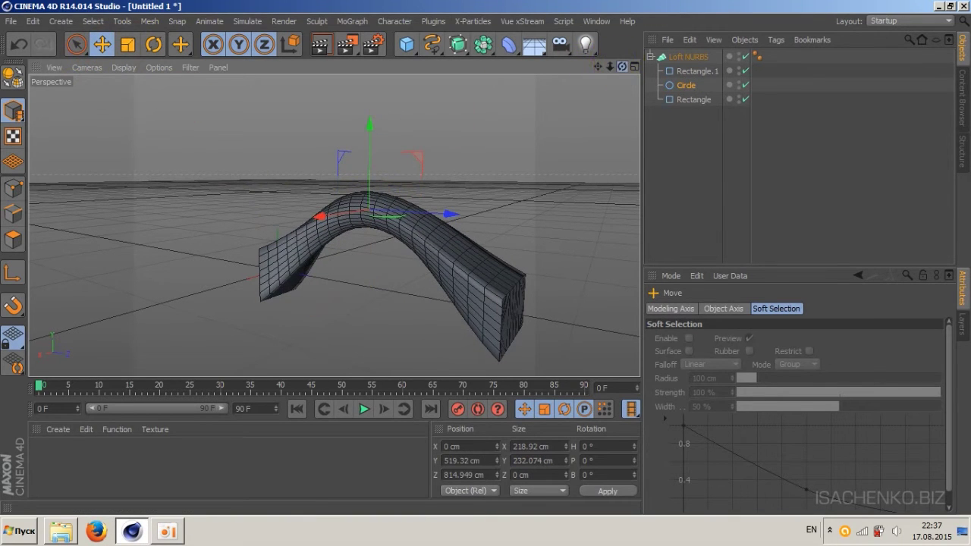
drag(623, 67, 576, 76)
mouse_move(371, 228)
mouse_down()
mouse_move(233, 226)
mouse_move(312, 217)
mouse_up()
drag(623, 69, 334, 225)
alt+drag(334, 225, 333, 225)
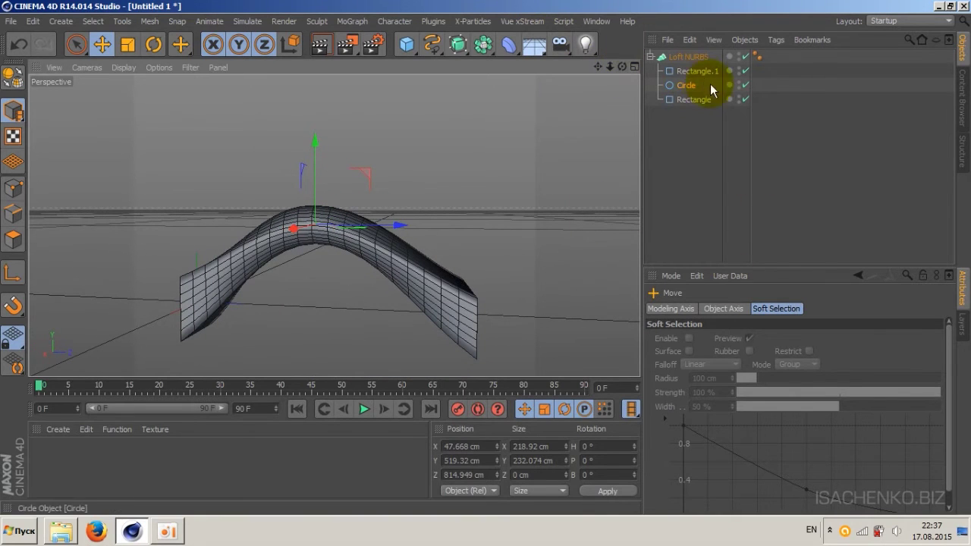
Set the Loft NURBS Mesh Subdivision to U 26 and V 11.
click(693, 57)
click(717, 308)
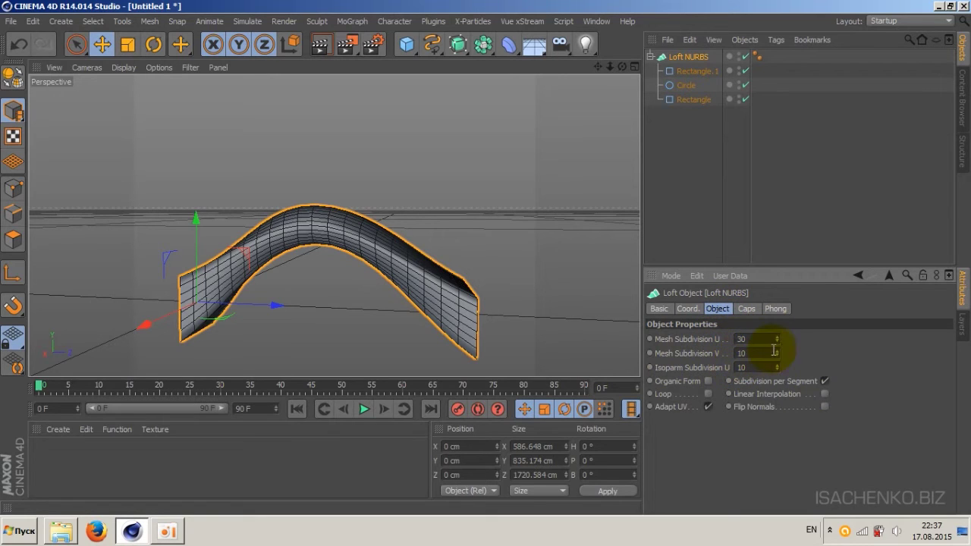
drag(777, 341, 777, 341)
click(776, 337)
click(776, 336)
click(777, 351)
click(778, 351)
click(777, 351)
click(777, 351)
click(777, 356)
click(777, 356)
click(777, 356)
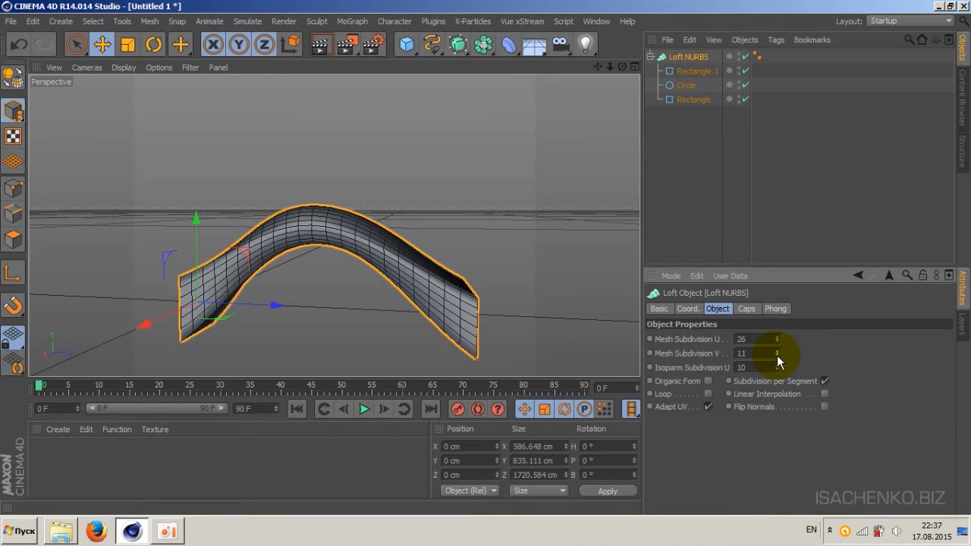
Try Organic Form on and off, then enable Loop to close the loft into a ring.
click(708, 382)
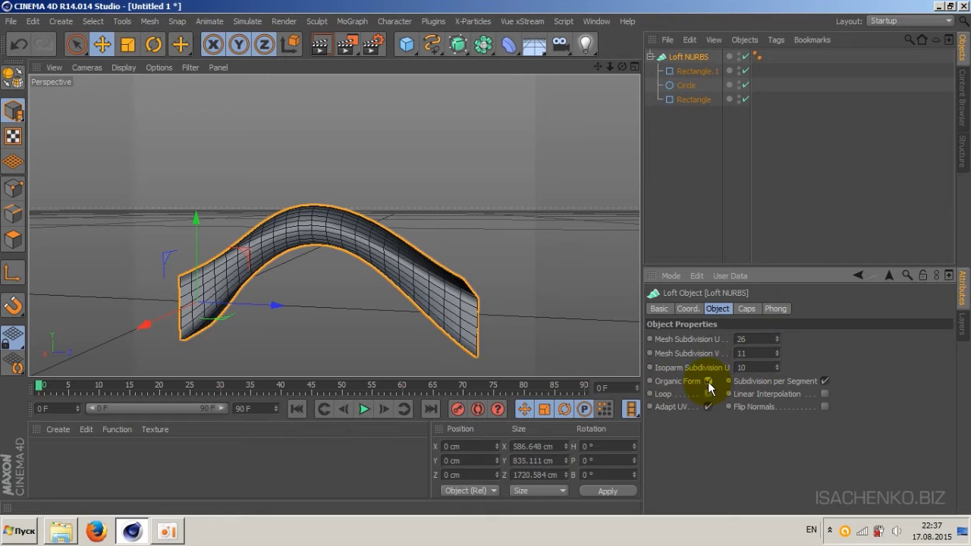
click(709, 382)
click(708, 382)
alt+drag(334, 220, 334, 226)
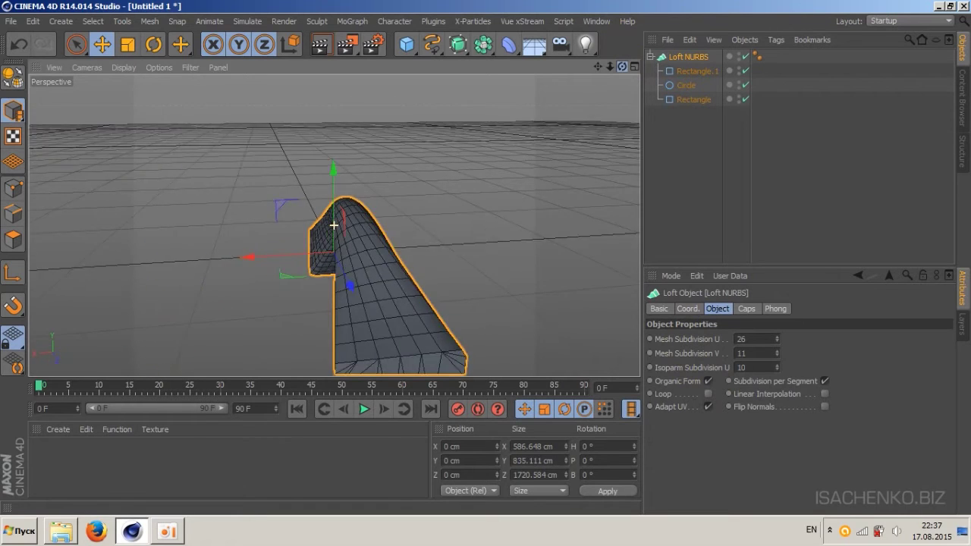
click(709, 381)
click(708, 394)
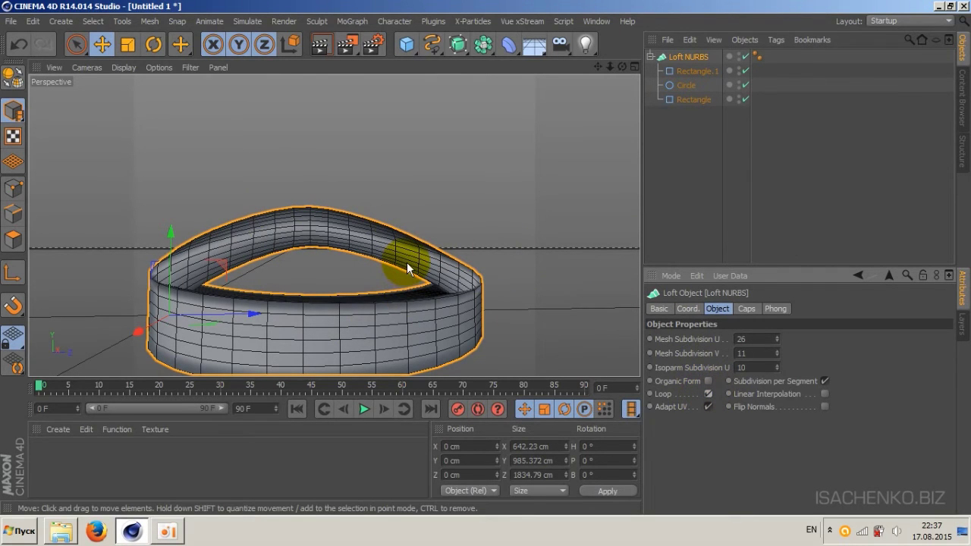
drag(609, 66, 584, 69)
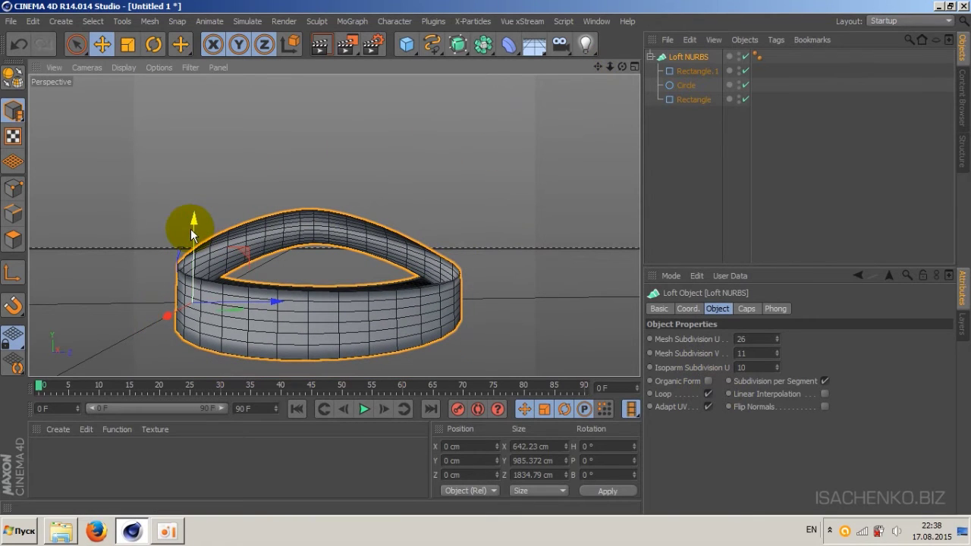
Raise the loft ring, then lower Rectangle.1 and bring it closer along Z.
drag(190, 229, 191, 216)
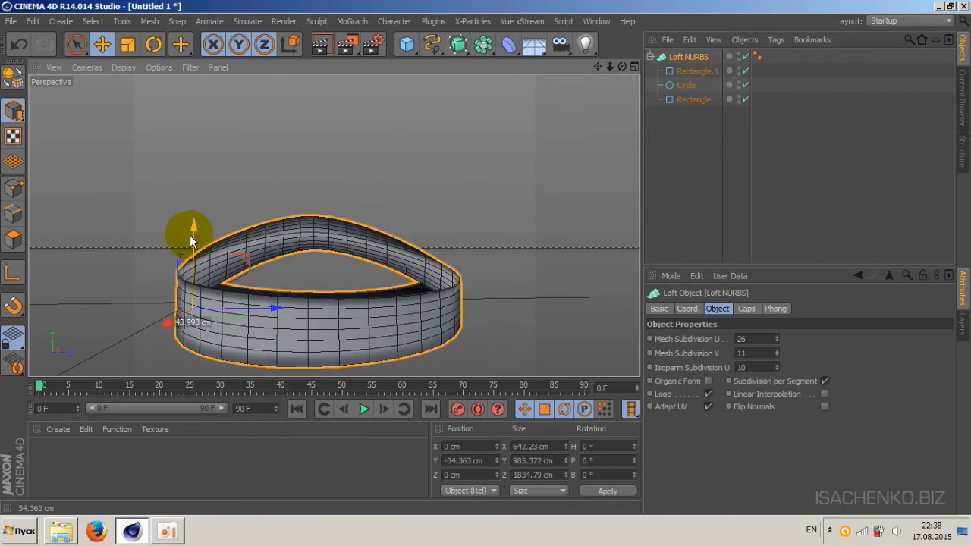
click(693, 73)
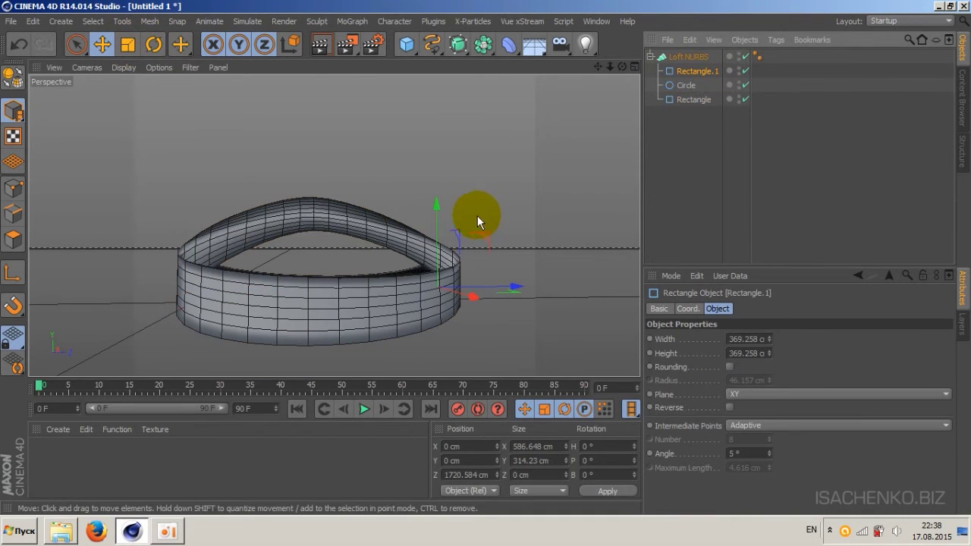
drag(435, 212, 439, 273)
drag(512, 346, 362, 346)
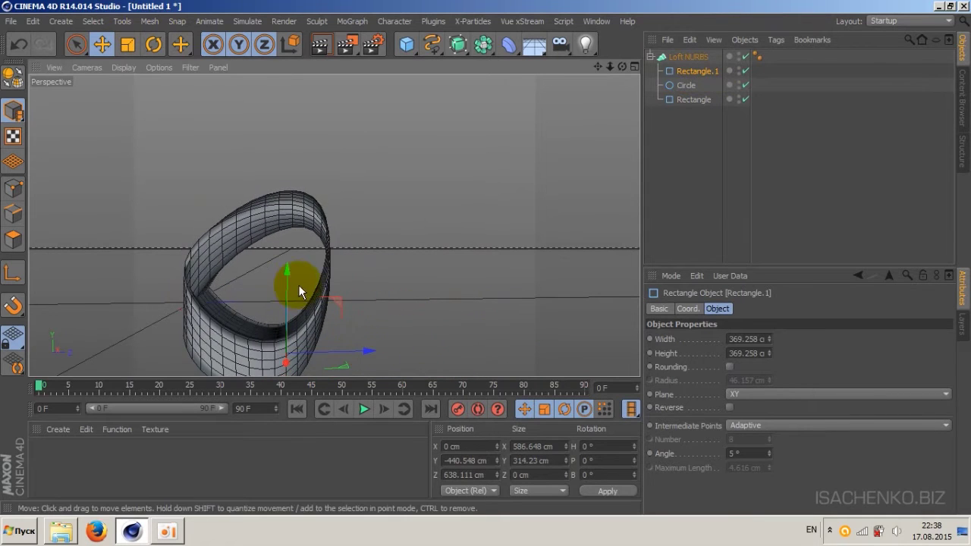
drag(287, 279, 293, 281)
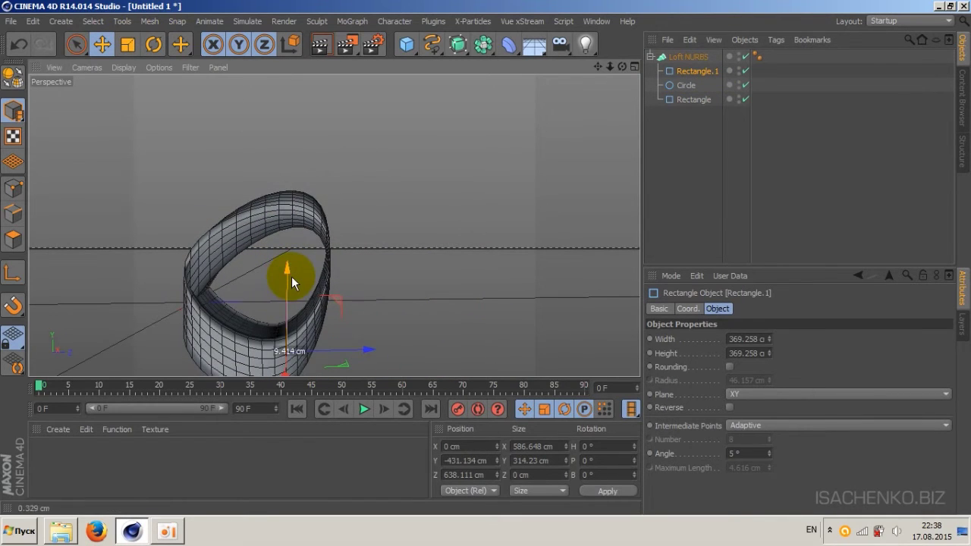
Turn Loop off and push Rectangle.1 out to about 2262 cm in Z.
click(683, 57)
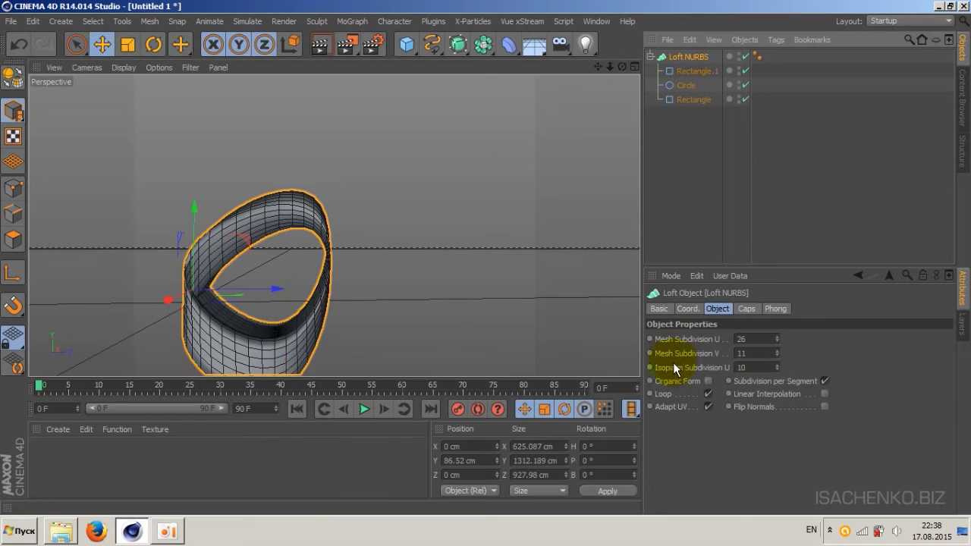
click(708, 395)
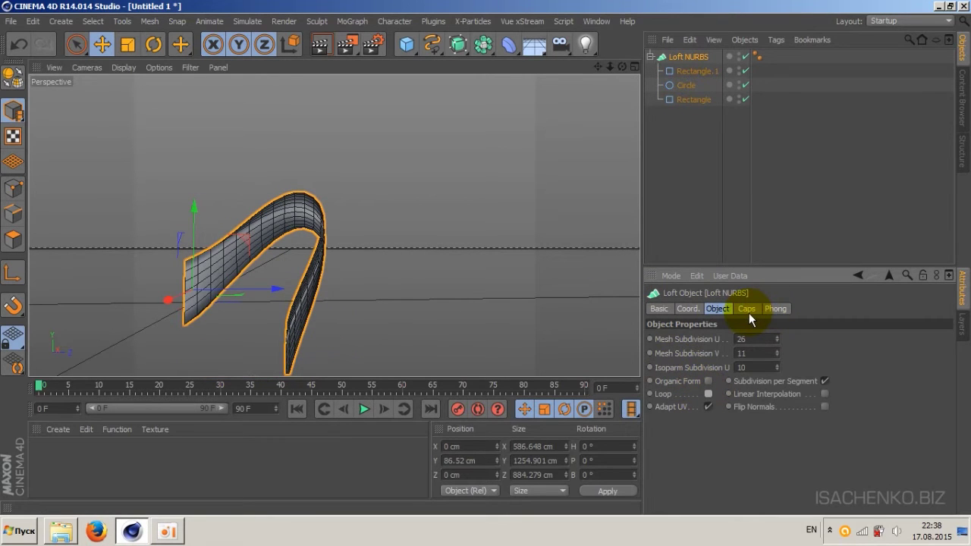
click(697, 71)
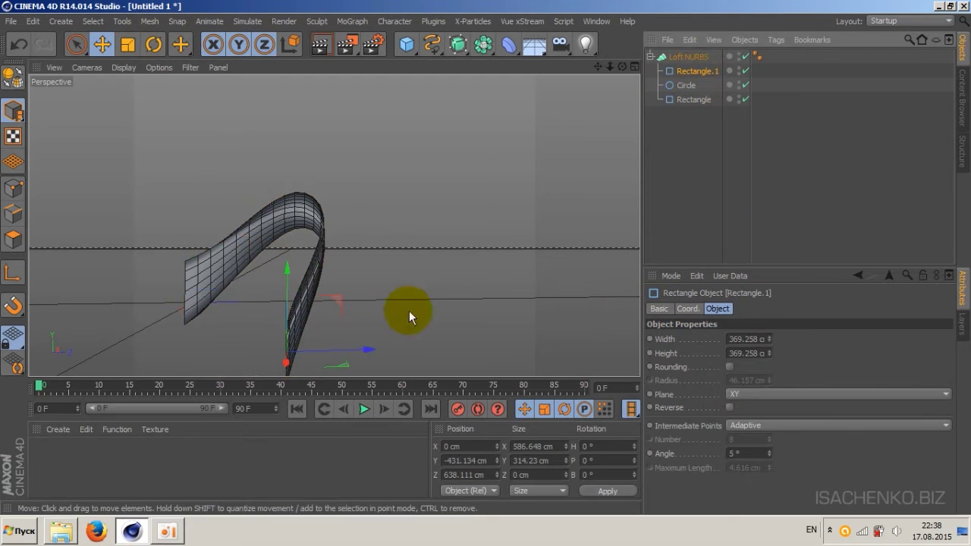
drag(366, 356, 592, 319)
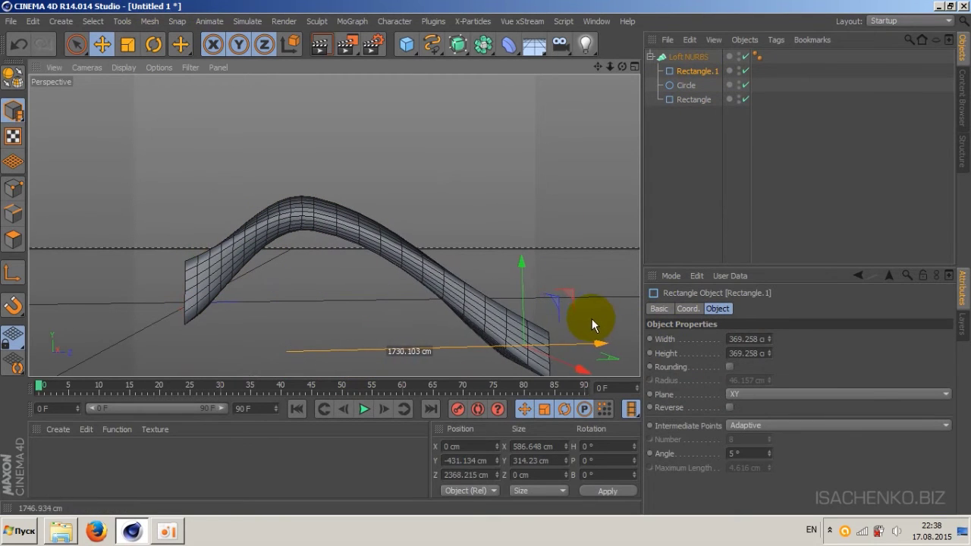
drag(622, 67, 841, 176)
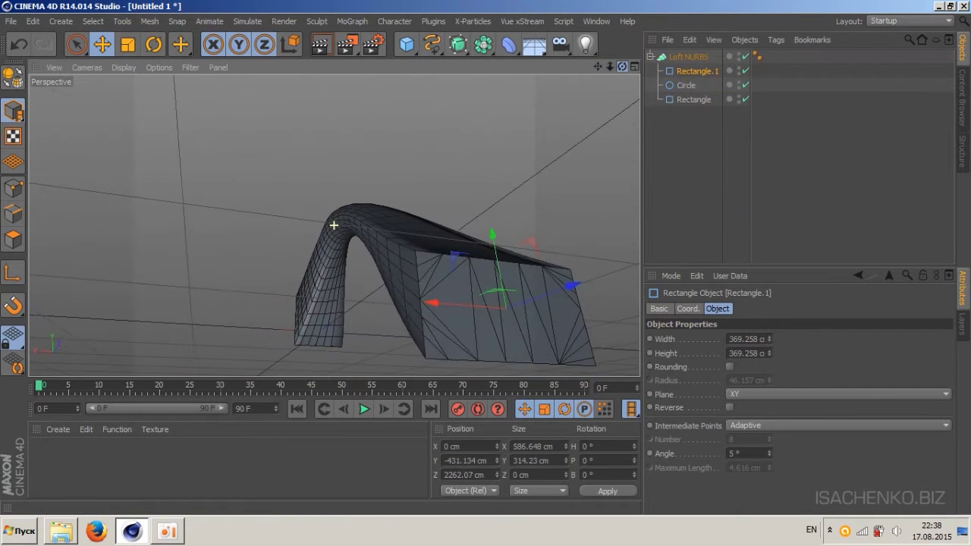
Set both the start and end caps of the Loft NURBS to Fillet Cap.
click(688, 57)
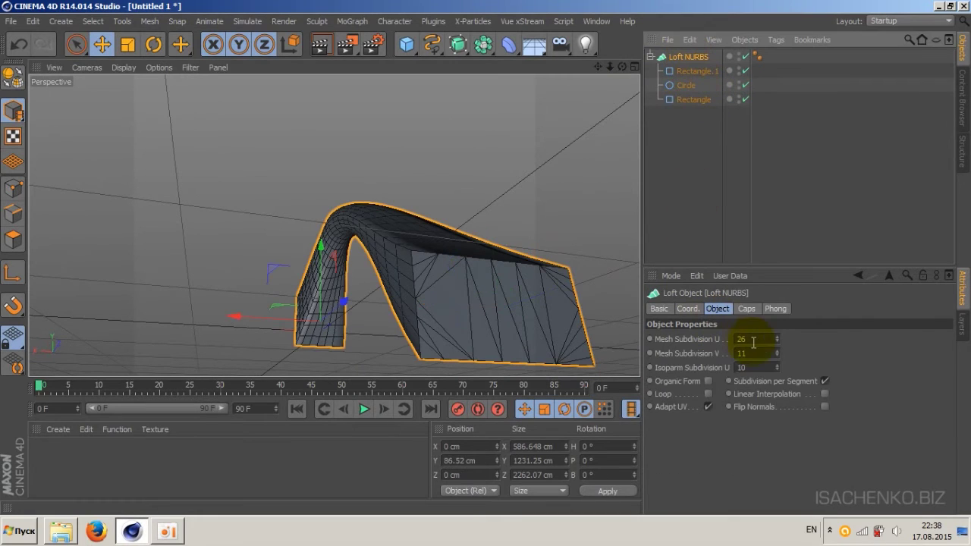
click(747, 309)
click(767, 341)
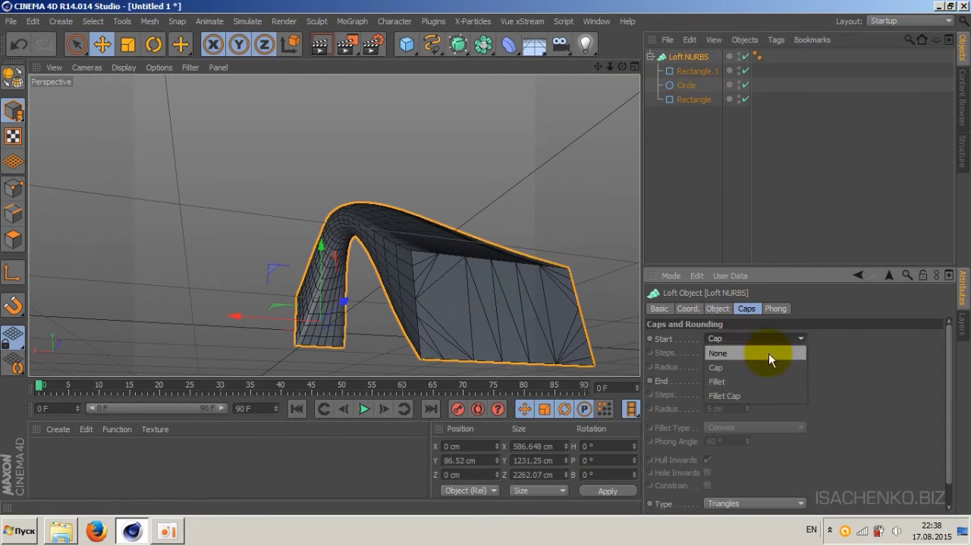
click(742, 395)
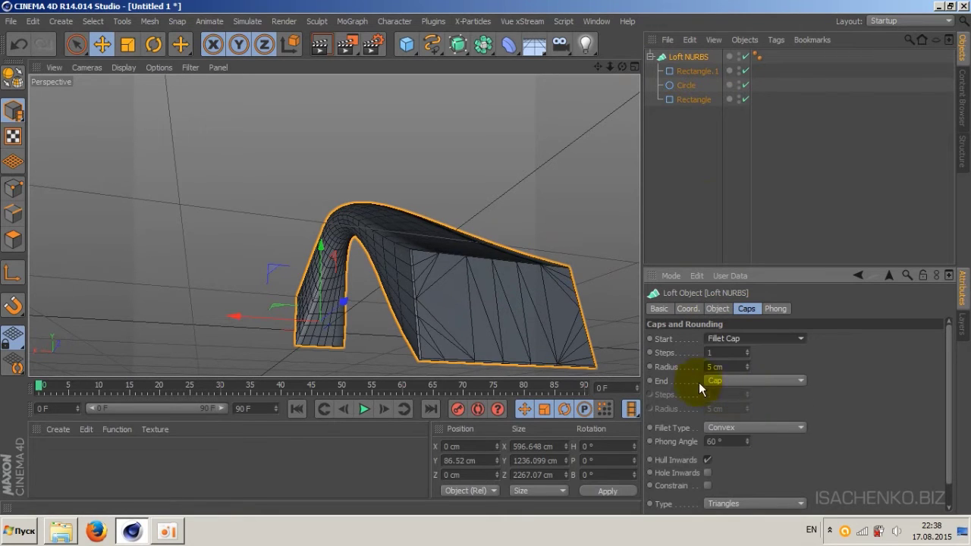
click(790, 380)
click(765, 428)
click(768, 340)
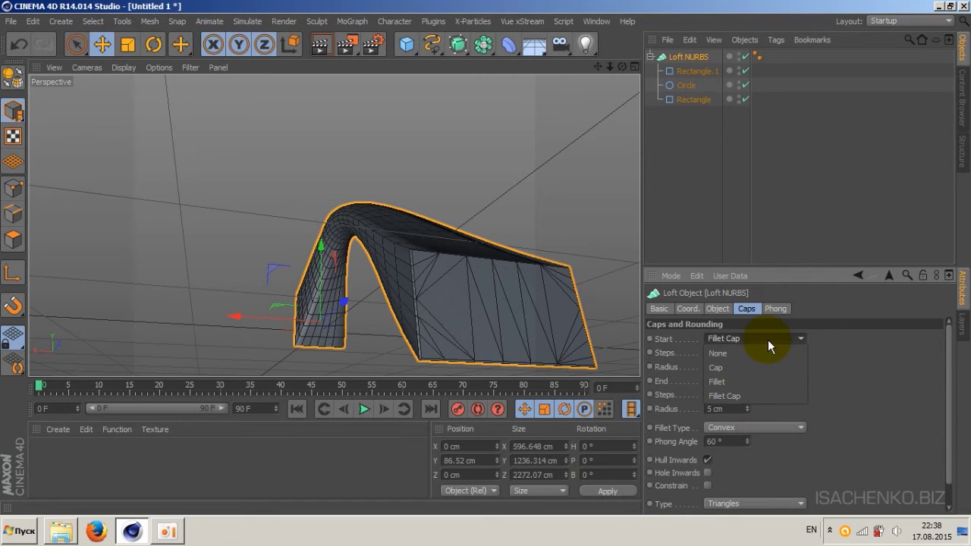
click(750, 396)
Give the start fillet 19 steps and a 42 cm radius, then delete the loft and splines.
click(748, 350)
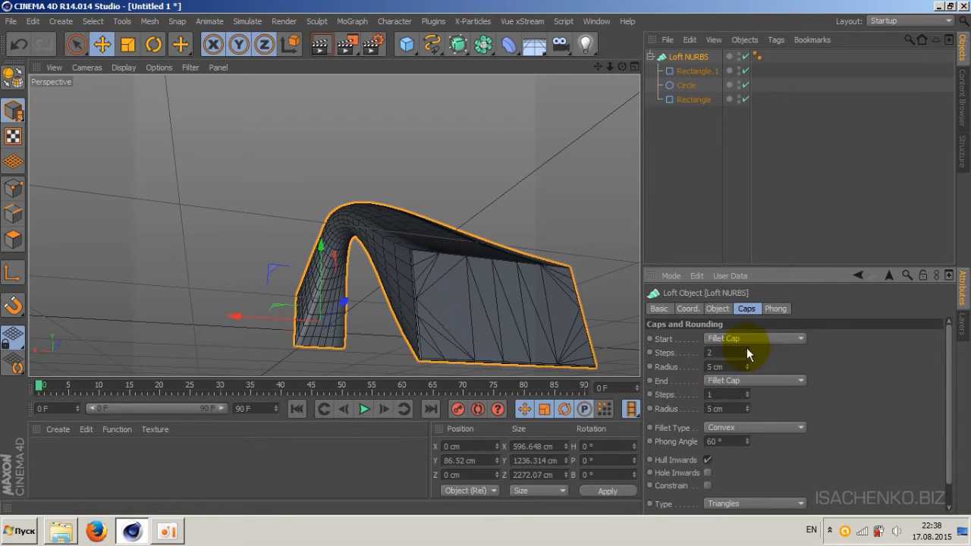
drag(748, 349, 749, 363)
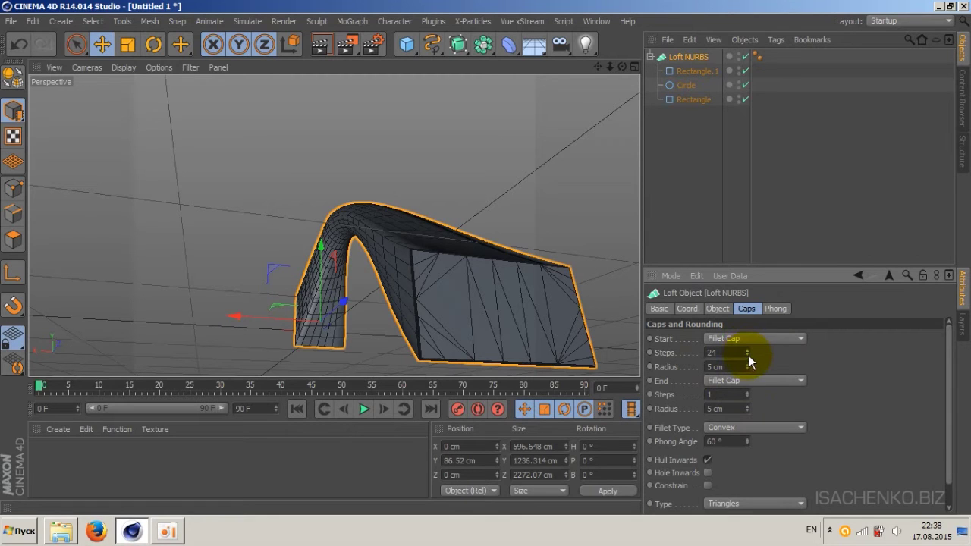
drag(748, 363, 748, 364)
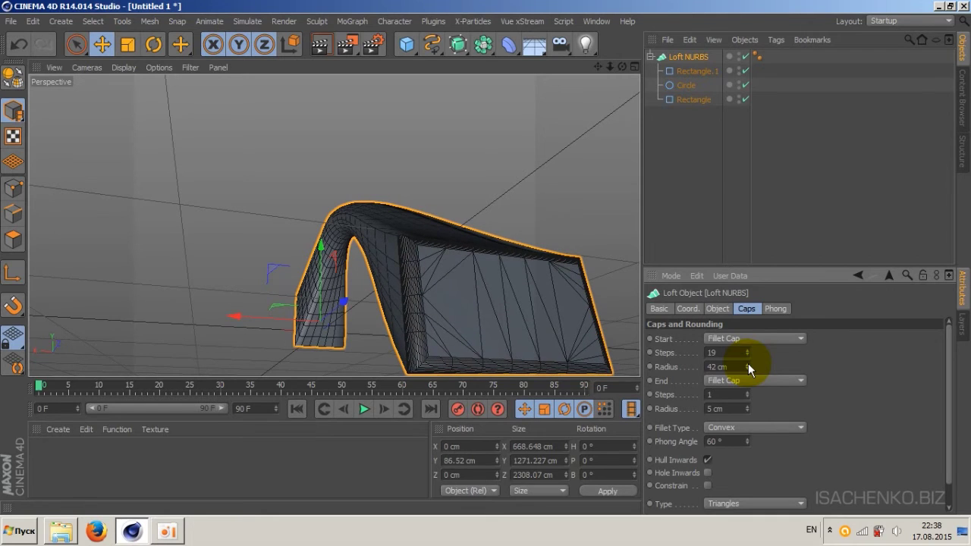
drag(623, 66, 592, 70)
alt+drag(334, 226, 349, 220)
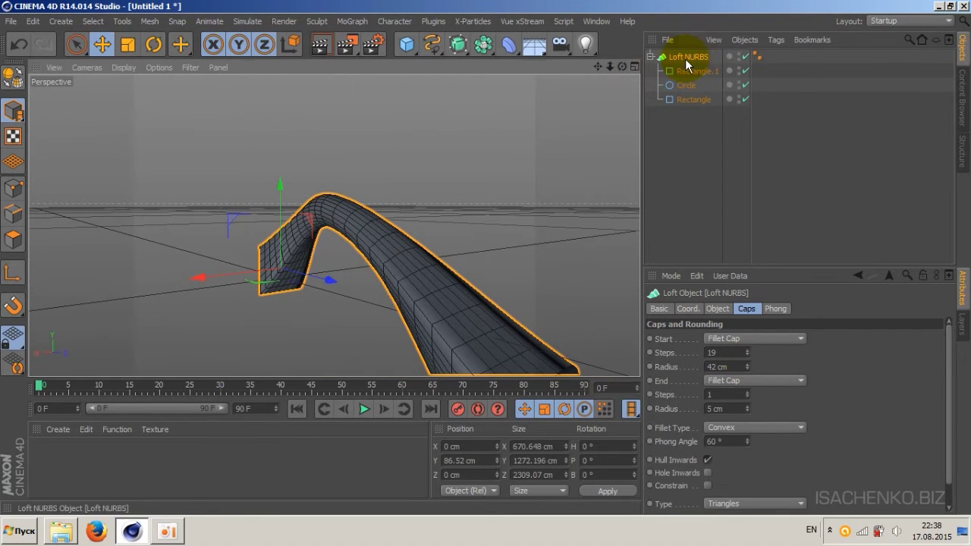
key(Delete)
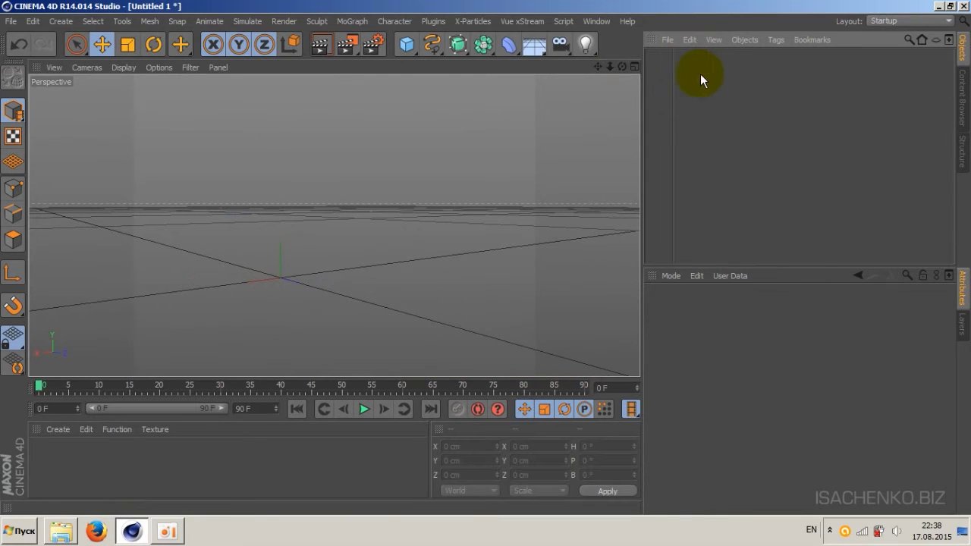
Add a new, empty Sweep NURBS object from the NURBS palette.
click(457, 44)
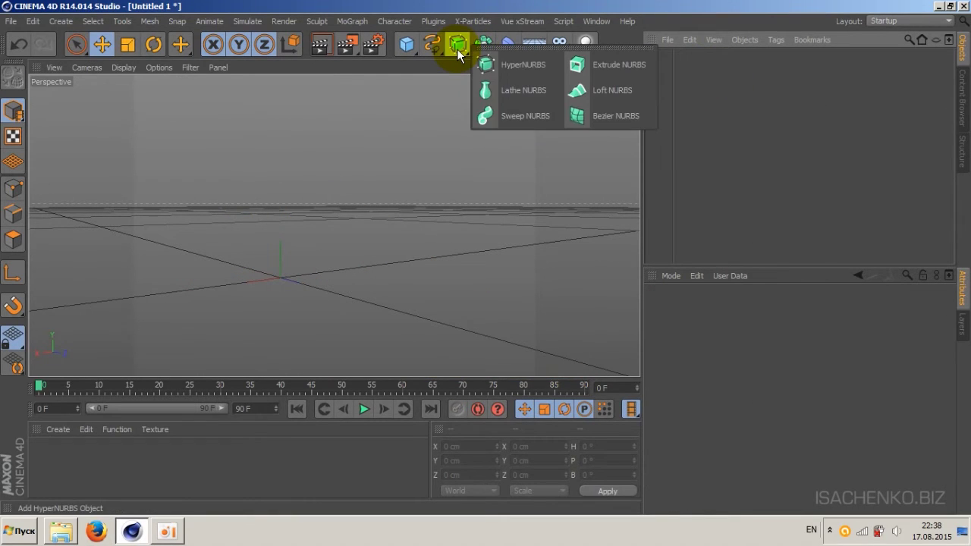
click(528, 118)
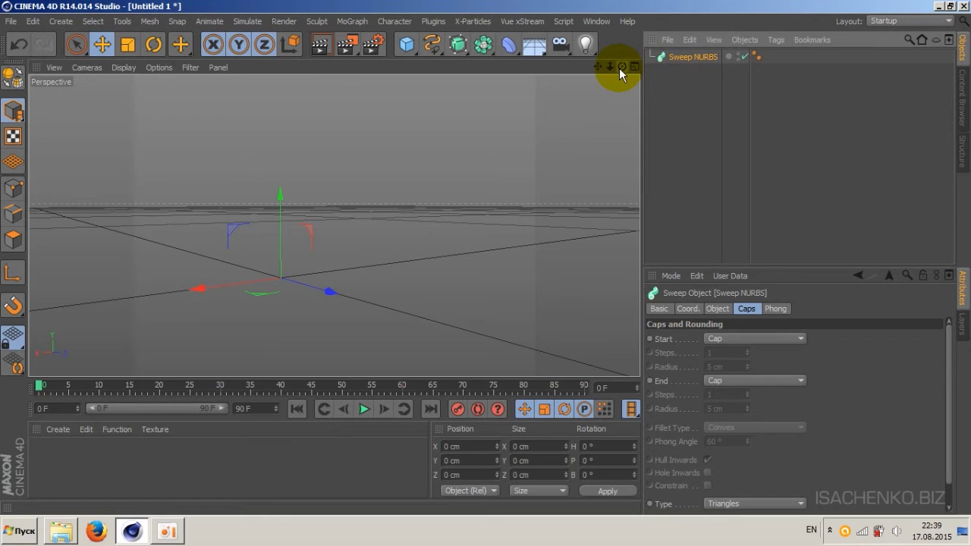
drag(620, 67, 618, 65)
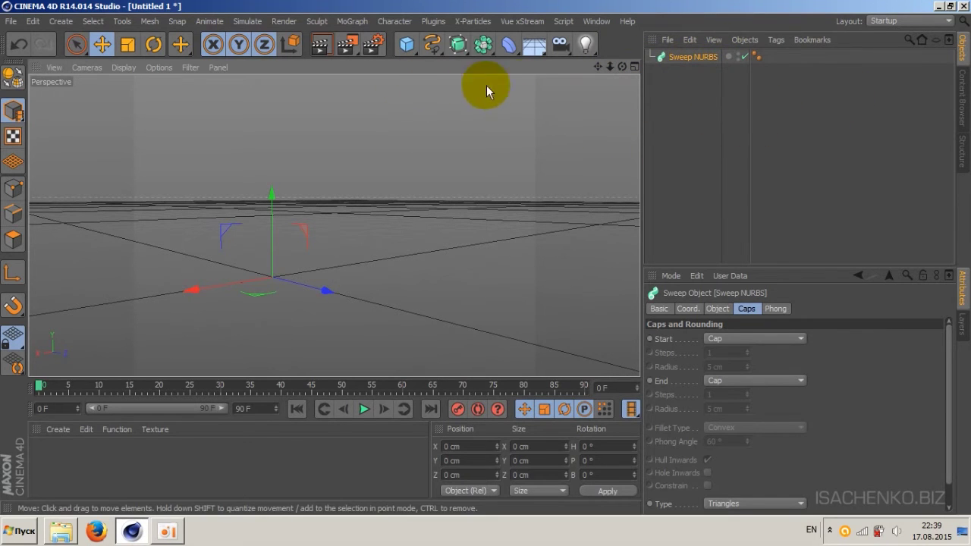
Add a 400 × 400 cm Rectangle spline and maximize the Top view.
click(430, 46)
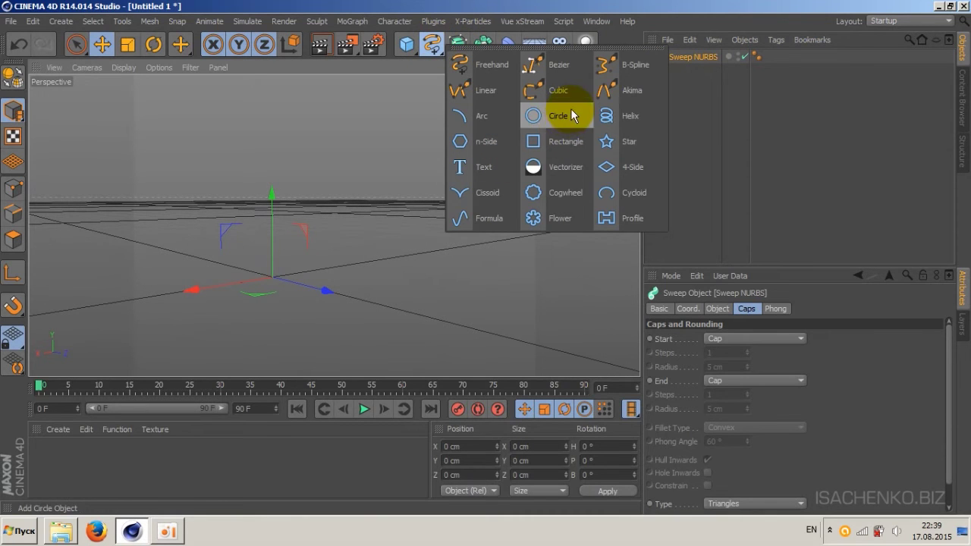
click(547, 143)
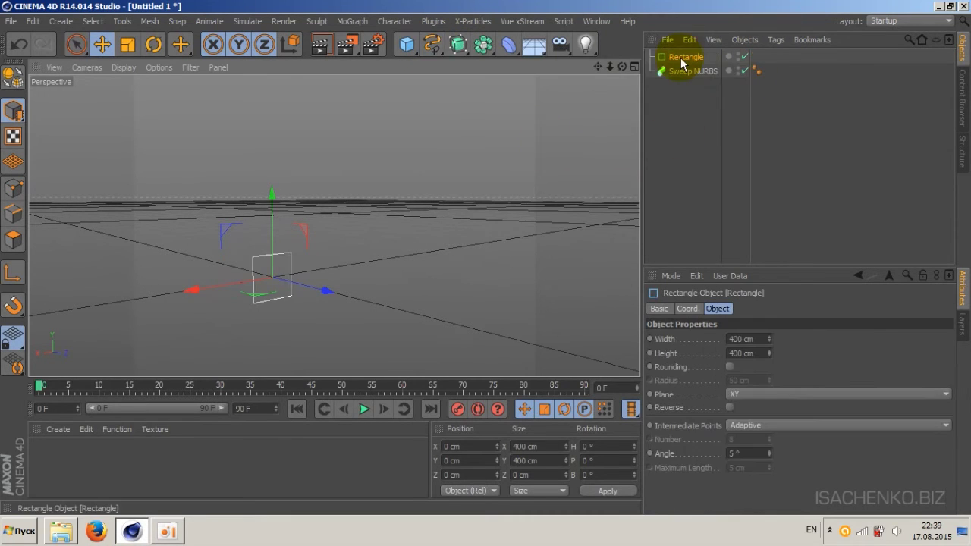
click(634, 66)
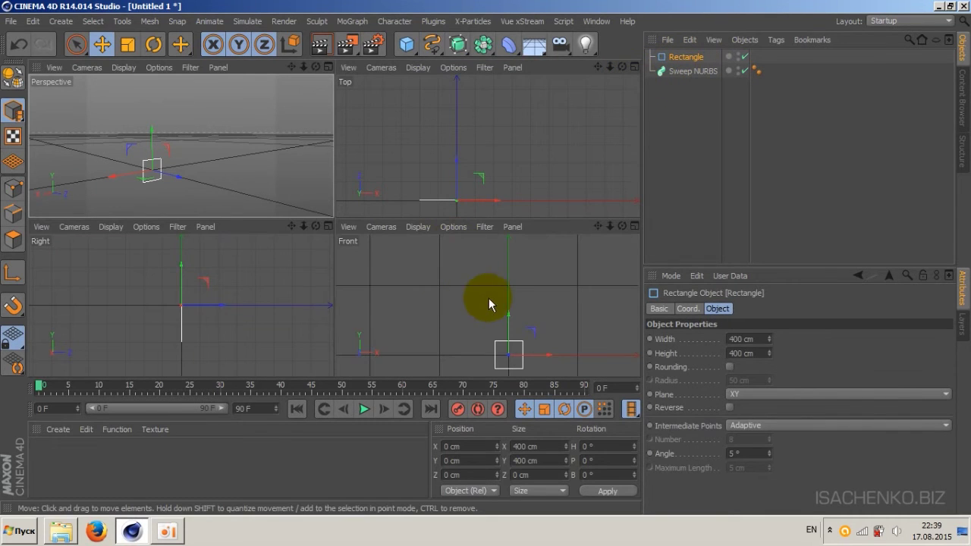
click(635, 67)
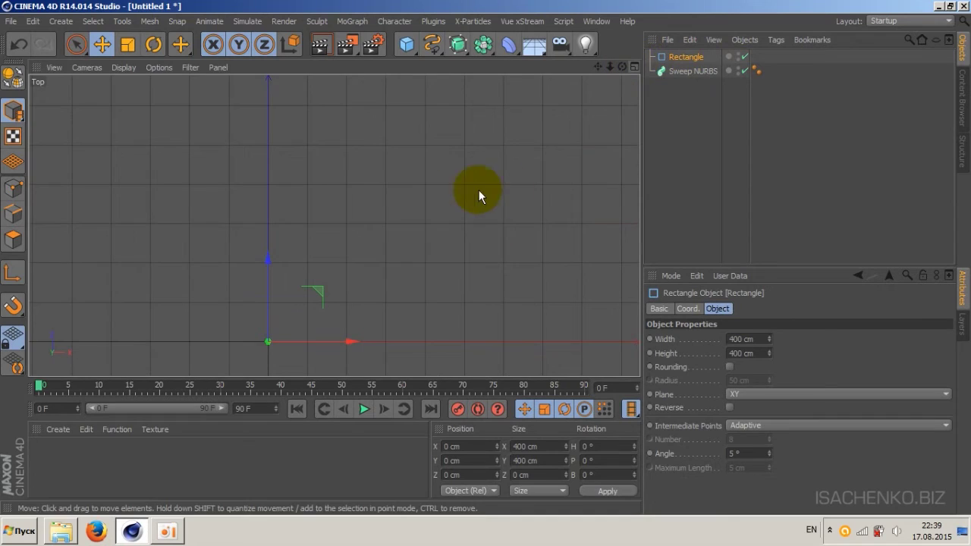
Draw an open S-curved Bezier spline in the Top view, then return to four views.
click(432, 47)
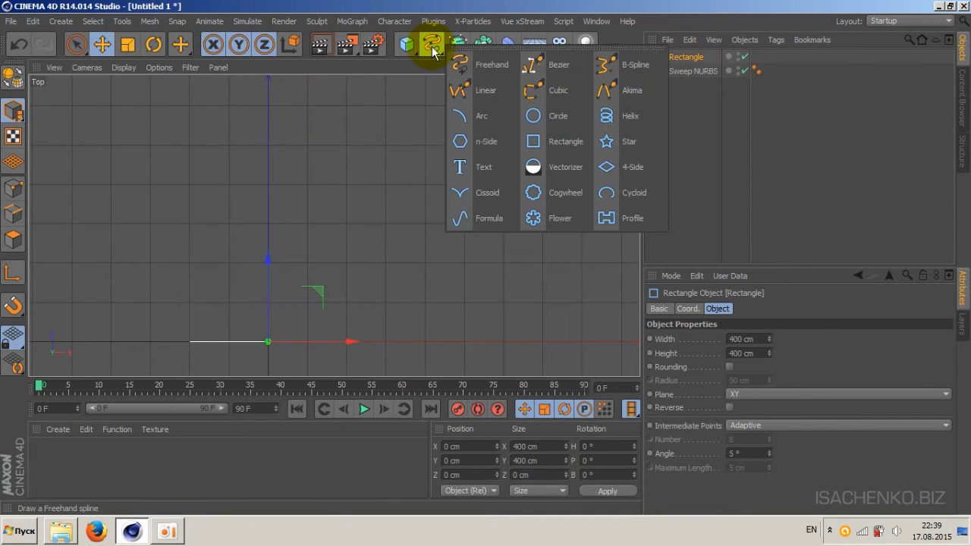
click(541, 66)
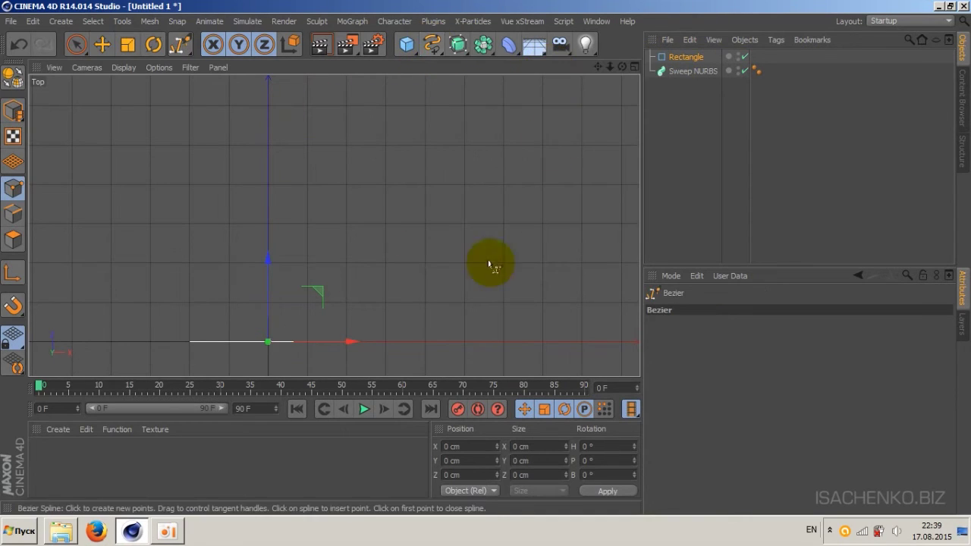
click(273, 332)
click(300, 251)
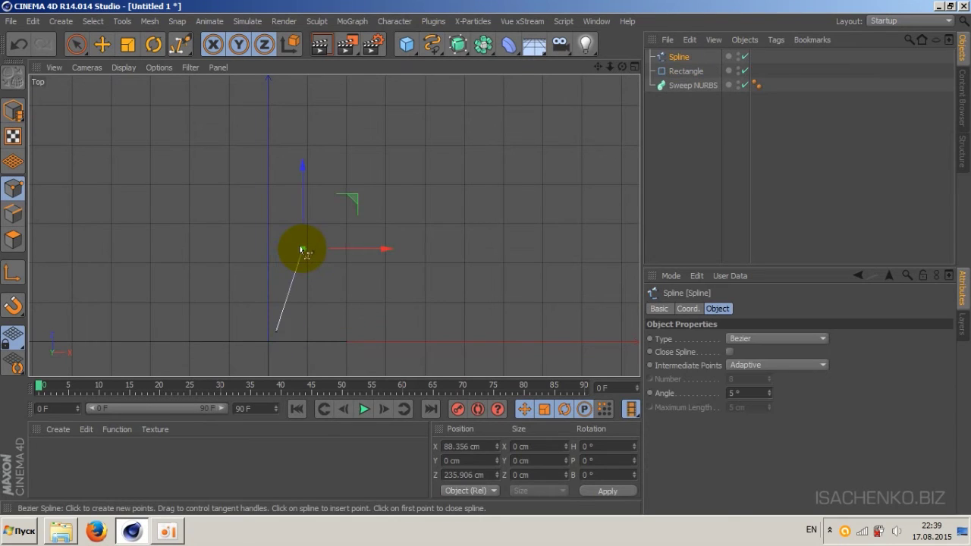
drag(301, 251, 271, 223)
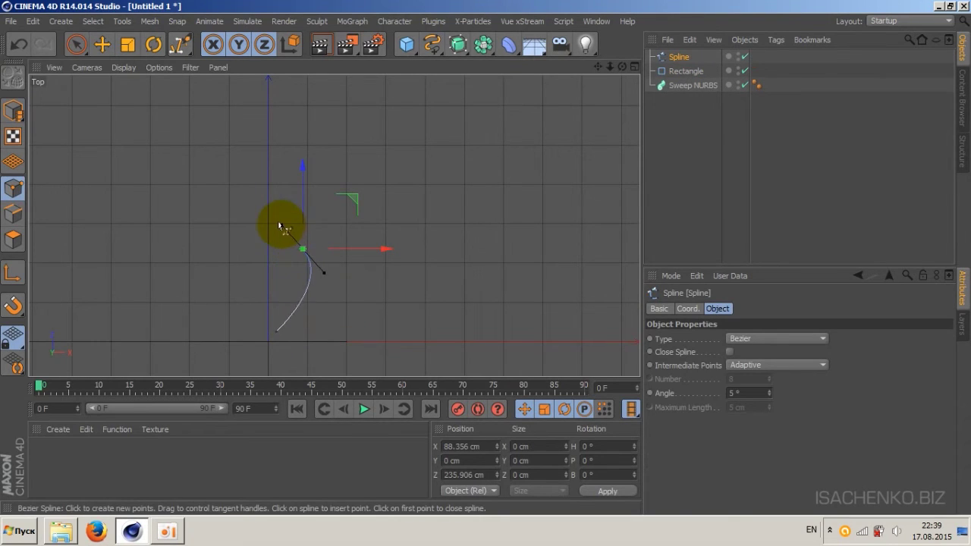
drag(338, 131, 400, 113)
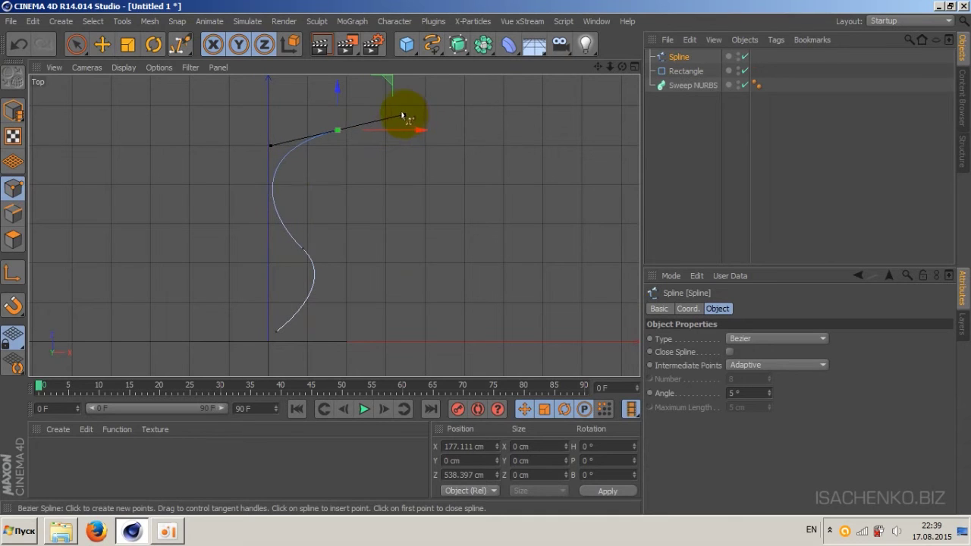
mouse_move(444, 195)
mouse_down()
mouse_move(503, 153)
mouse_move(511, 167)
mouse_up()
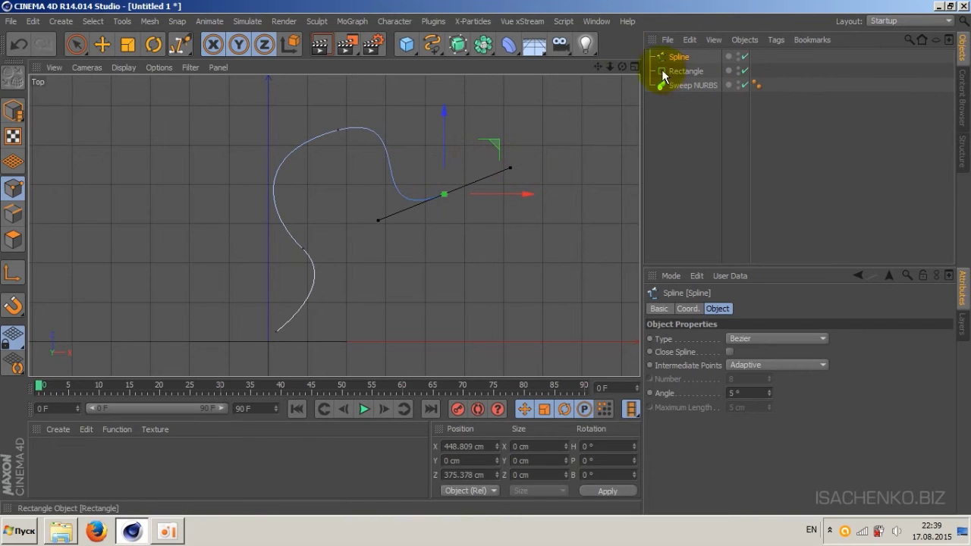
key(F5)
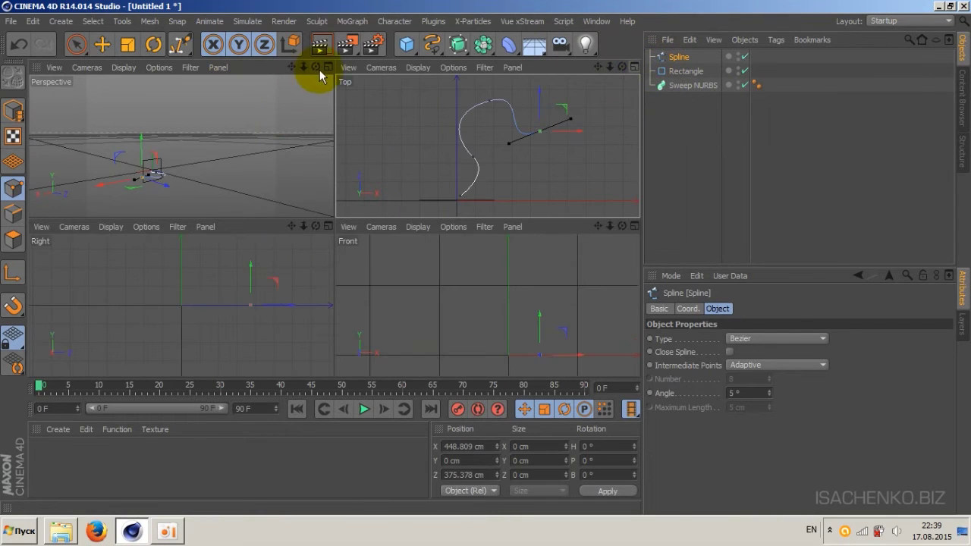
In the maximized Perspective view, lift one Bezier spline point to about 126 cm in Y.
click(326, 67)
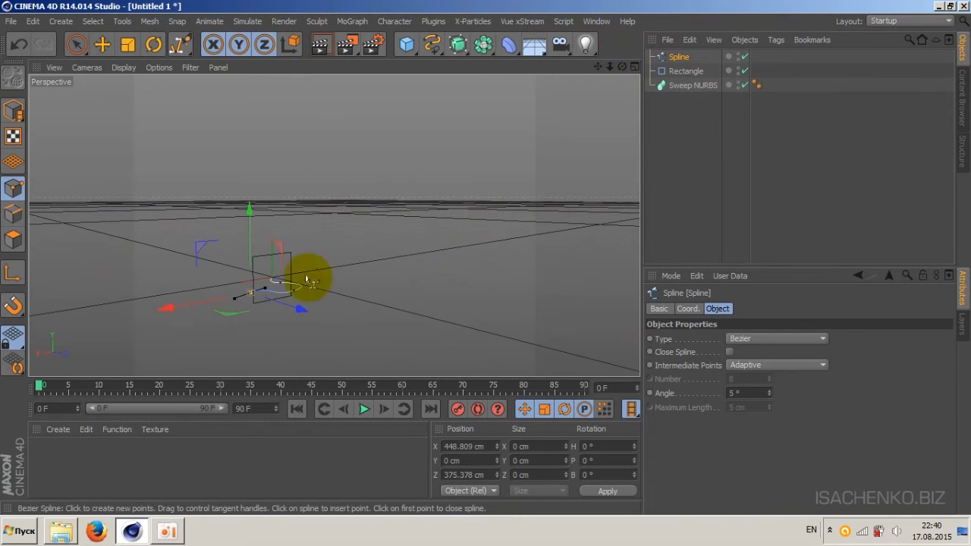
alt+drag(269, 315, 341, 236)
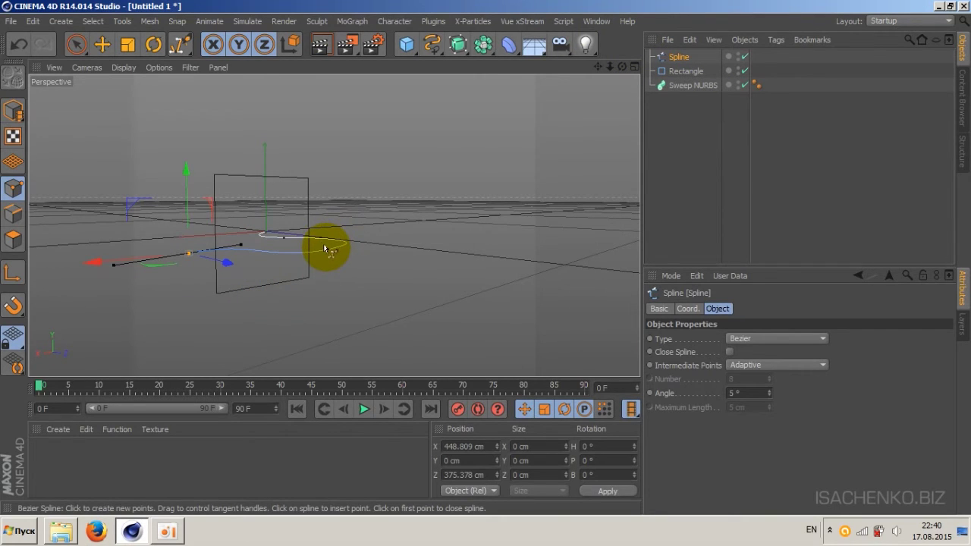
click(101, 44)
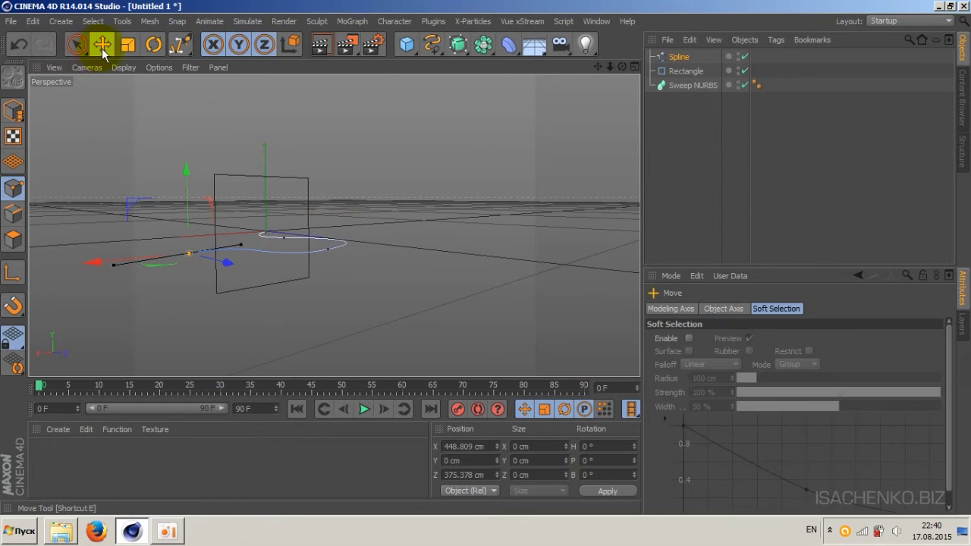
click(329, 250)
mouse_move(328, 228)
mouse_down()
mouse_move(321, 124)
mouse_move(314, 159)
mouse_move(321, 137)
mouse_move(319, 145)
mouse_up()
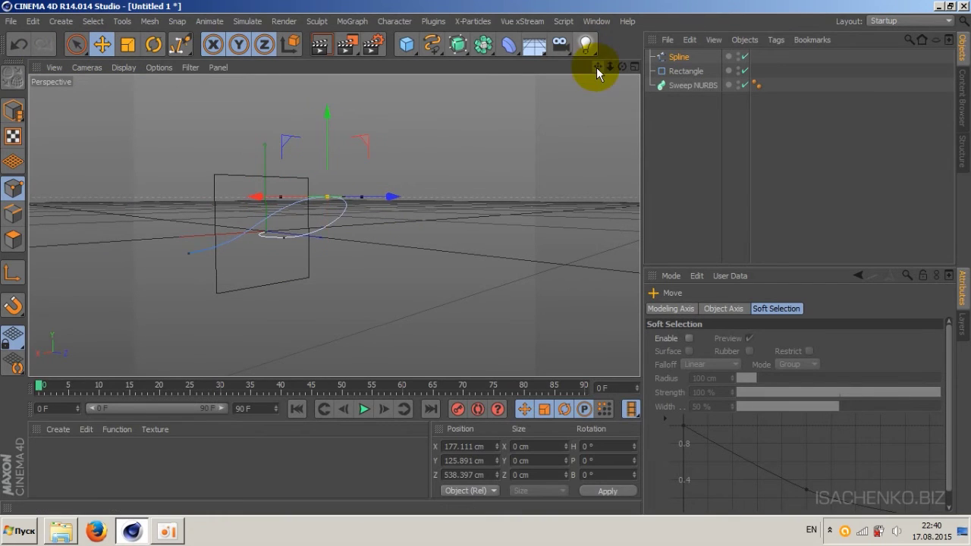
drag(598, 66, 335, 225)
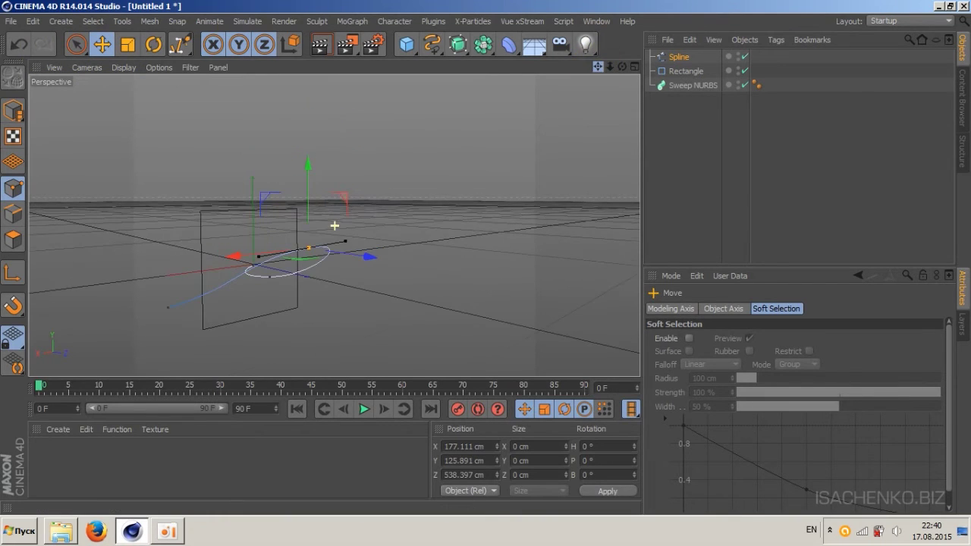
Place Rectangle and Spline under Sweep NURBS, Rectangle first, forming a square-section sweep along the curve.
click(683, 72)
mouse_move(682, 71)
mouse_down()
mouse_move(687, 89)
mouse_move(691, 72)
mouse_move(687, 88)
mouse_up()
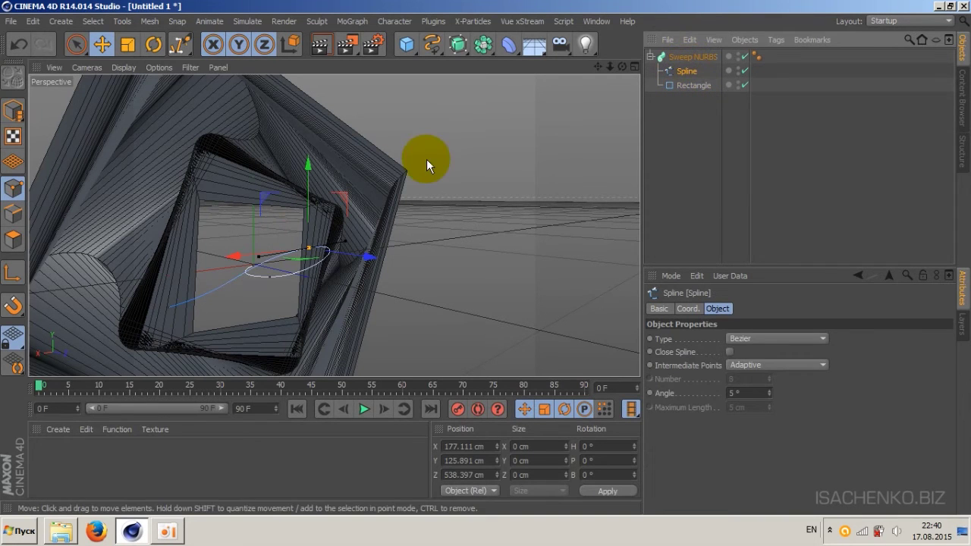
drag(613, 69, 334, 225)
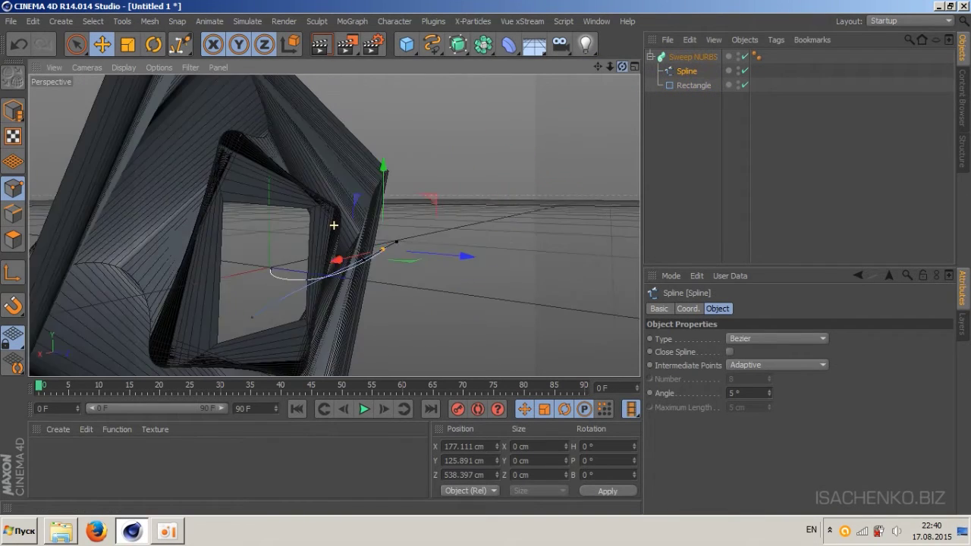
drag(334, 225, 334, 228)
click(689, 73)
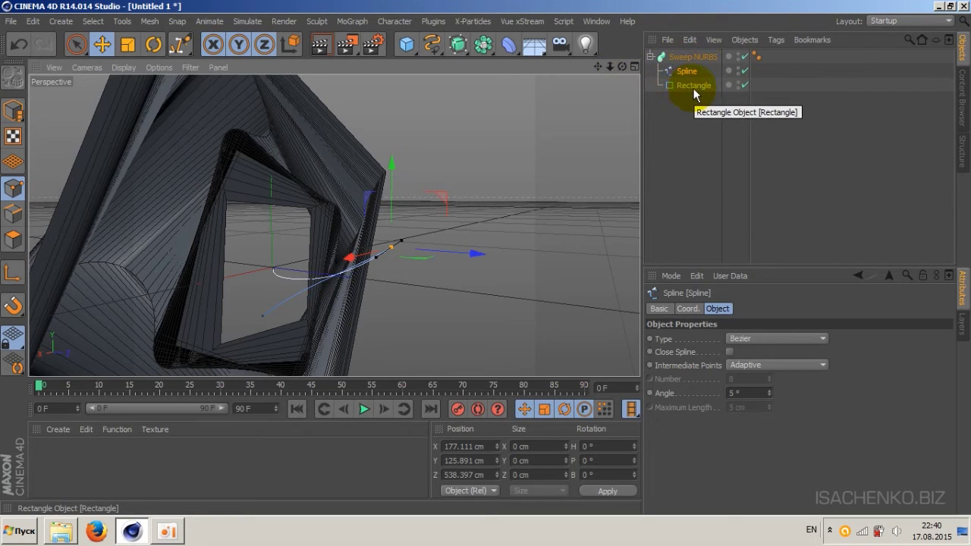
mouse_move(691, 88)
mouse_down()
mouse_move(704, 82)
mouse_move(689, 67)
mouse_up()
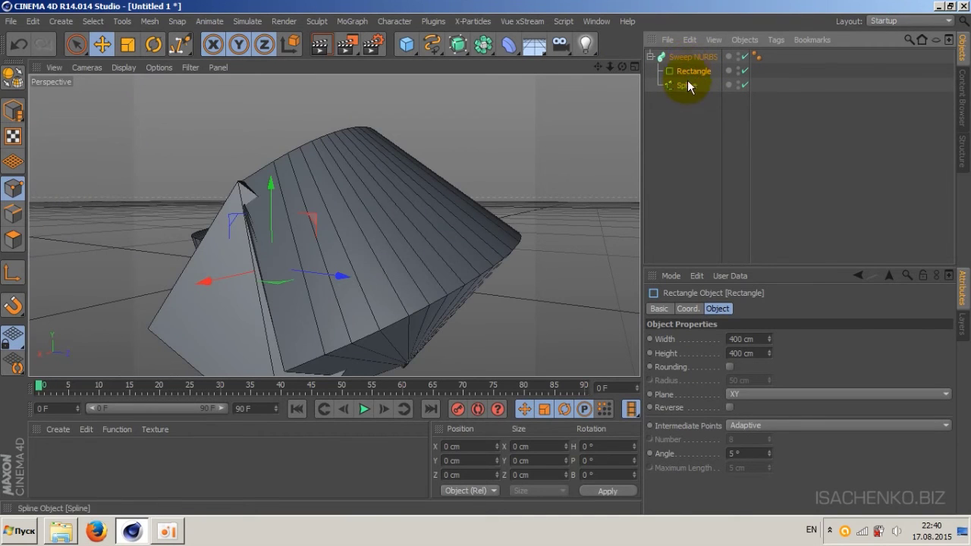
drag(622, 67, 607, 121)
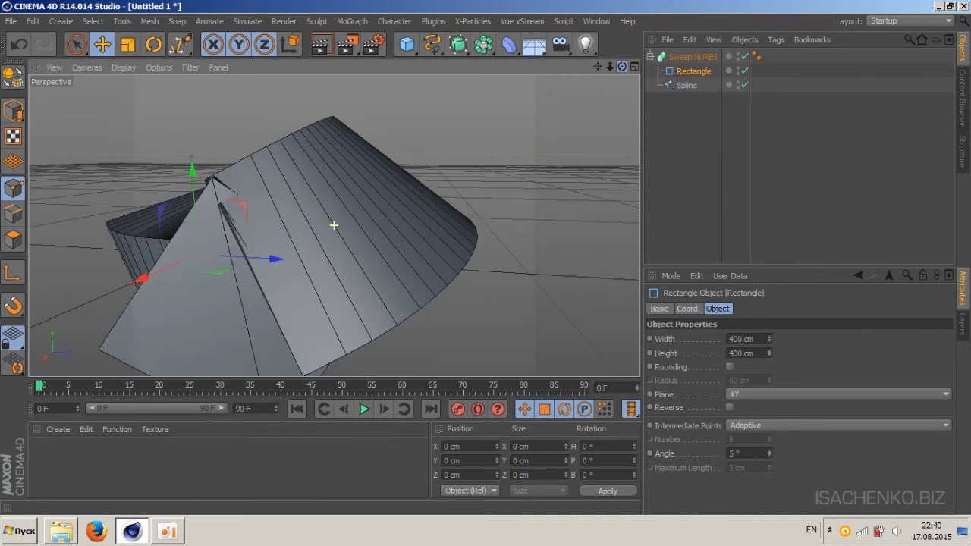
mouse_move(334, 226)
mouse_down()
mouse_move(609, 62)
mouse_move(693, 194)
mouse_up()
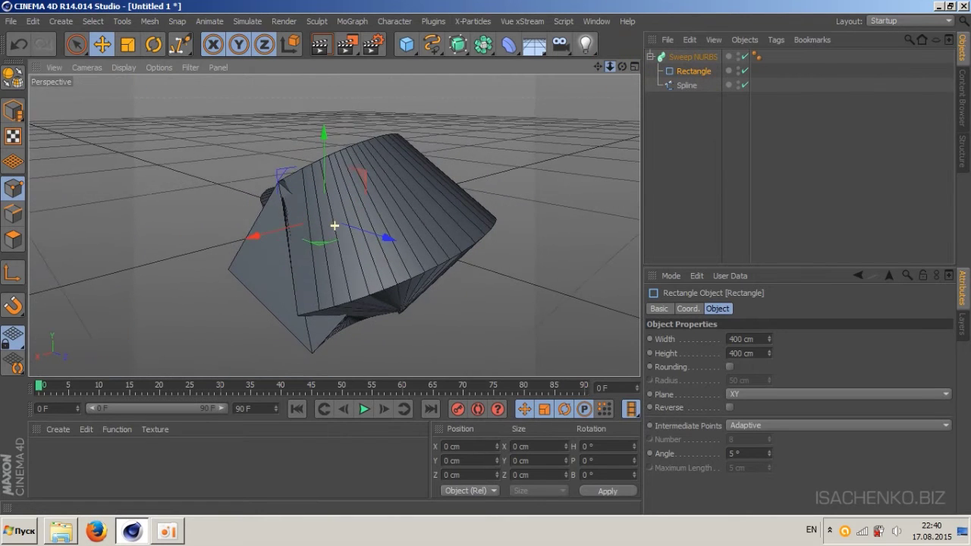
Scale the Rectangle profile down to about 15.6 cm so the sweep becomes a thin square-section strip.
click(127, 44)
drag(13, 111, 54, 127)
drag(305, 133, 348, 221)
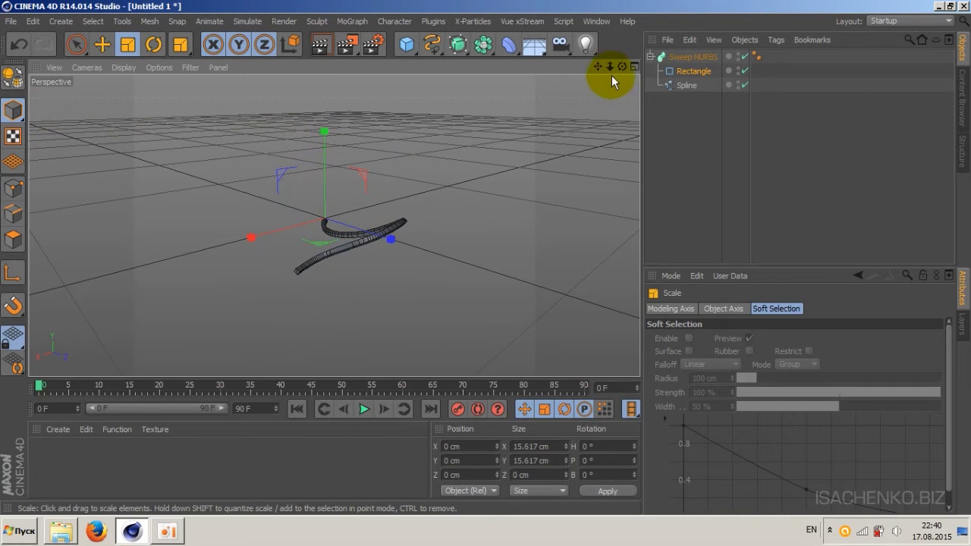
drag(608, 68, 531, 76)
drag(334, 225, 334, 226)
click(691, 56)
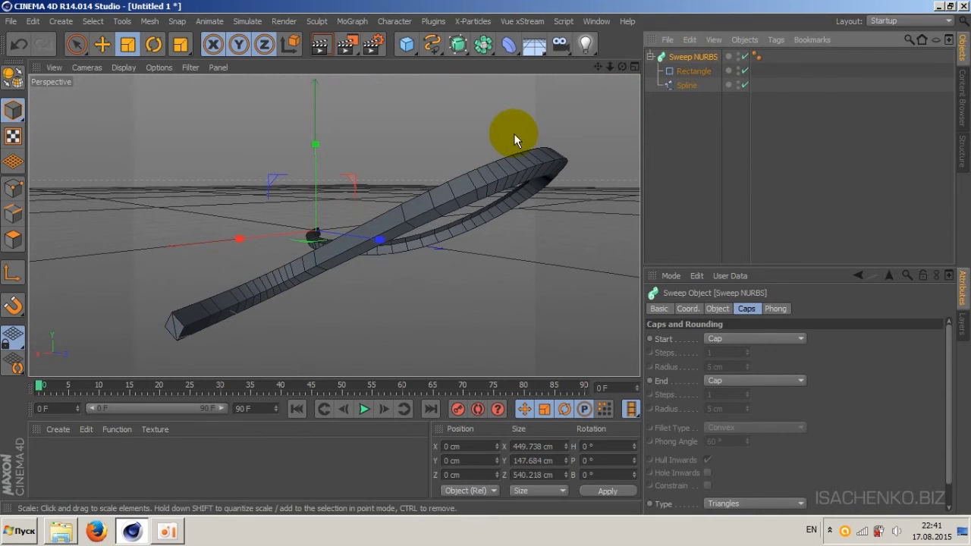
Raise and lower the Sweep NURBS Isoparm Subdivision value.
click(717, 309)
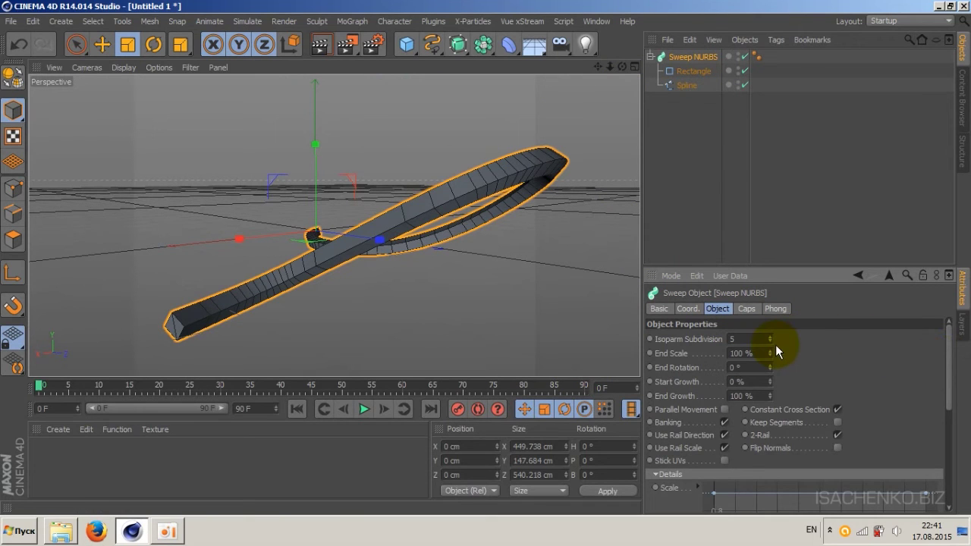
drag(770, 339, 770, 332)
drag(773, 347, 773, 351)
Taper the far end with End Scale, restore it to 100%, then try an End Rotation twist and undo it.
drag(770, 360, 769, 351)
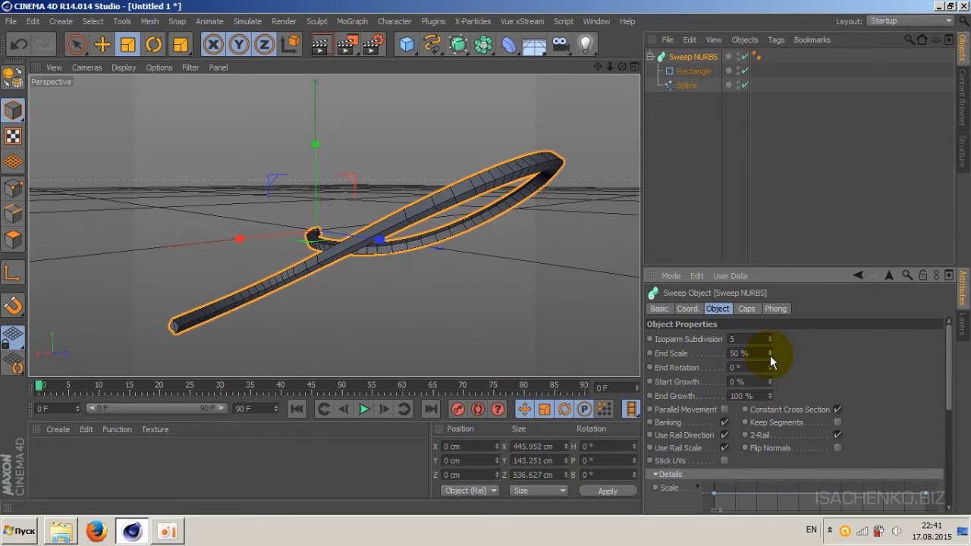
drag(770, 361, 770, 361)
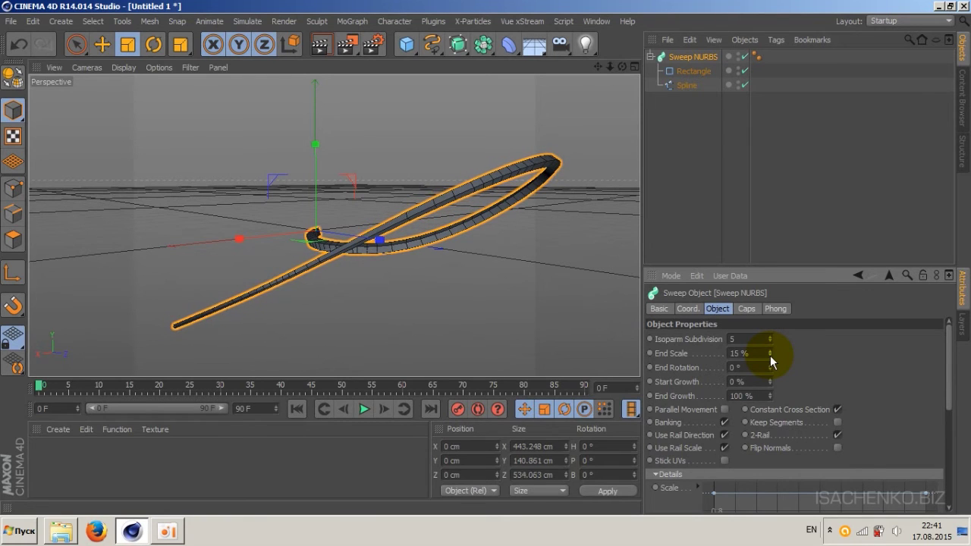
drag(770, 350, 771, 351)
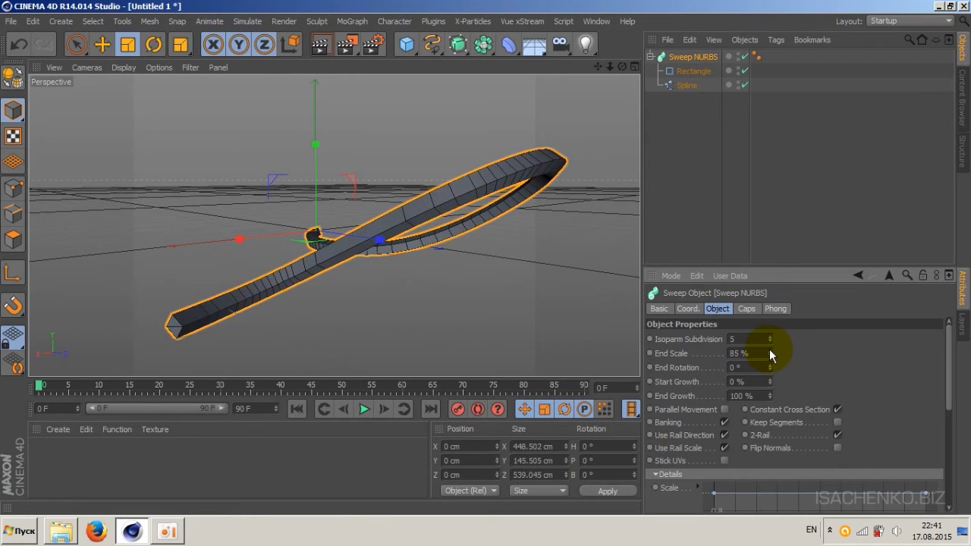
text(100)
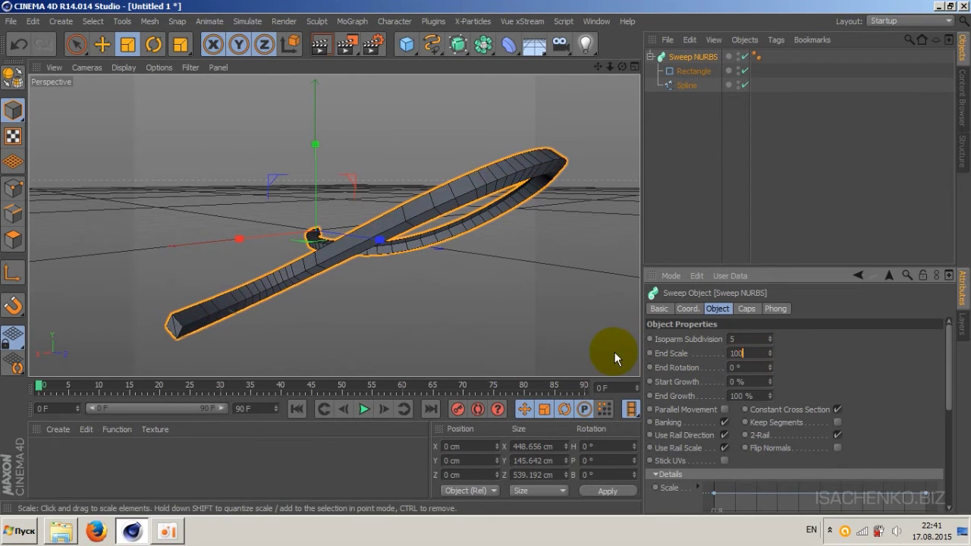
key(Return)
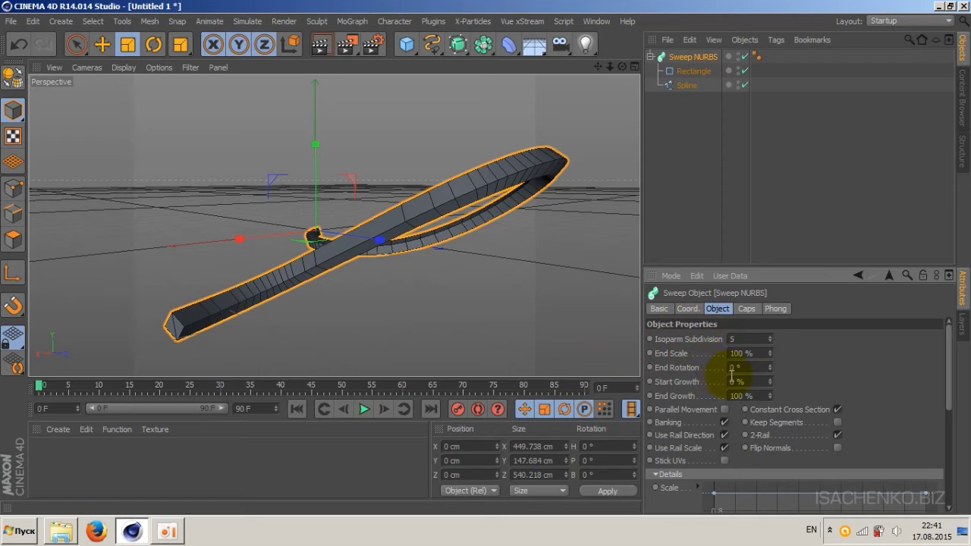
drag(770, 371, 770, 371)
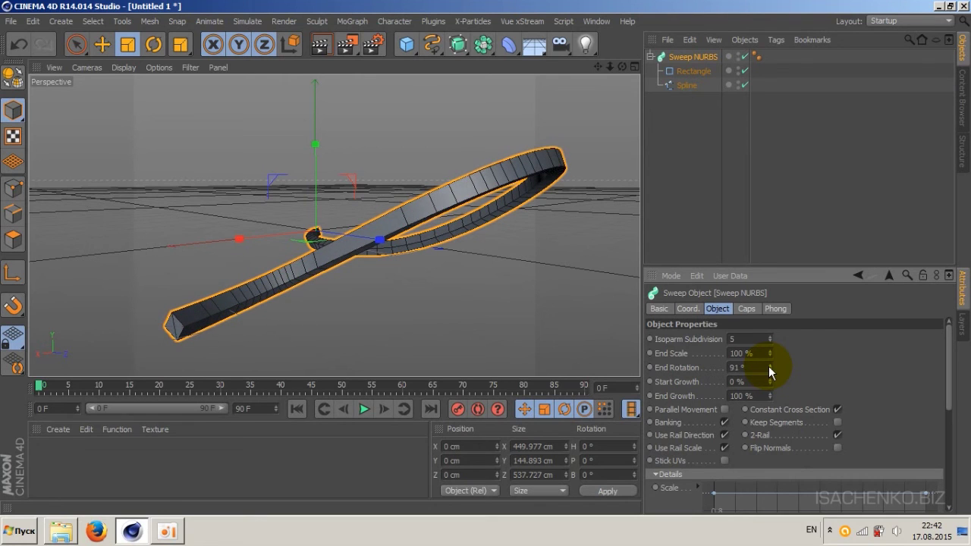
key(ctrl+z)
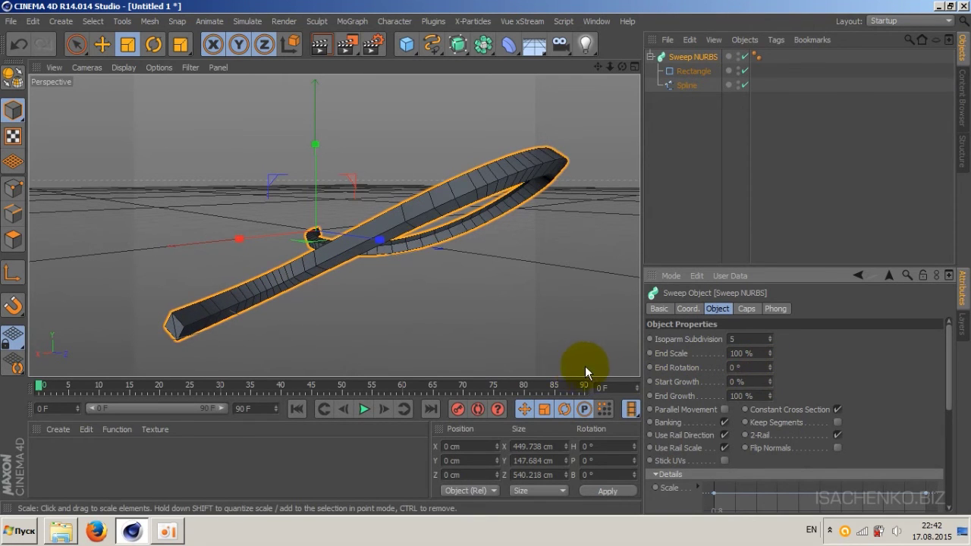
drag(617, 66, 676, 177)
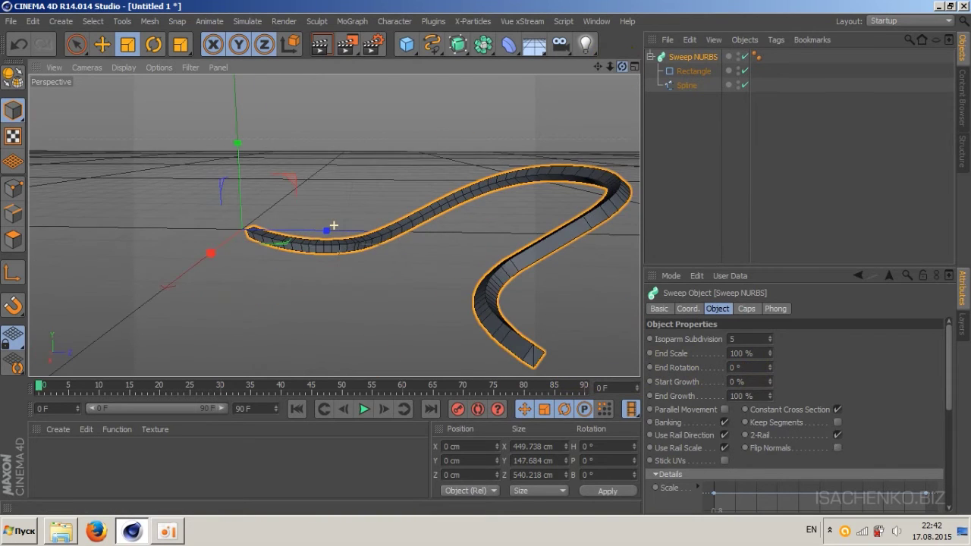
click(770, 379)
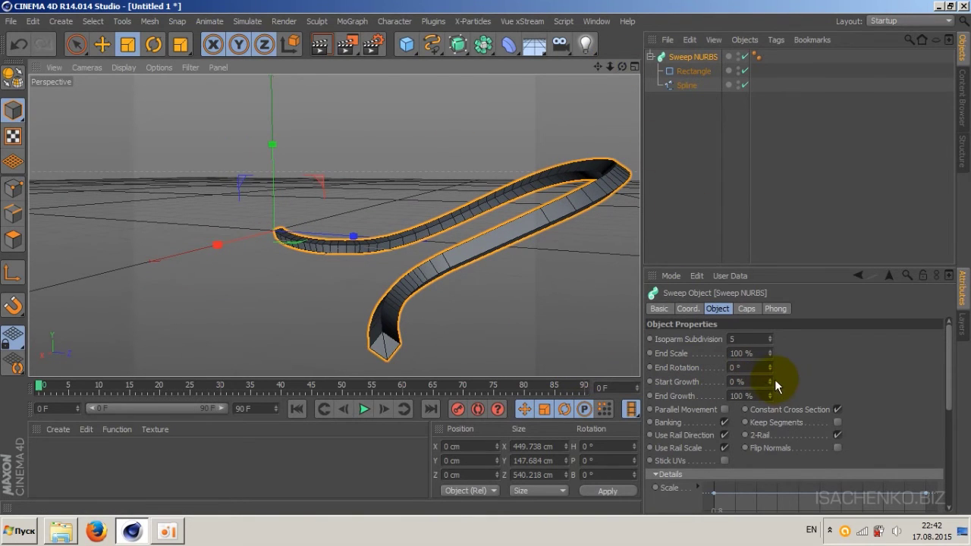
drag(770, 385, 770, 385)
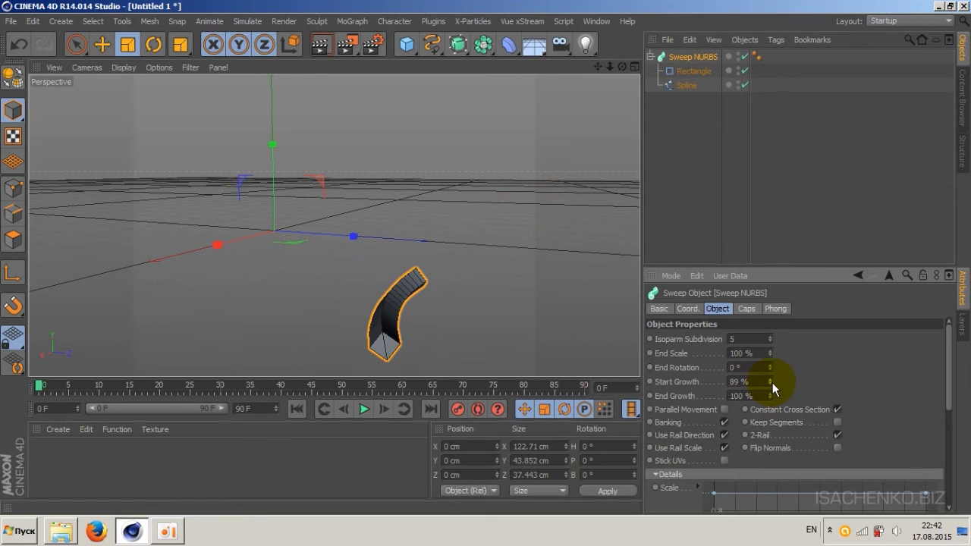
drag(774, 386, 770, 385)
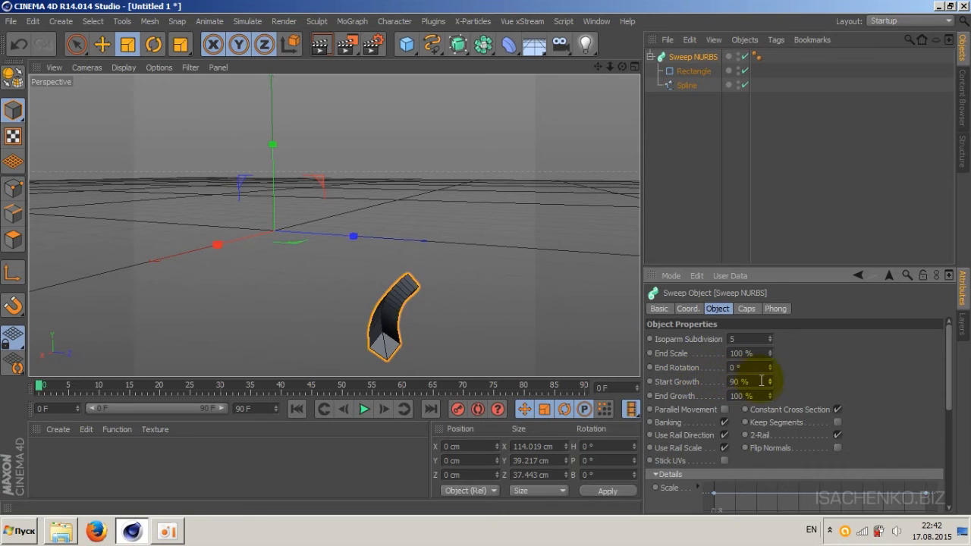
double_click(747, 381)
text(0)
key(Return)
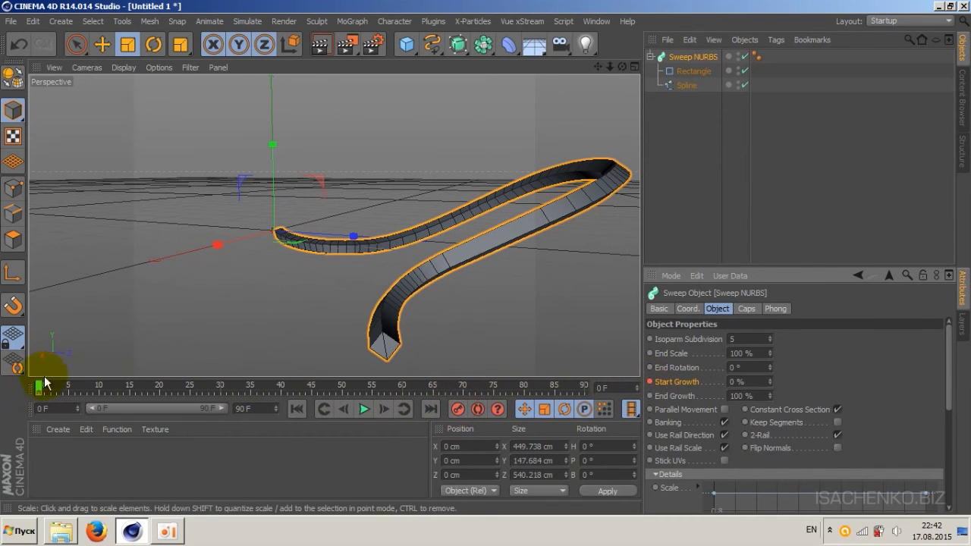
Keyframe Start Growth at 90% on frame 49 and scrub back to preview the ribbon.
drag(41, 390, 341, 388)
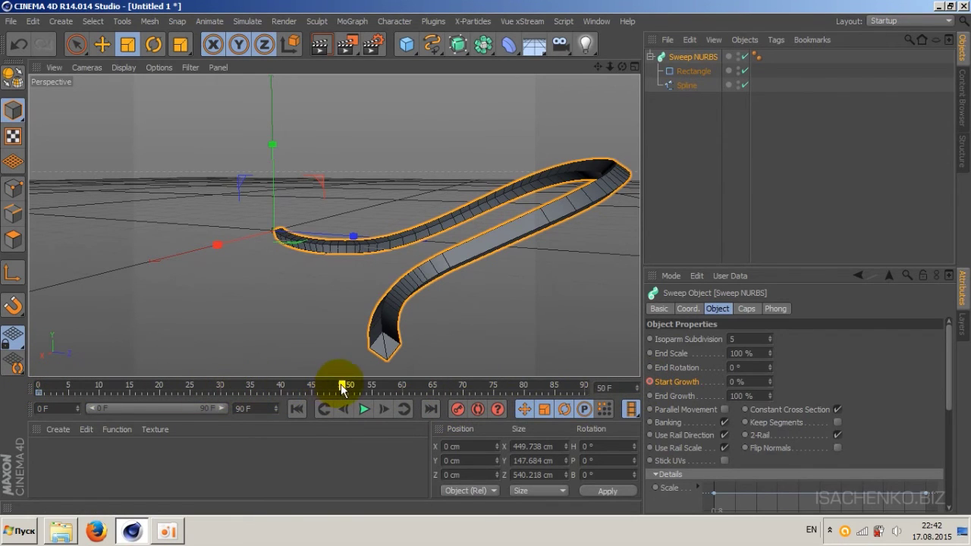
click(759, 381)
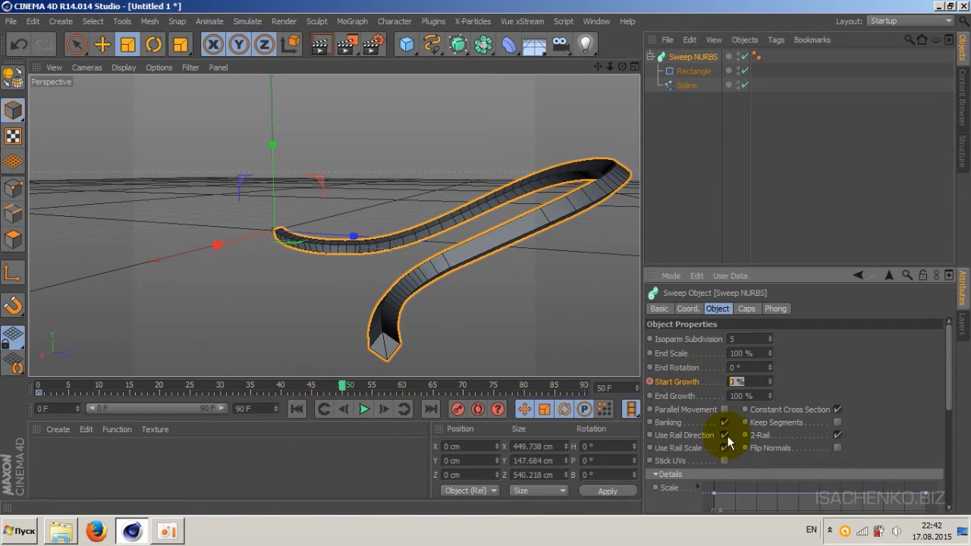
text(90)
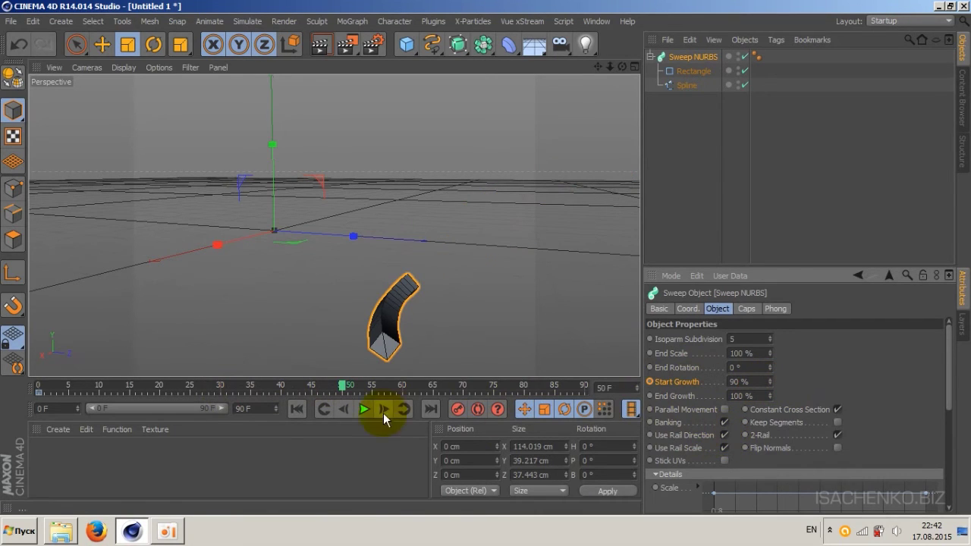
click(464, 410)
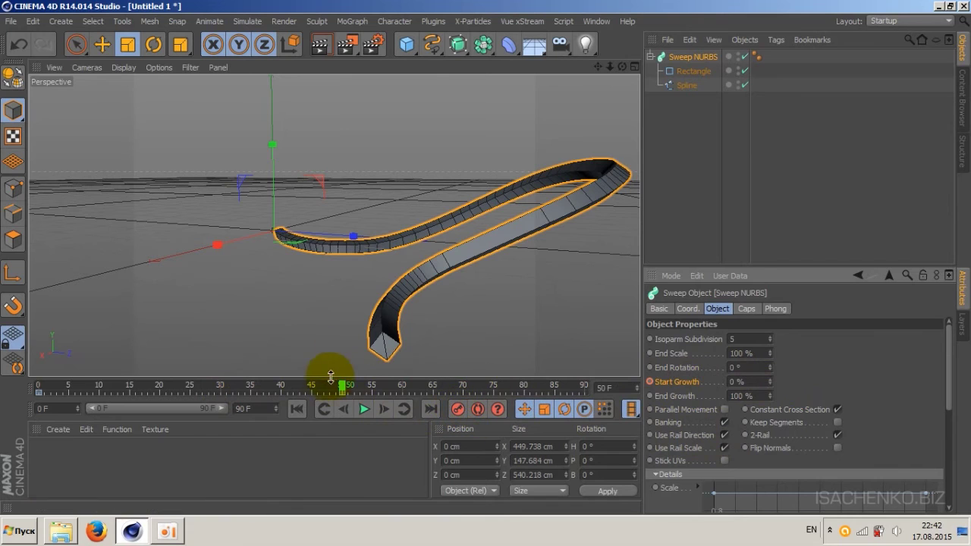
mouse_move(344, 389)
mouse_down()
mouse_move(268, 392)
mouse_move(354, 388)
mouse_move(343, 388)
mouse_up()
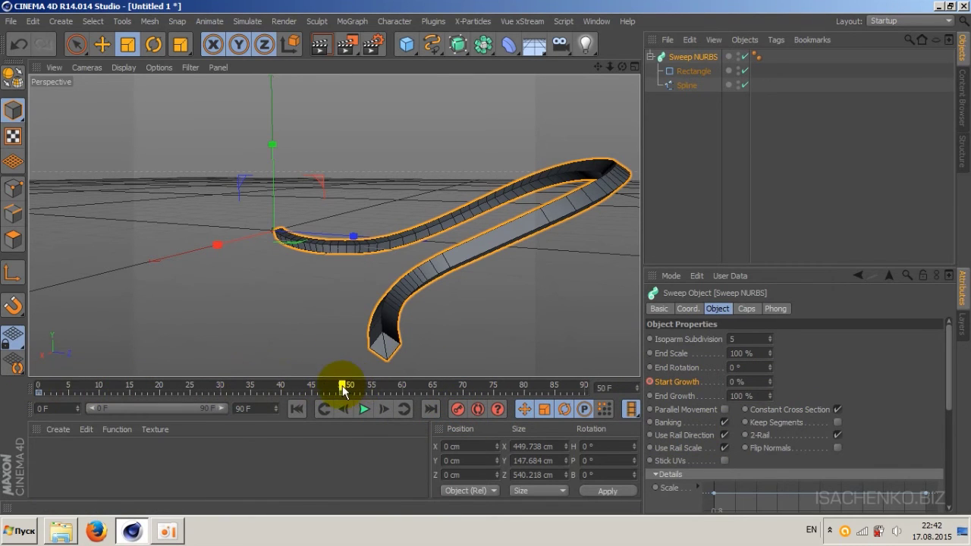
click(744, 382)
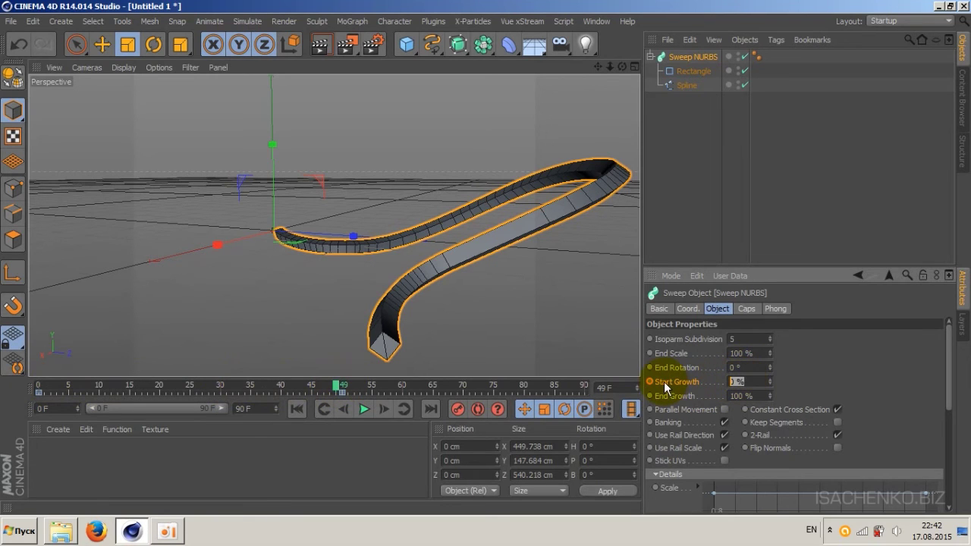
text(90)
key(Return)
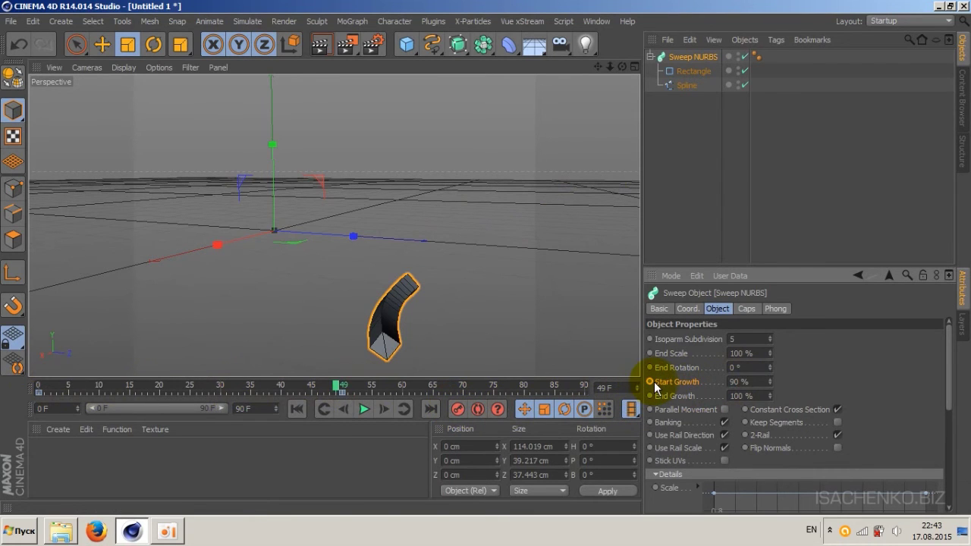
mouse_move(336, 387)
mouse_down()
mouse_move(11, 387)
mouse_move(334, 389)
mouse_move(22, 386)
mouse_move(235, 398)
mouse_move(341, 386)
mouse_move(9, 383)
mouse_move(321, 386)
mouse_move(32, 390)
mouse_move(40, 386)
mouse_up()
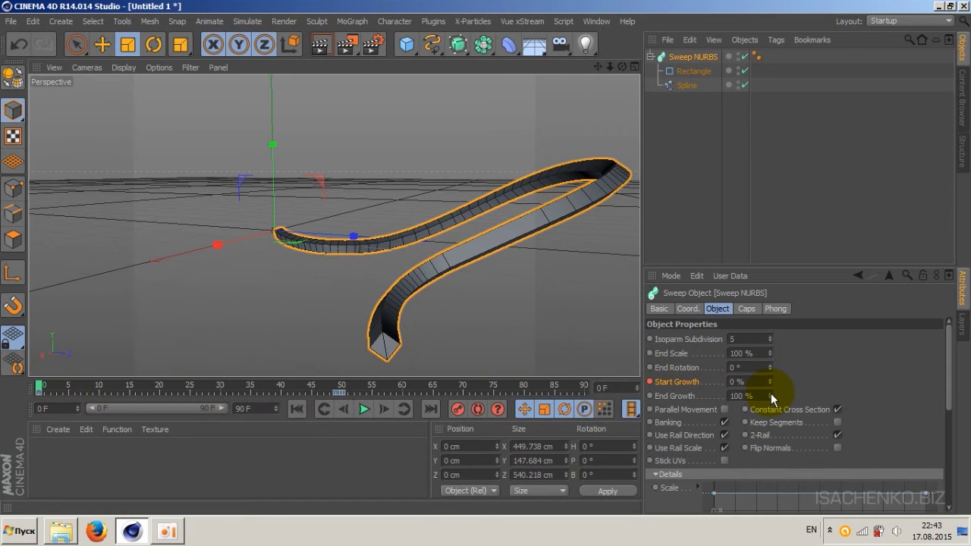
Lower End Growth slightly and inspect the Start Growth keyframes at frames 0 and 49.
drag(771, 400, 771, 399)
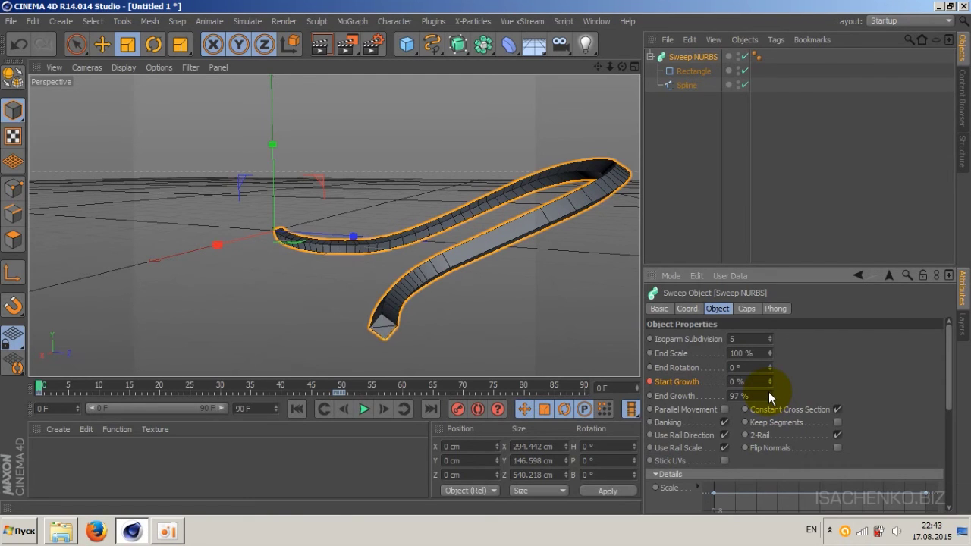
click(339, 393)
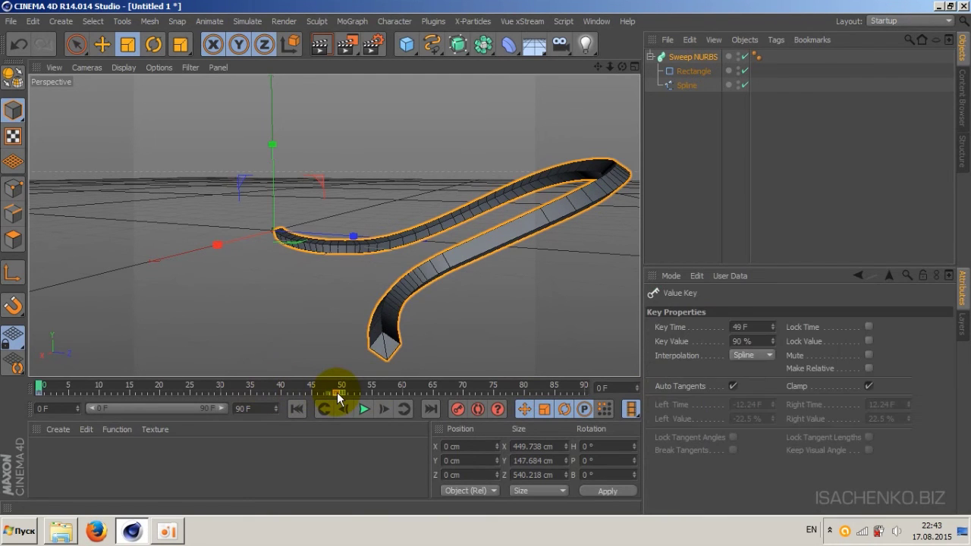
click(343, 396)
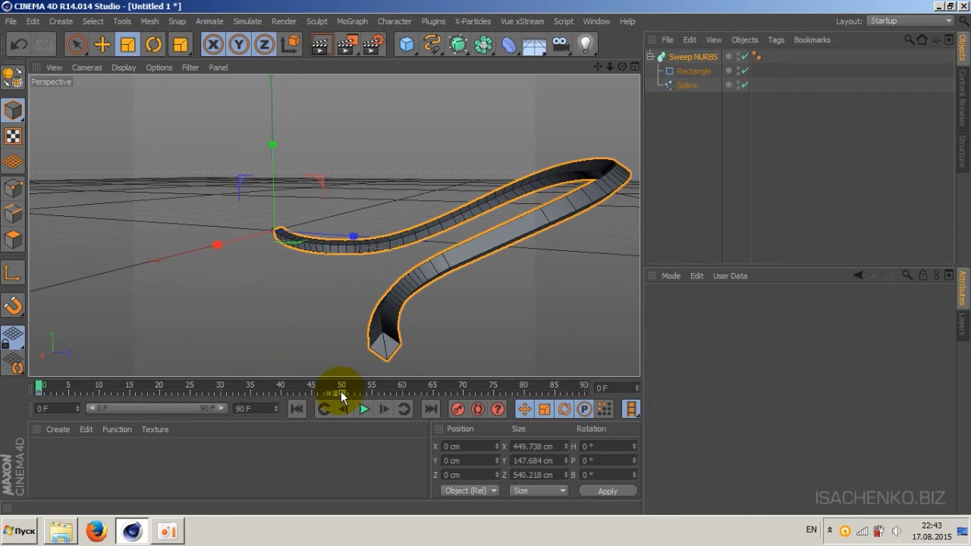
click(39, 395)
click(324, 403)
click(343, 396)
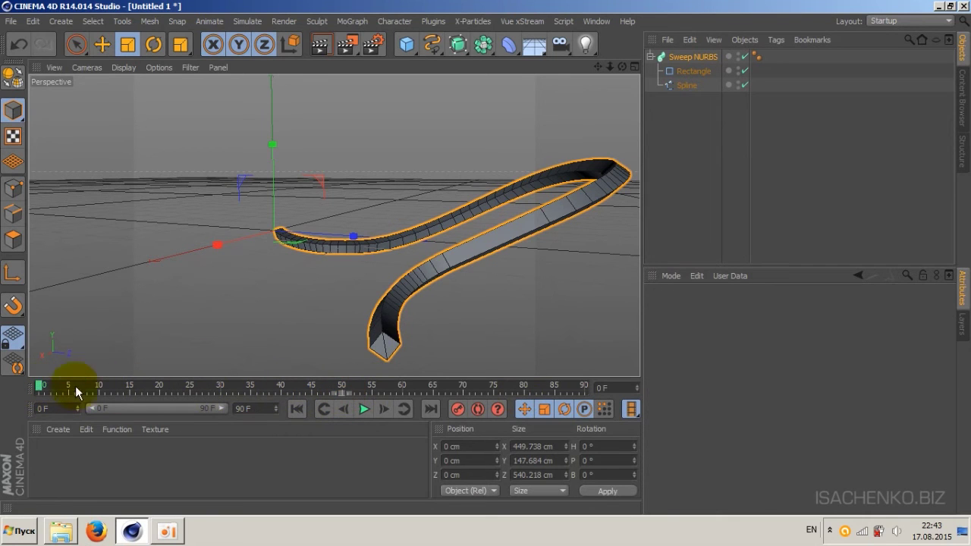
click(683, 56)
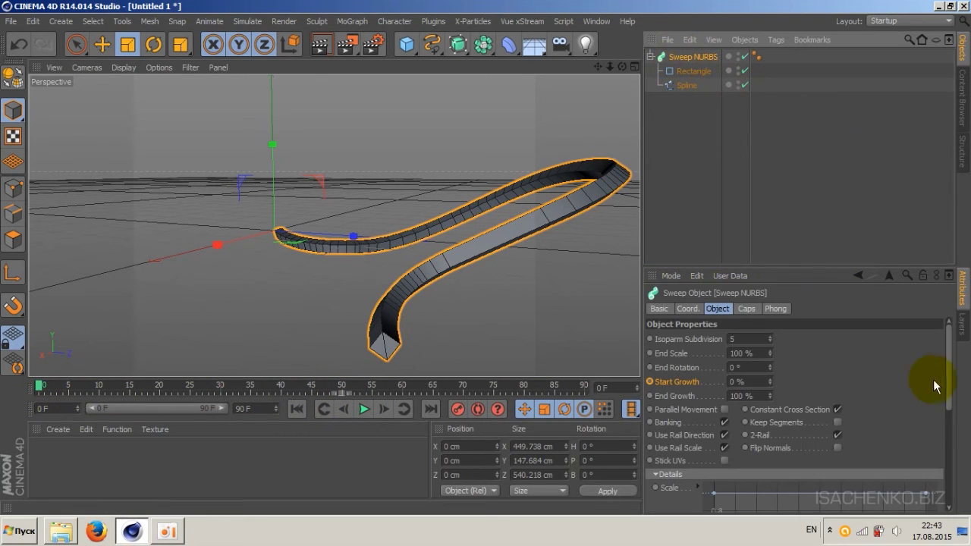
Expand the Sweep NURBS Details section to reveal the Scale and Rotation curves.
mouse_move(947, 386)
mouse_down()
mouse_move(947, 455)
mouse_move(946, 433)
mouse_up()
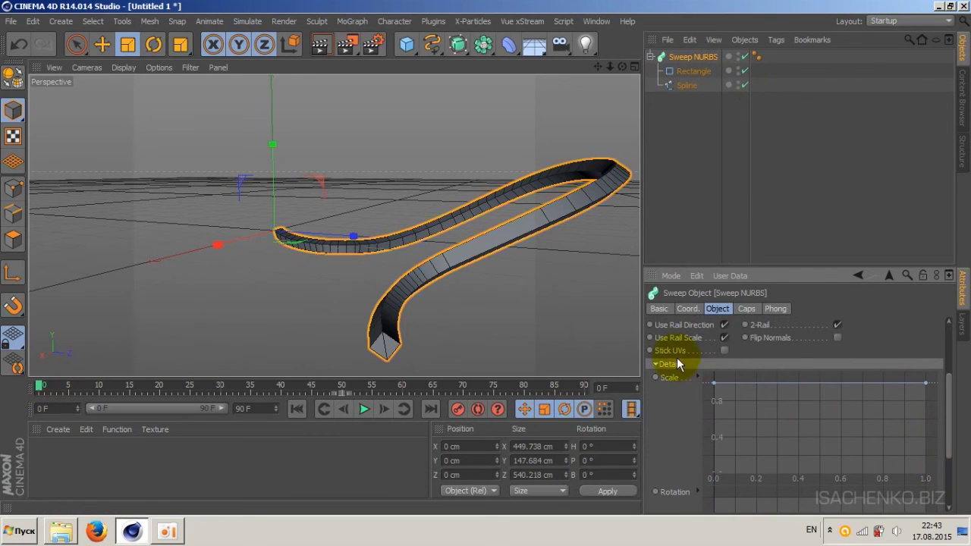
click(656, 363)
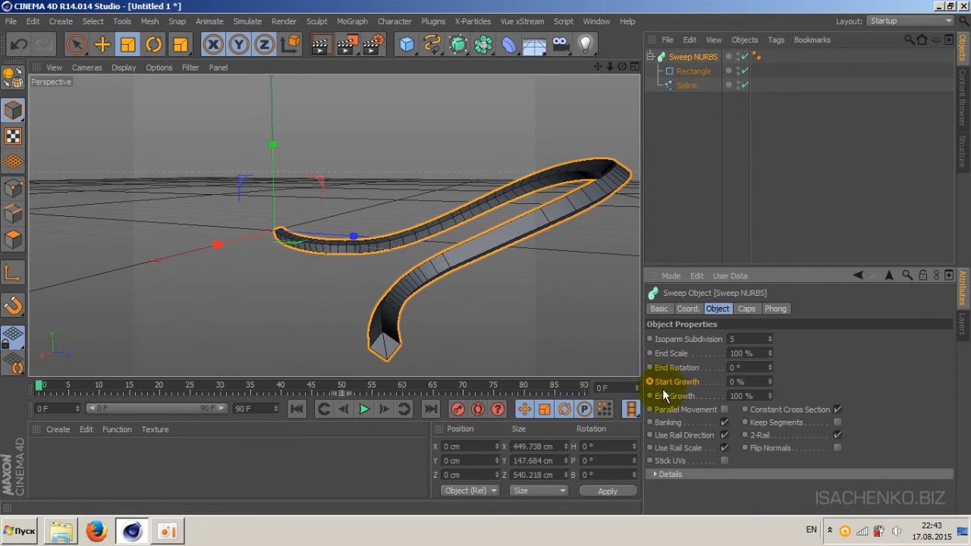
click(658, 474)
mouse_move(948, 326)
mouse_down()
mouse_move(957, 432)
mouse_move(949, 449)
mouse_move(949, 433)
mouse_move(966, 444)
mouse_up()
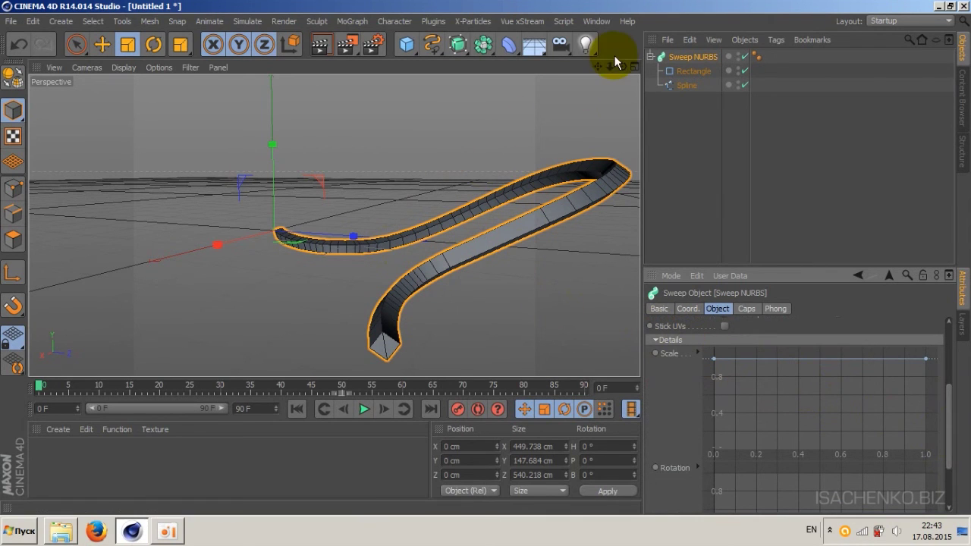
drag(622, 67, 584, 70)
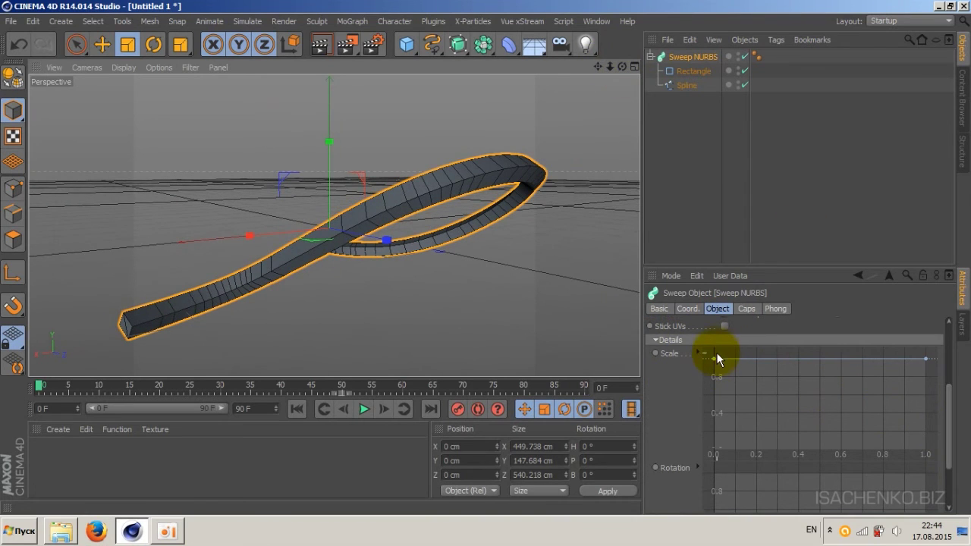
Lower the Scale curve's start, add a middle point and pull it down to thin the ribbon.
mouse_move(714, 357)
mouse_down()
mouse_move(711, 434)
mouse_move(708, 397)
mouse_move(716, 433)
mouse_move(713, 400)
mouse_move(710, 412)
mouse_up()
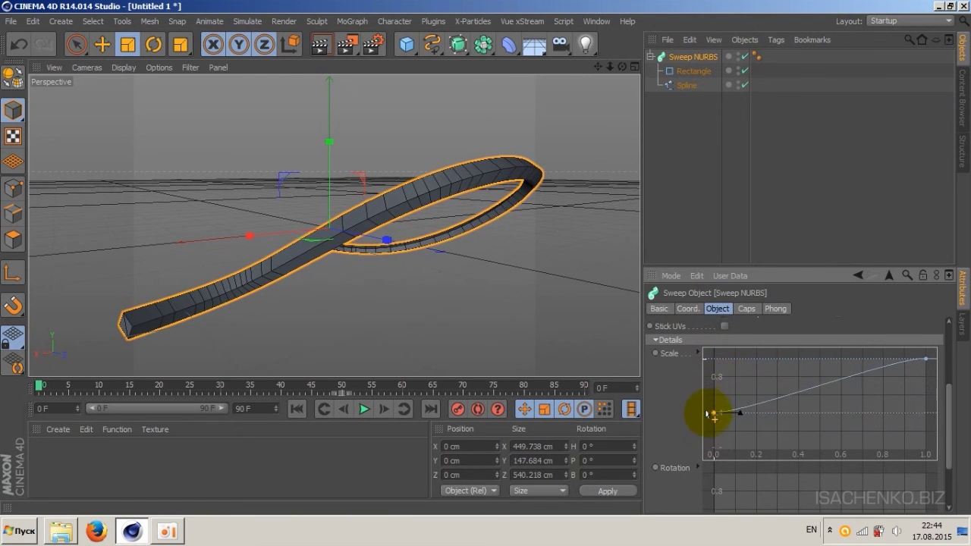
drag(622, 67, 635, 80)
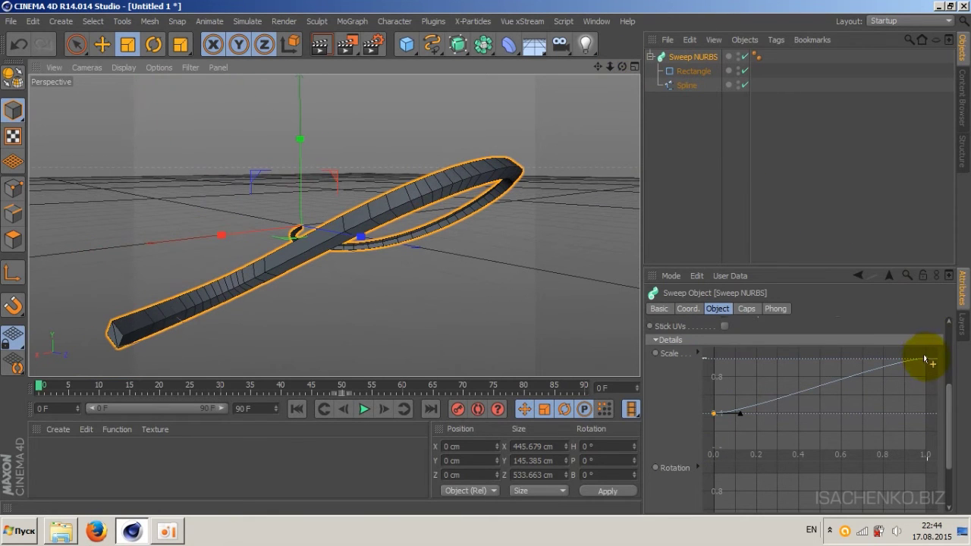
mouse_move(925, 361)
mouse_down()
mouse_move(919, 434)
mouse_move(910, 397)
mouse_move(926, 358)
mouse_up()
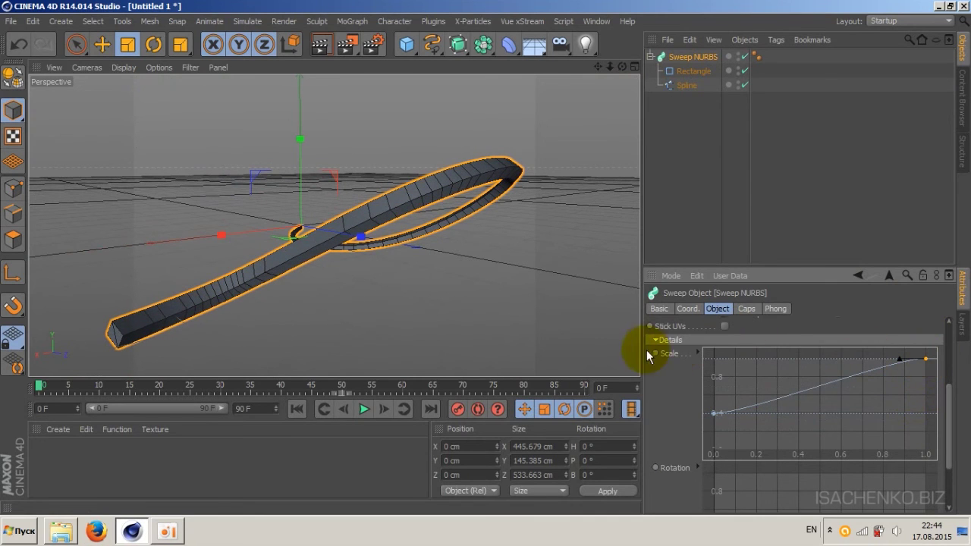
mouse_move(925, 359)
mouse_down()
mouse_move(910, 386)
mouse_move(924, 427)
mouse_move(912, 440)
mouse_move(910, 379)
mouse_move(921, 361)
mouse_up()
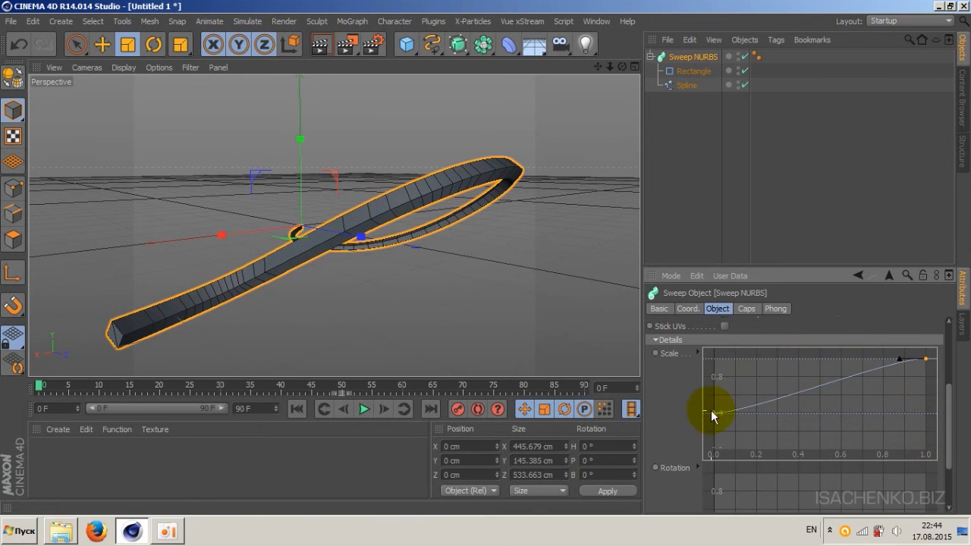
mouse_move(711, 412)
mouse_down()
mouse_move(785, 397)
mouse_move(709, 397)
mouse_move(705, 427)
mouse_move(752, 399)
mouse_up()
ctrl+click(816, 380)
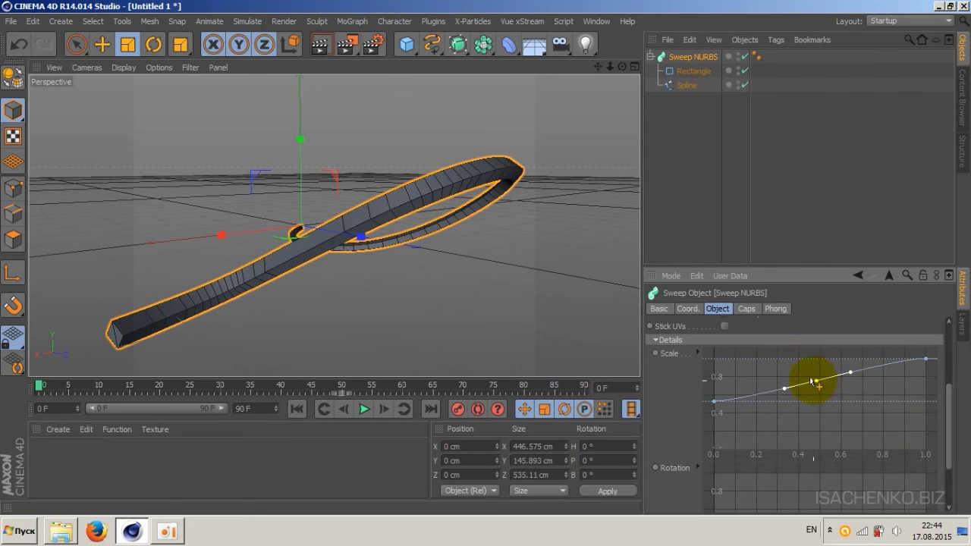
mouse_move(815, 381)
mouse_down()
mouse_move(815, 418)
mouse_move(806, 339)
mouse_move(806, 448)
mouse_move(806, 430)
mouse_up()
mouse_move(623, 66)
mouse_down()
mouse_move(531, 152)
mouse_move(455, 159)
mouse_move(748, 145)
mouse_up()
scroll(953, 404, down, 3)
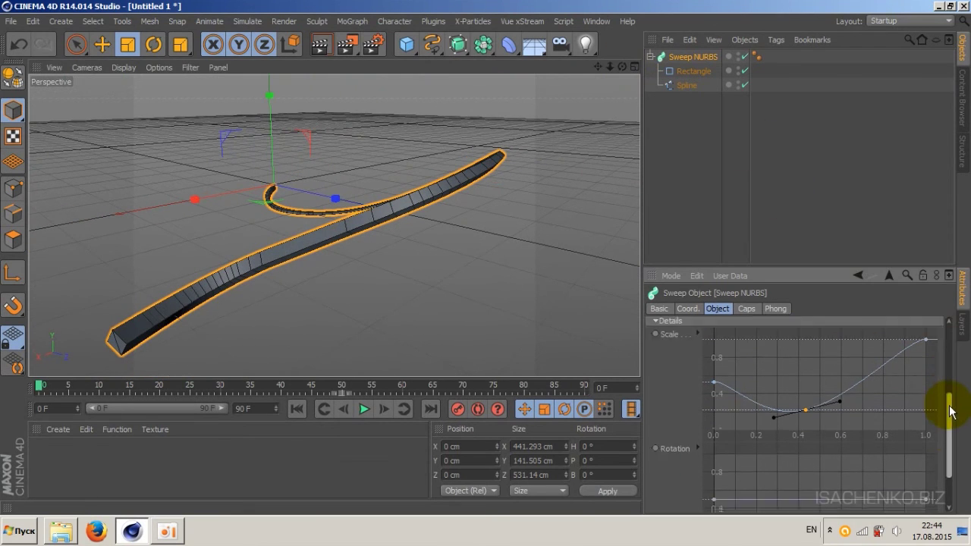
Raise the Rotation curve's end, lower its start, and add two points dragged into a wave.
drag(925, 440, 922, 385)
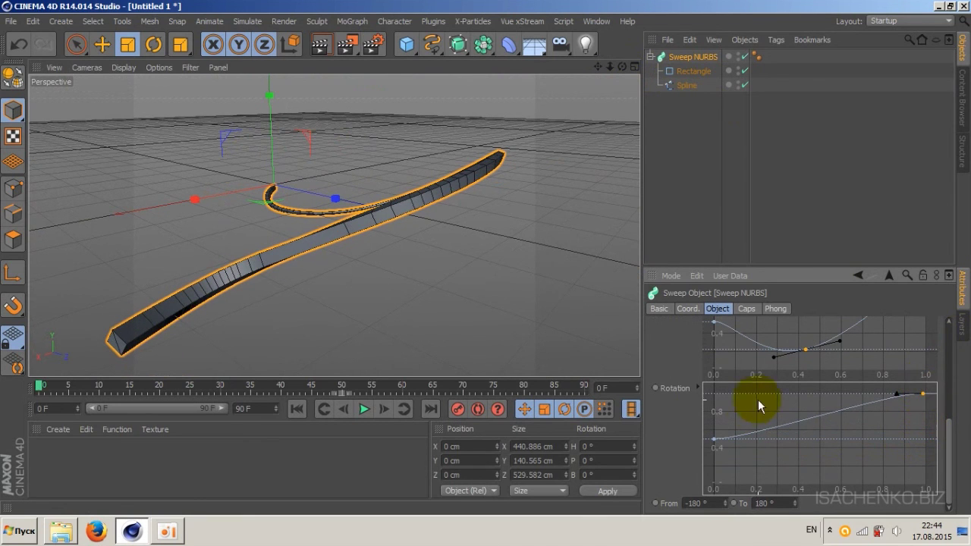
drag(713, 439, 714, 458)
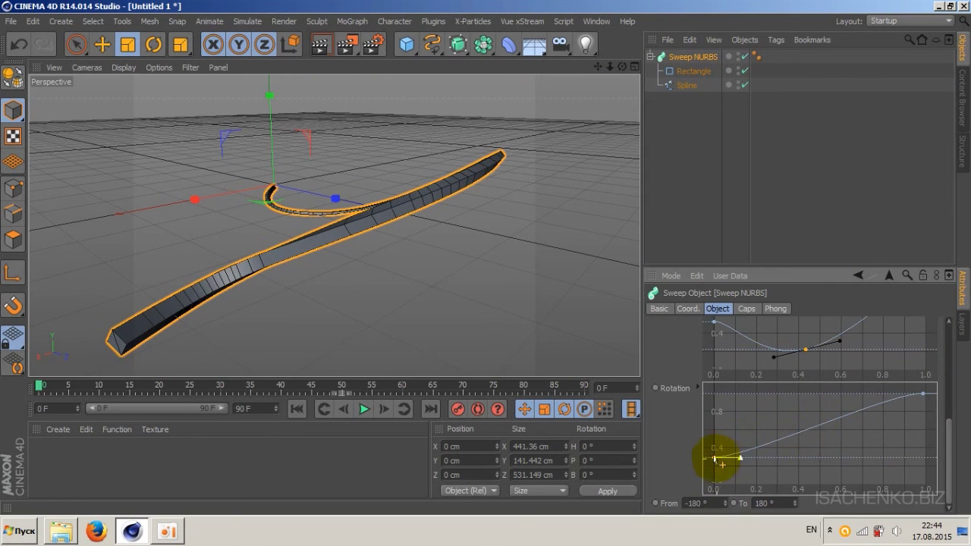
mouse_move(712, 459)
mouse_down()
mouse_move(713, 478)
mouse_move(708, 470)
mouse_up()
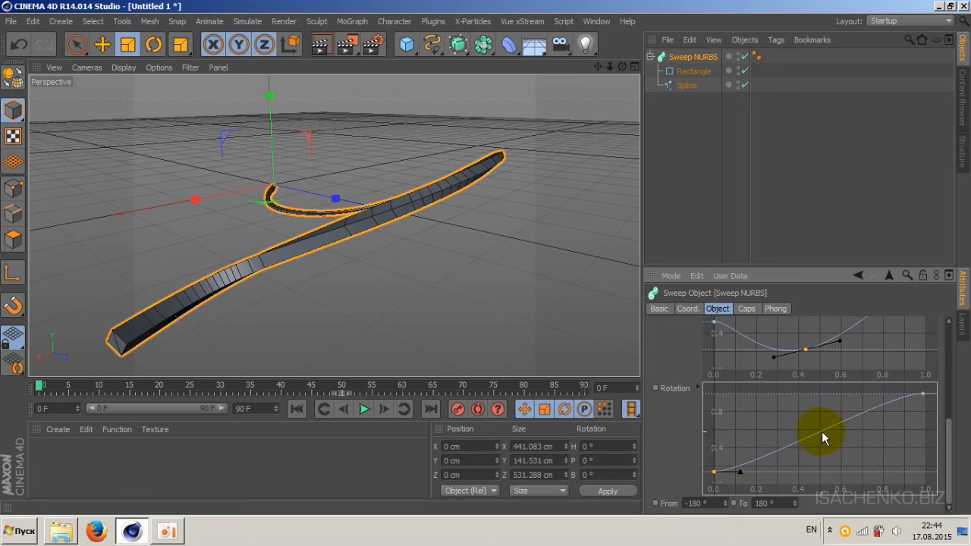
ctrl+click(870, 409)
ctrl+click(772, 458)
drag(871, 410, 871, 461)
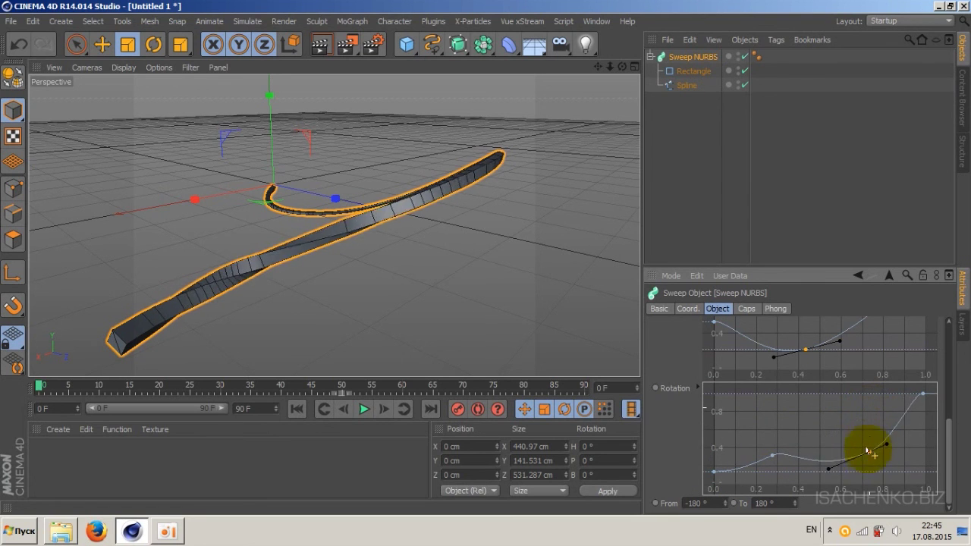
mouse_move(771, 455)
mouse_down()
mouse_move(771, 401)
mouse_move(770, 433)
mouse_up()
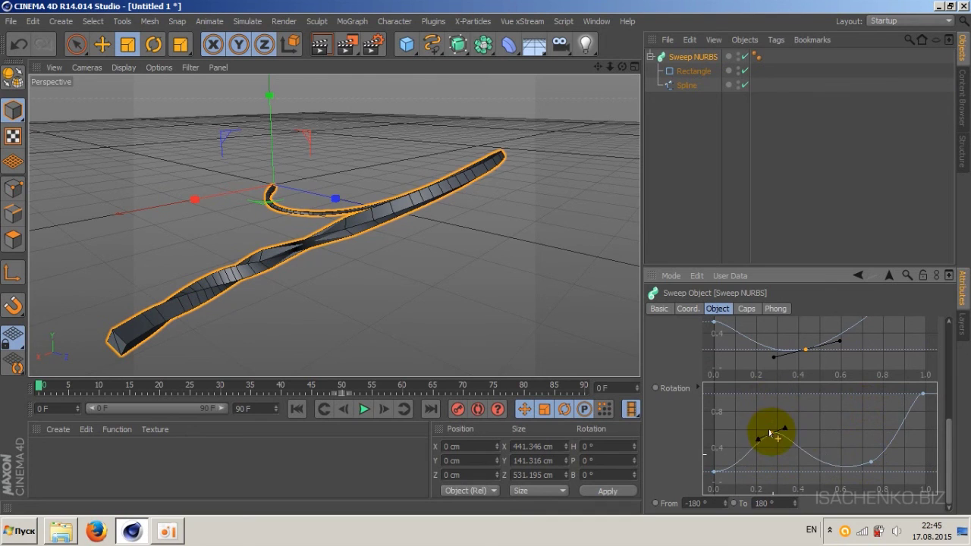
drag(947, 444, 948, 362)
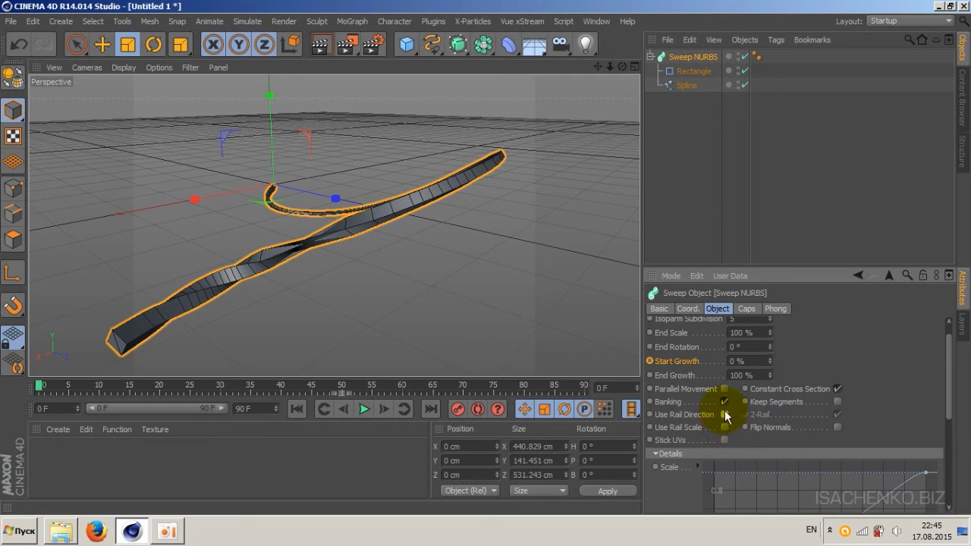
Orbit in on the strip loop and switch on Use Rail Direction for the Sweep NURBS.
drag(622, 67, 546, 84)
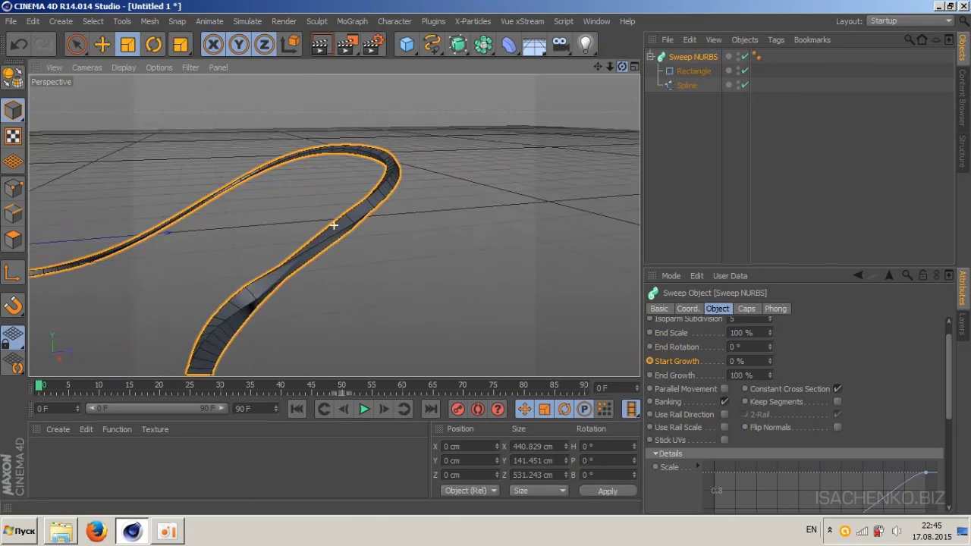
mouse_move(622, 66)
mouse_down()
mouse_move(576, 73)
mouse_move(622, 67)
mouse_up()
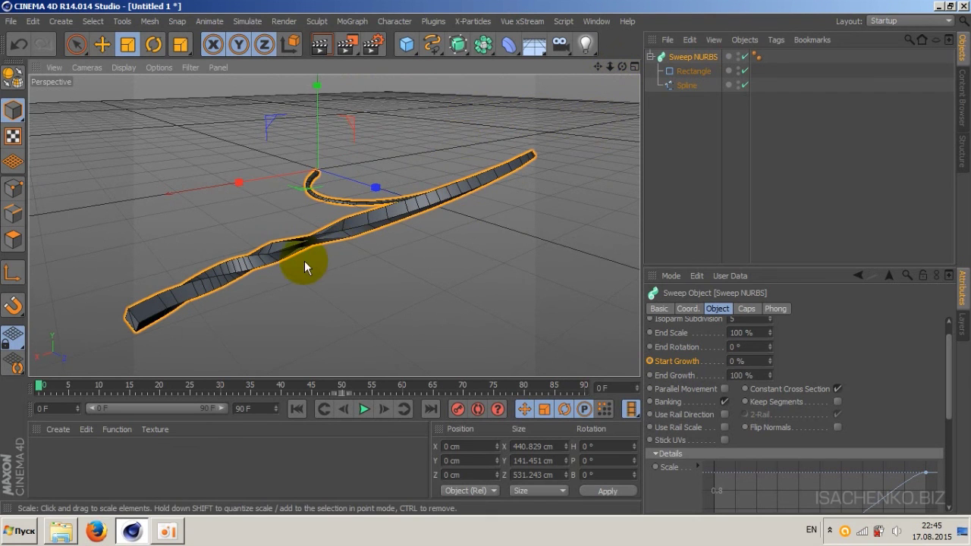
mouse_move(623, 67)
mouse_down()
mouse_move(600, 72)
mouse_move(764, 277)
mouse_up()
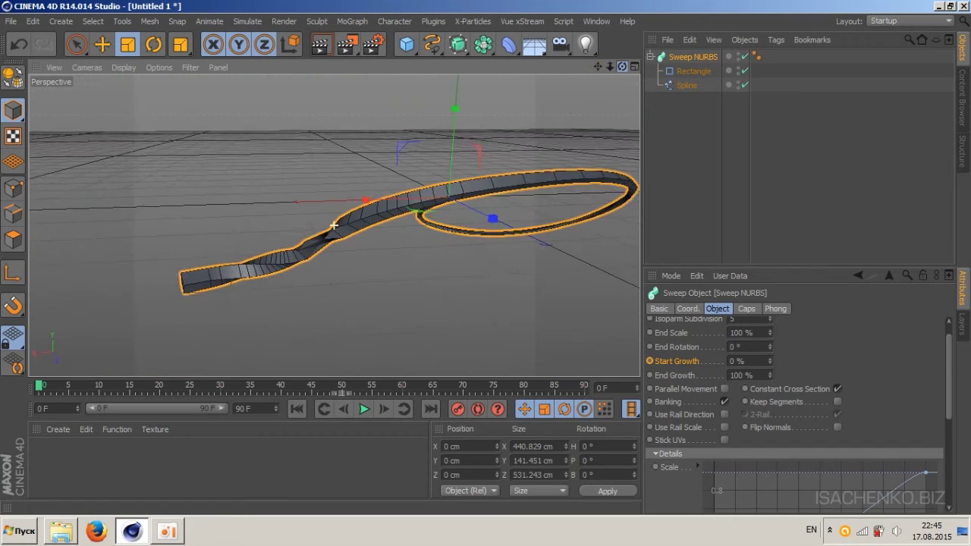
click(724, 415)
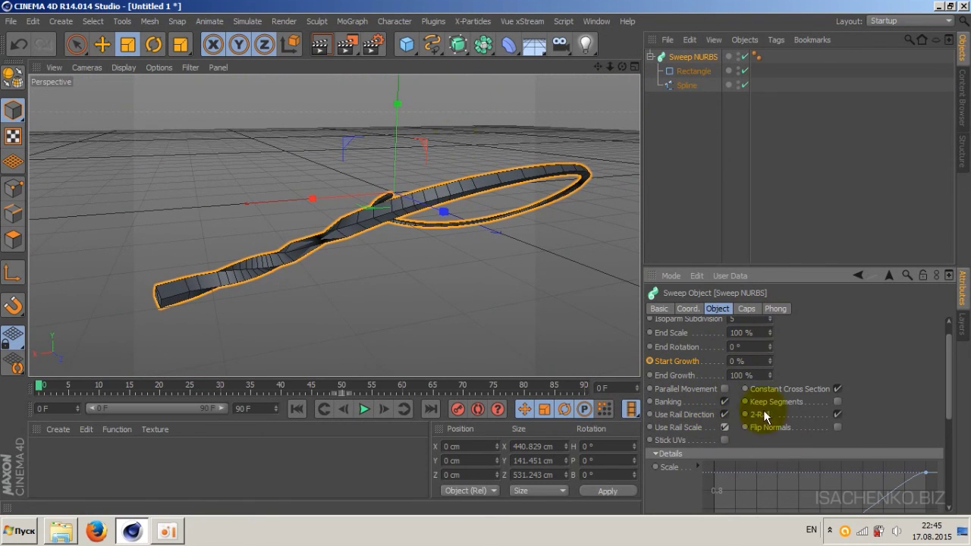
mouse_move(947, 375)
mouse_down()
mouse_move(953, 434)
mouse_move(951, 358)
mouse_up()
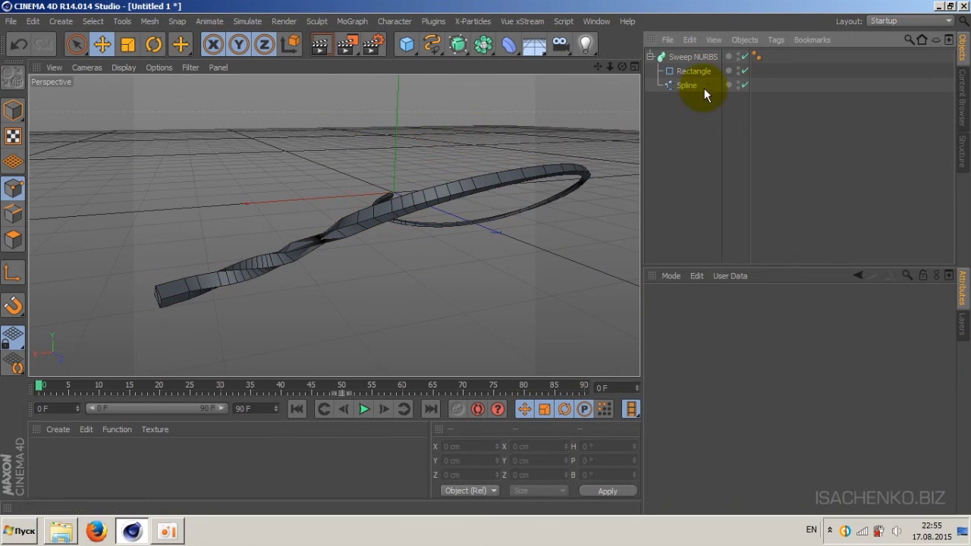
click(681, 59)
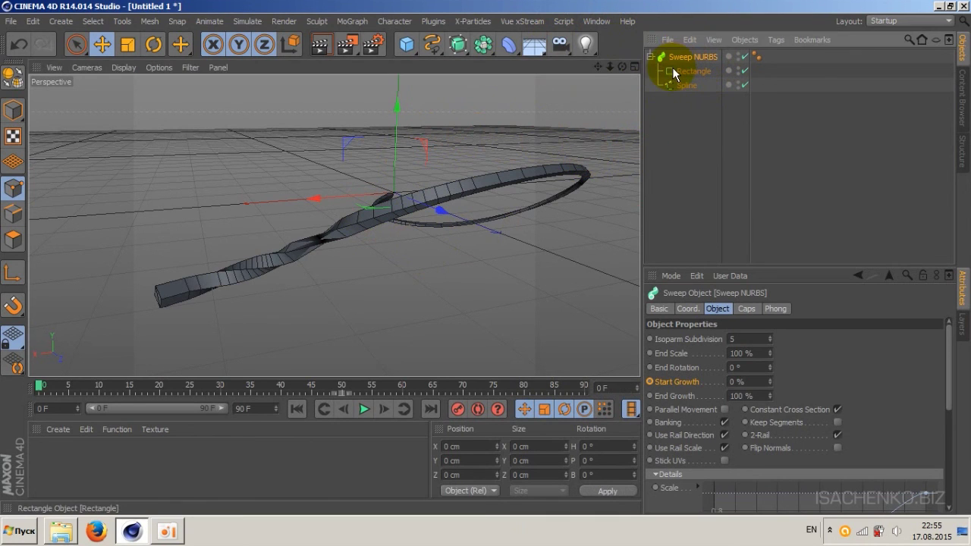
Delete the Sweep NURBS setup and add a Bezier NURBS surface (24 × 24 subdivisions, 3 × 3 grid).
key(Delete)
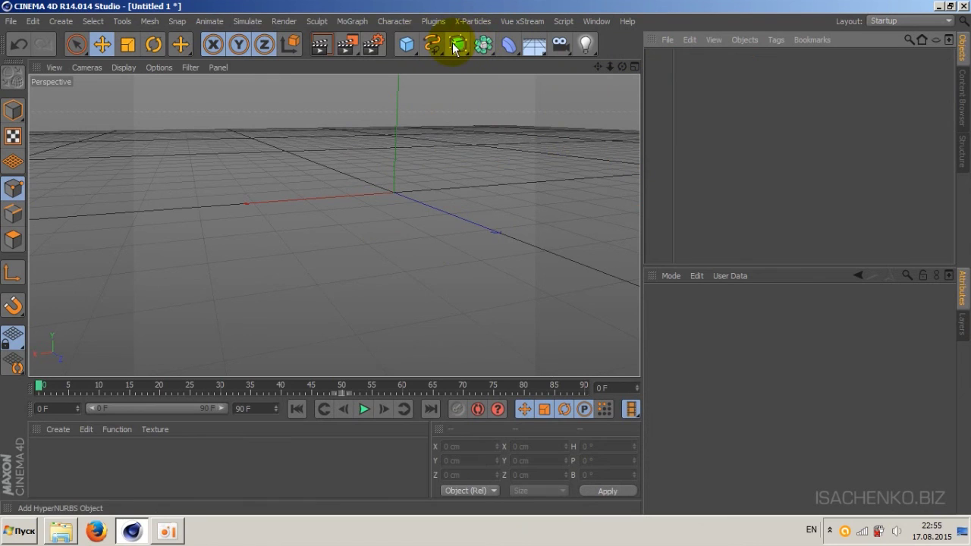
click(458, 47)
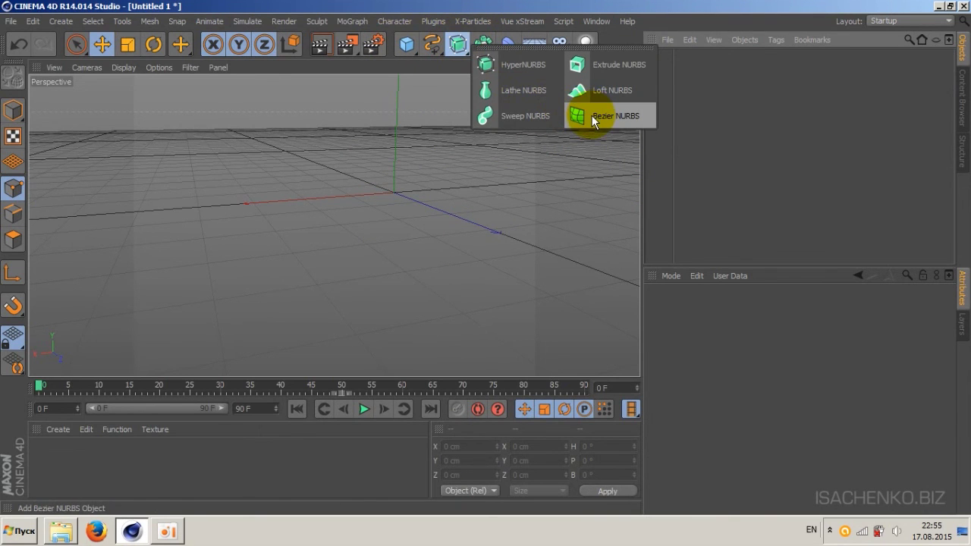
click(592, 115)
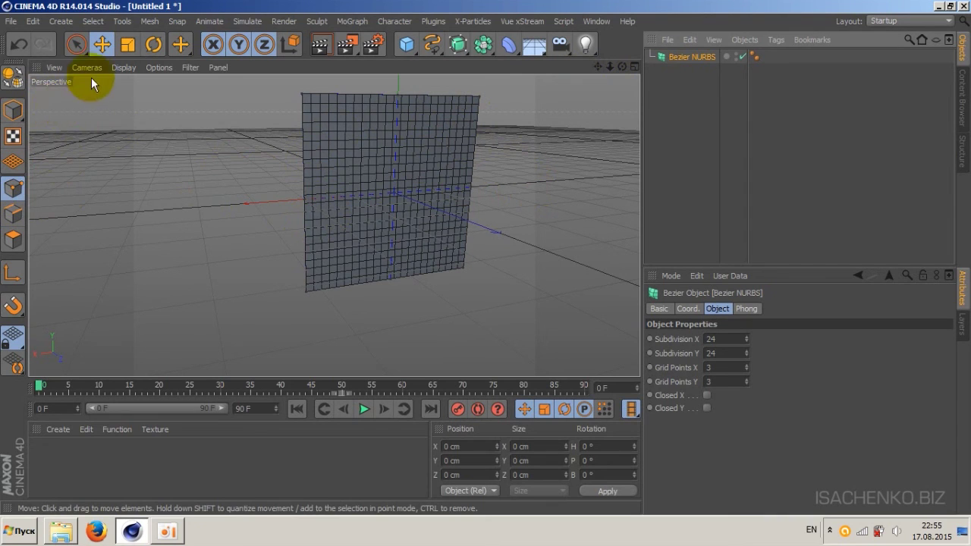
In Points mode, pull the upper-left, upper-right and lower-left corner points out along Z.
click(11, 191)
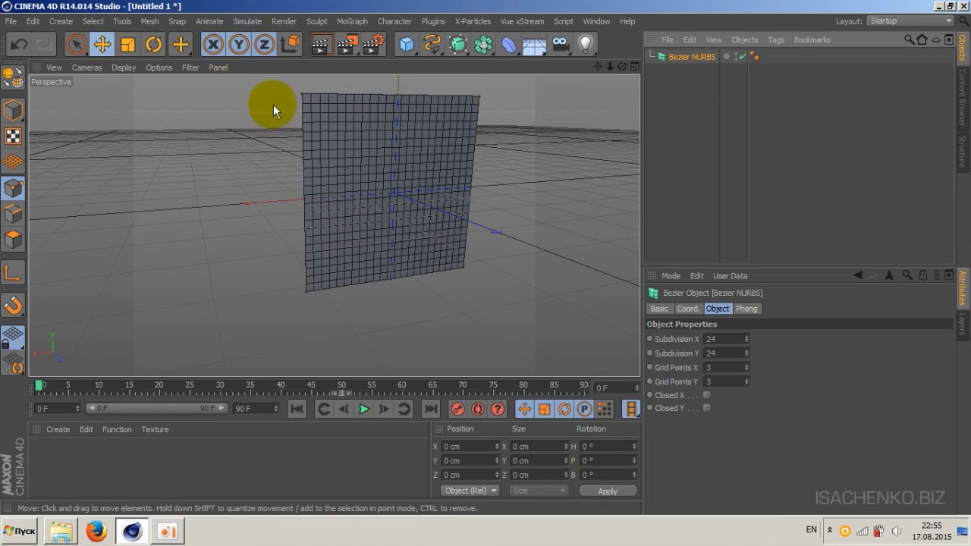
click(303, 95)
drag(325, 91, 370, 89)
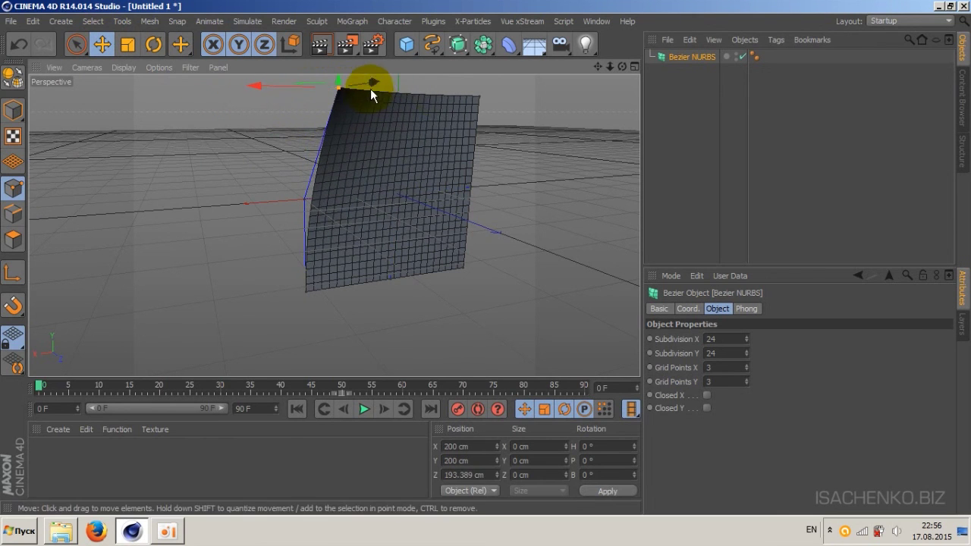
click(478, 95)
drag(538, 92, 580, 93)
click(306, 292)
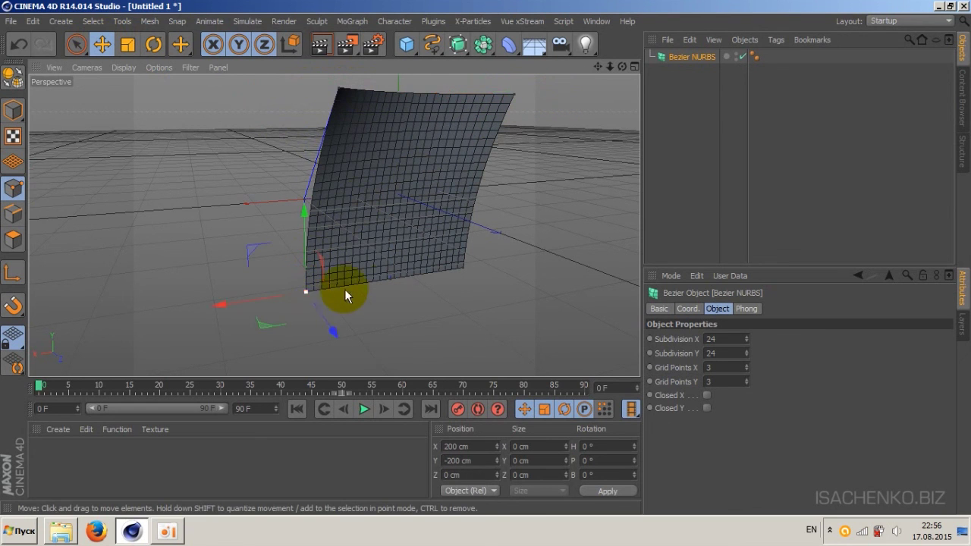
drag(323, 325, 410, 323)
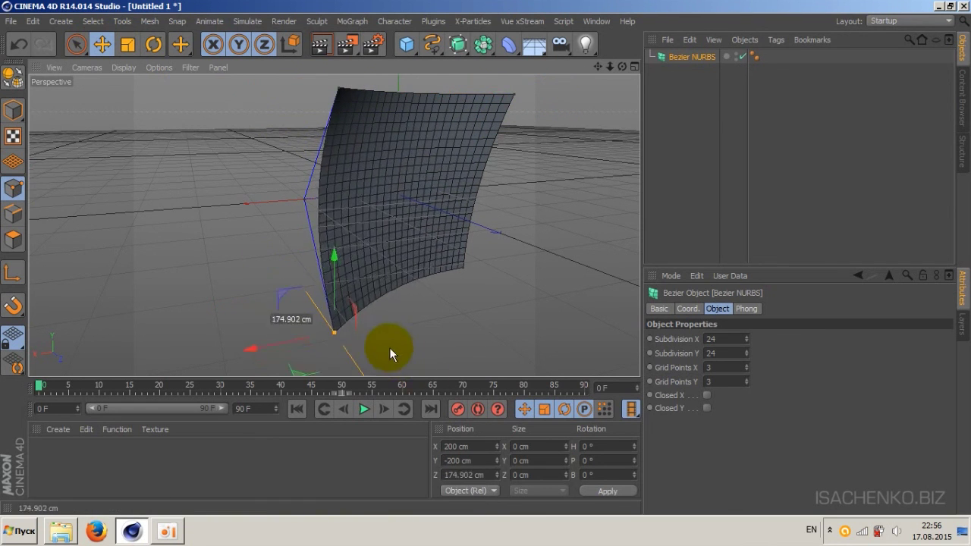
Push the lower-right and bottom corner points further out, curving the sheet into a swoop.
drag(622, 67, 574, 299)
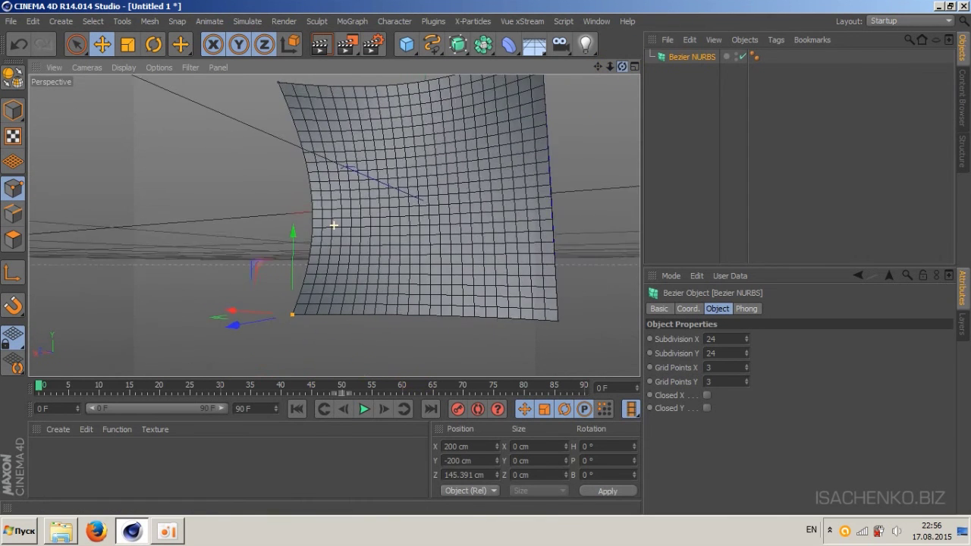
click(563, 320)
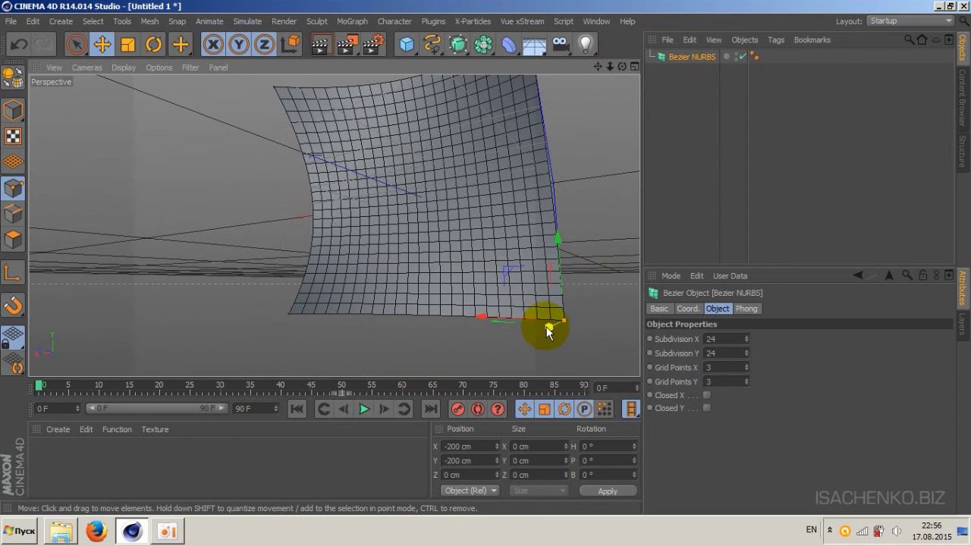
drag(548, 331, 460, 332)
mouse_move(623, 67)
mouse_down()
mouse_move(334, 225)
mouse_move(535, 129)
mouse_up()
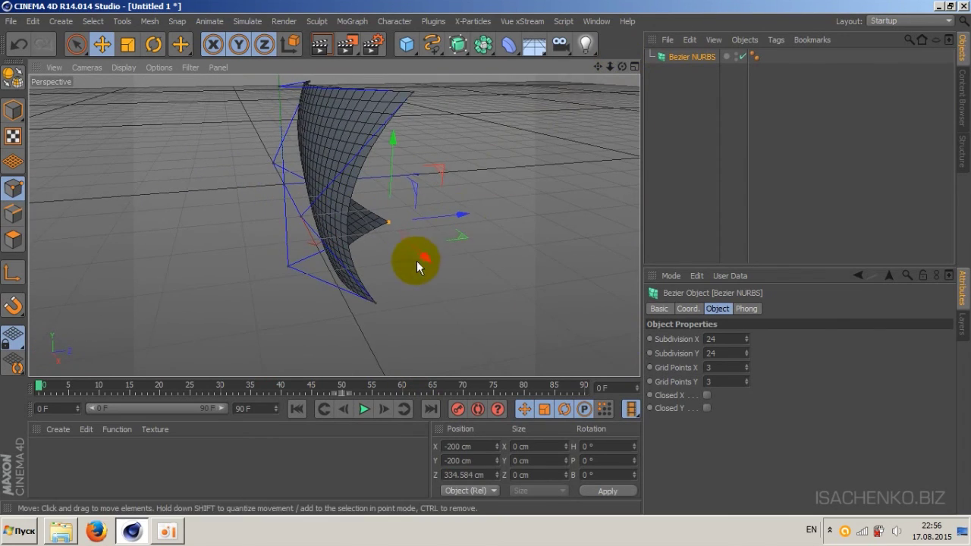
drag(417, 261, 466, 207)
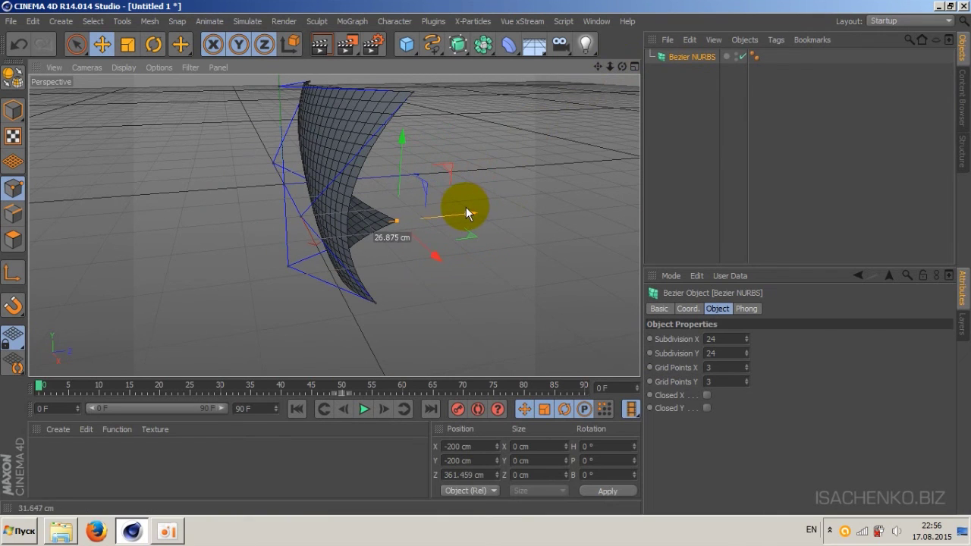
click(374, 305)
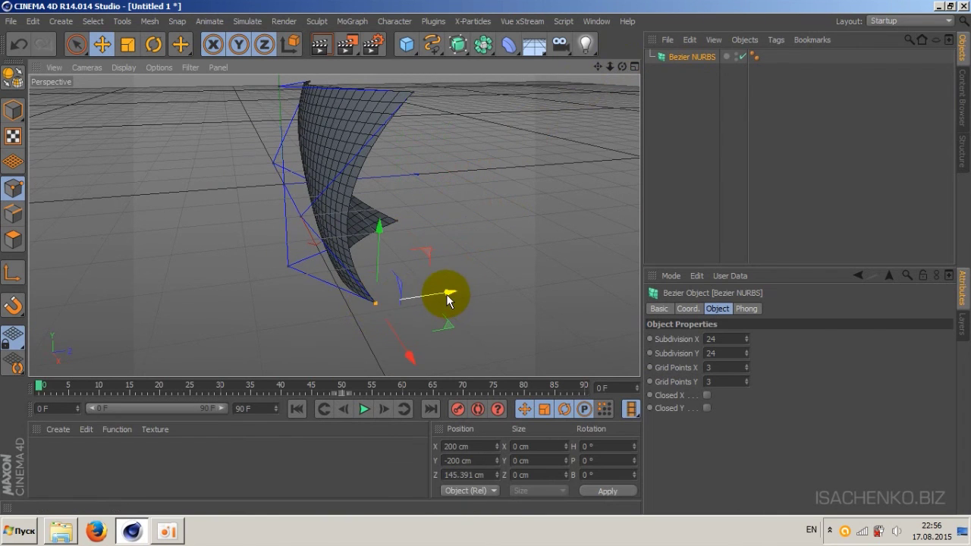
drag(447, 300, 503, 283)
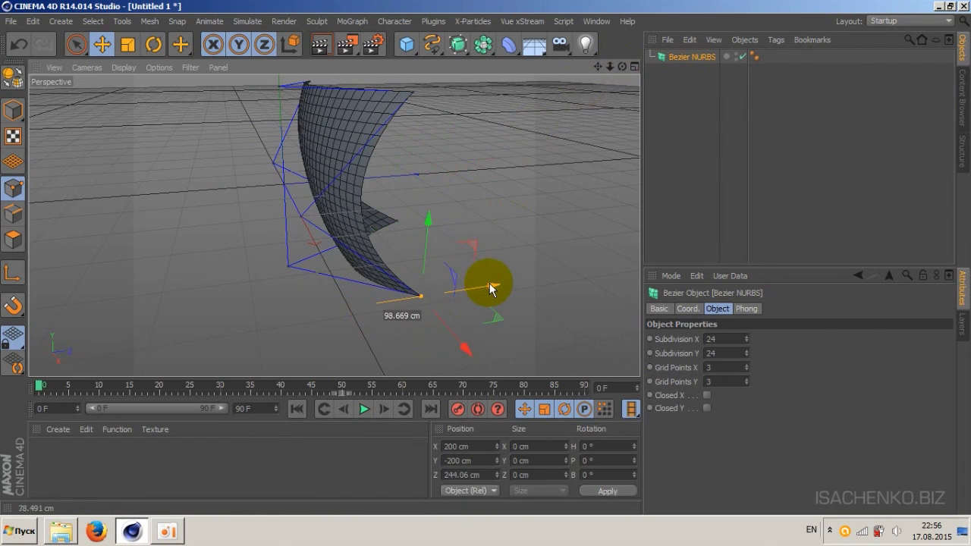
Open the NURBS generator list, dismiss it without adding anything, and reselect the Bezier NURBS.
click(669, 59)
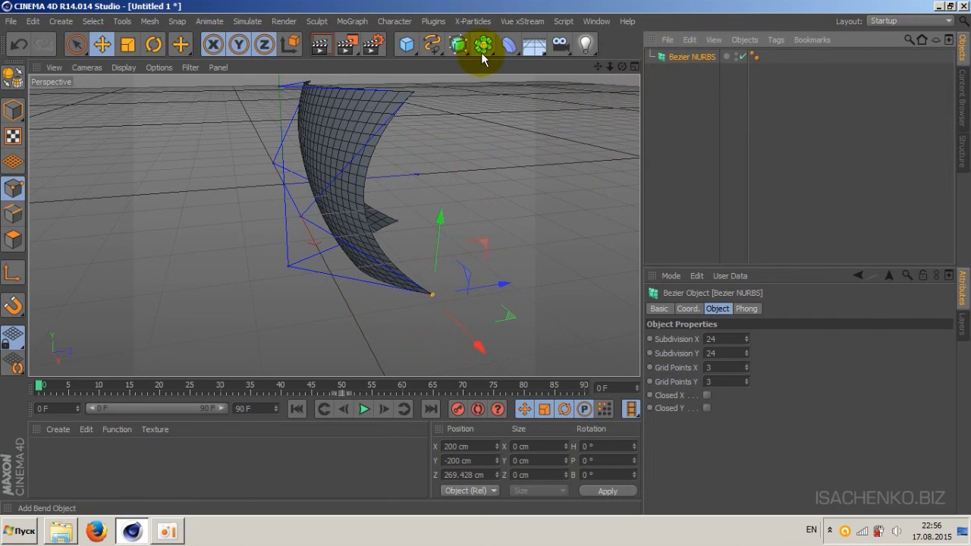
click(458, 47)
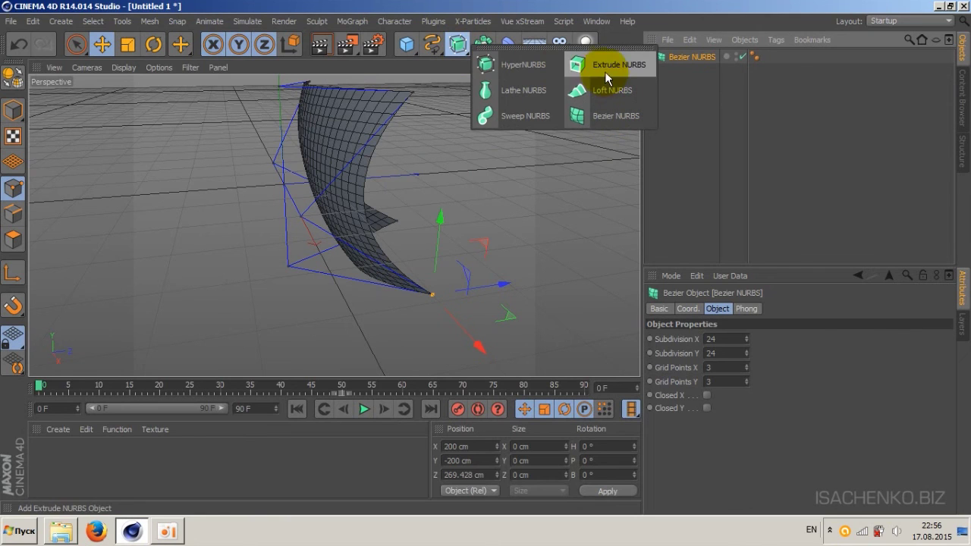
click(651, 104)
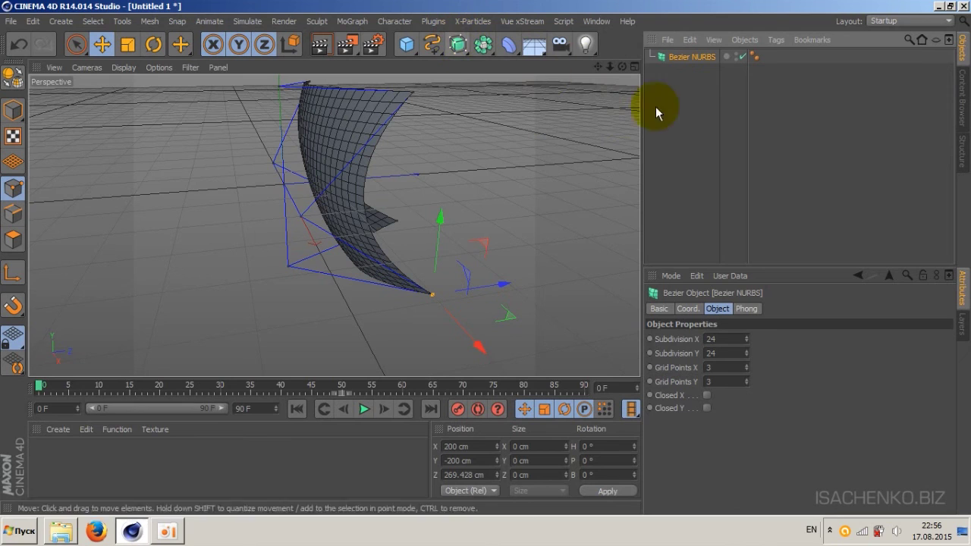
click(687, 89)
click(685, 57)
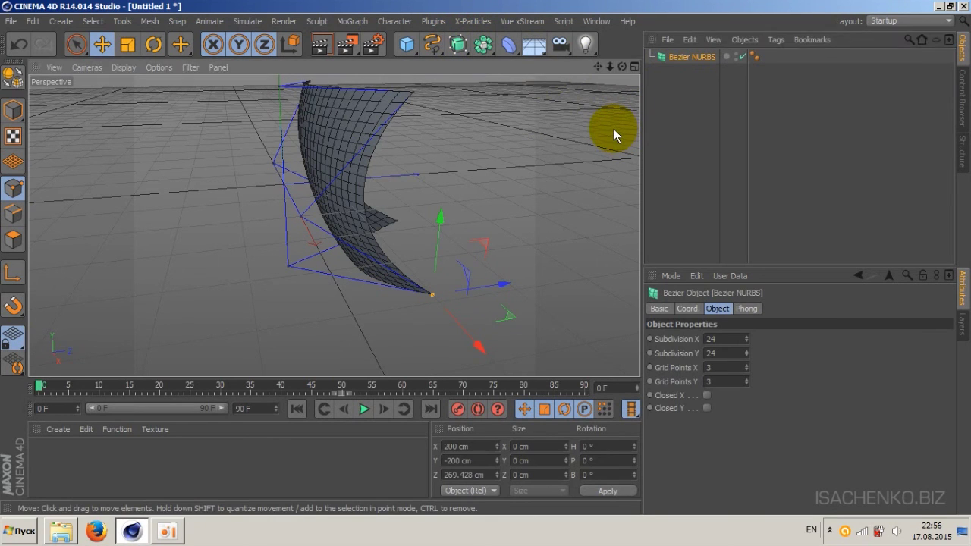
Delete the curved Bezier NURBS sheet and orbit around the now-empty scene.
key(Delete)
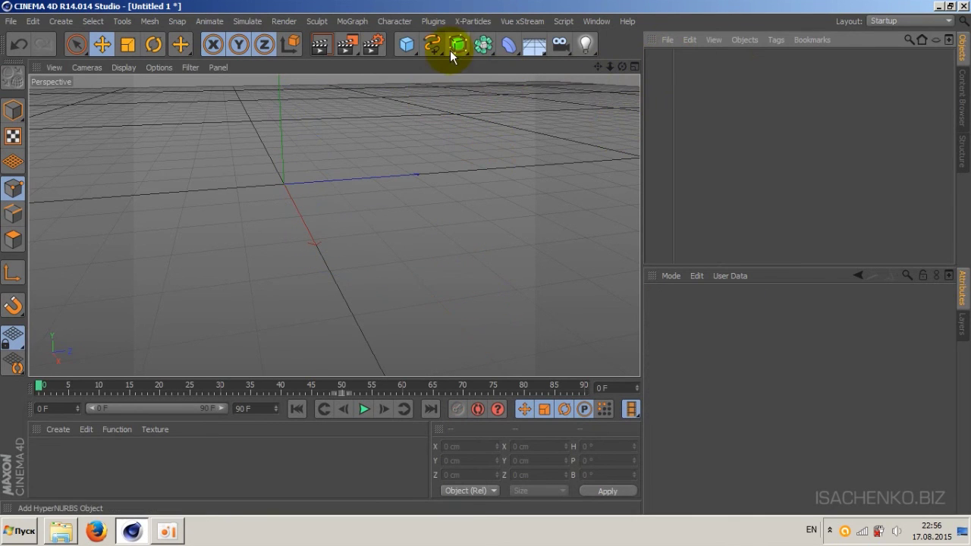
drag(622, 67, 497, 157)
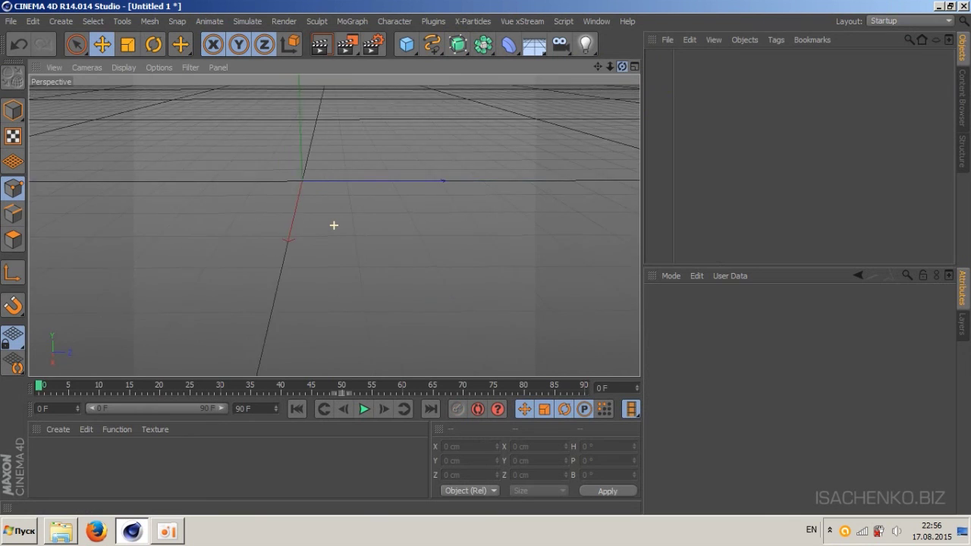